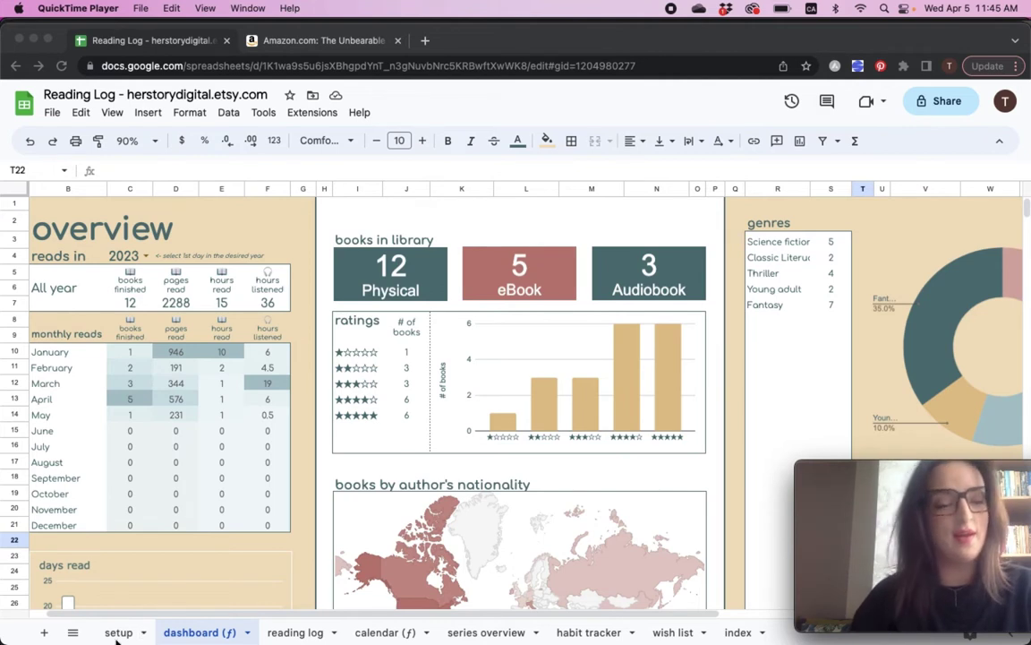
Open the setup sheet and look through the goals, genre, sub-genre, series, tags and author lists.
{"action": "left_click", "coordinate": [315, 564]}
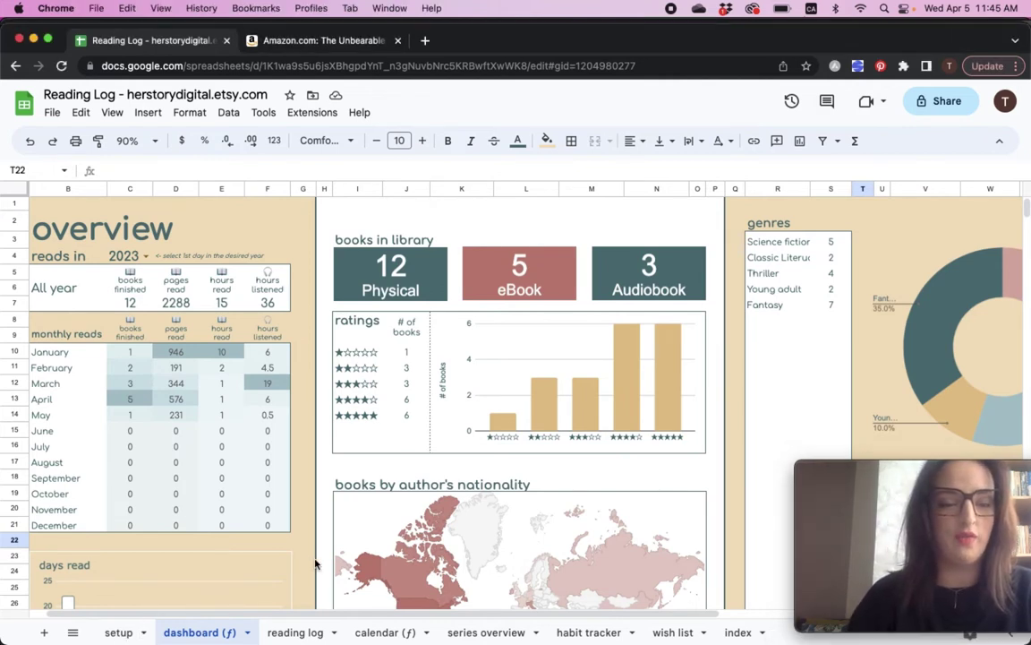
{"action": "left_click", "coordinate": [126, 632]}
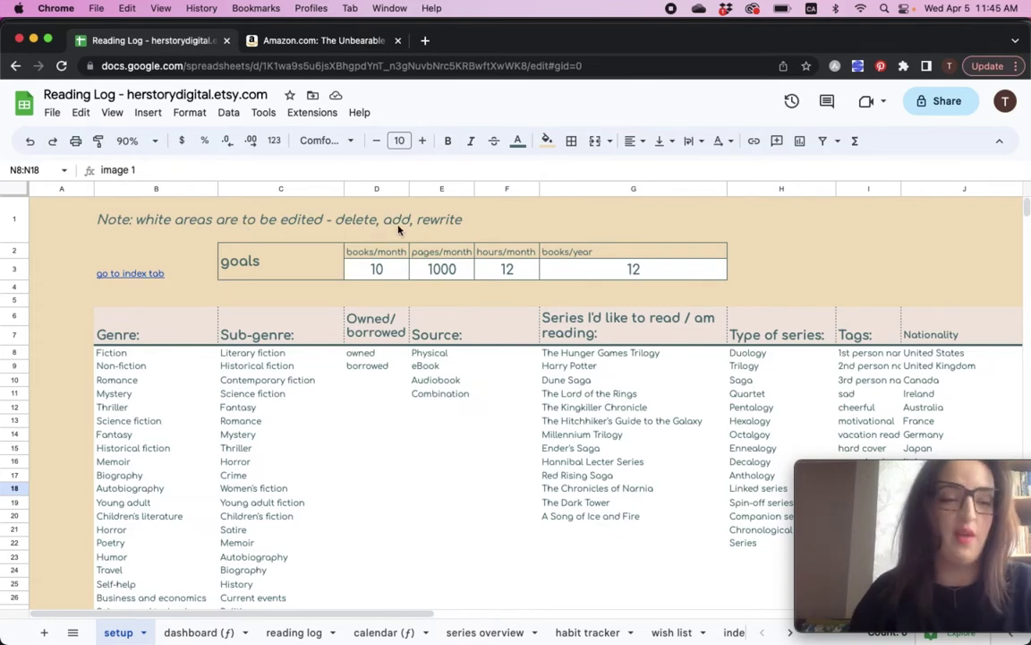
{"action": "scroll", "coordinate": [384, 346], "scroll_direction": "down", "scroll_amount": 4}
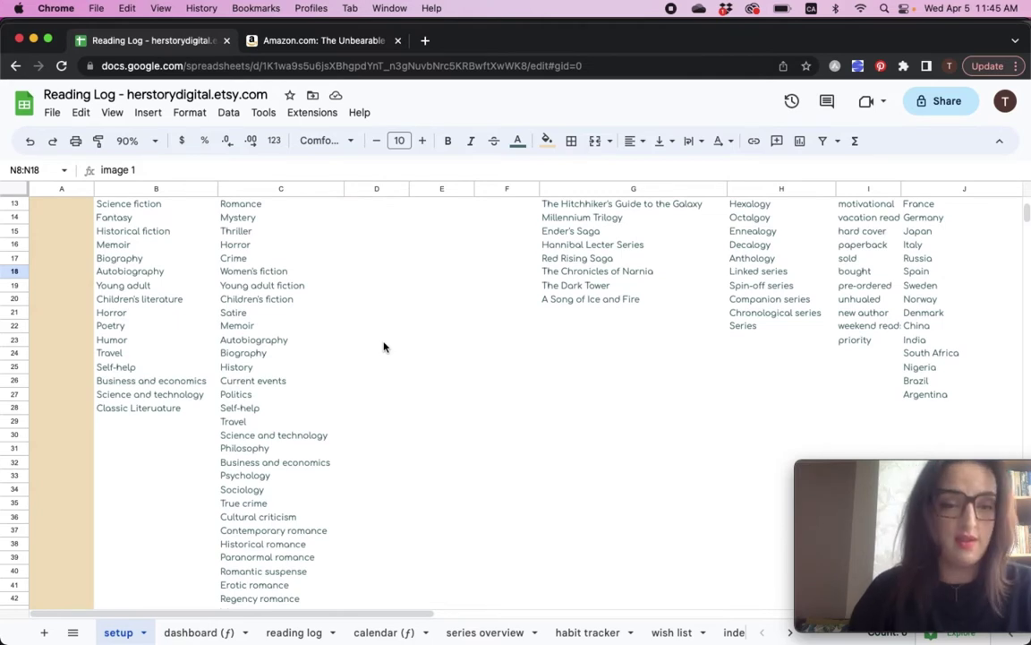
{"action": "scroll", "coordinate": [384, 346], "scroll_direction": "up", "scroll_amount": 4}
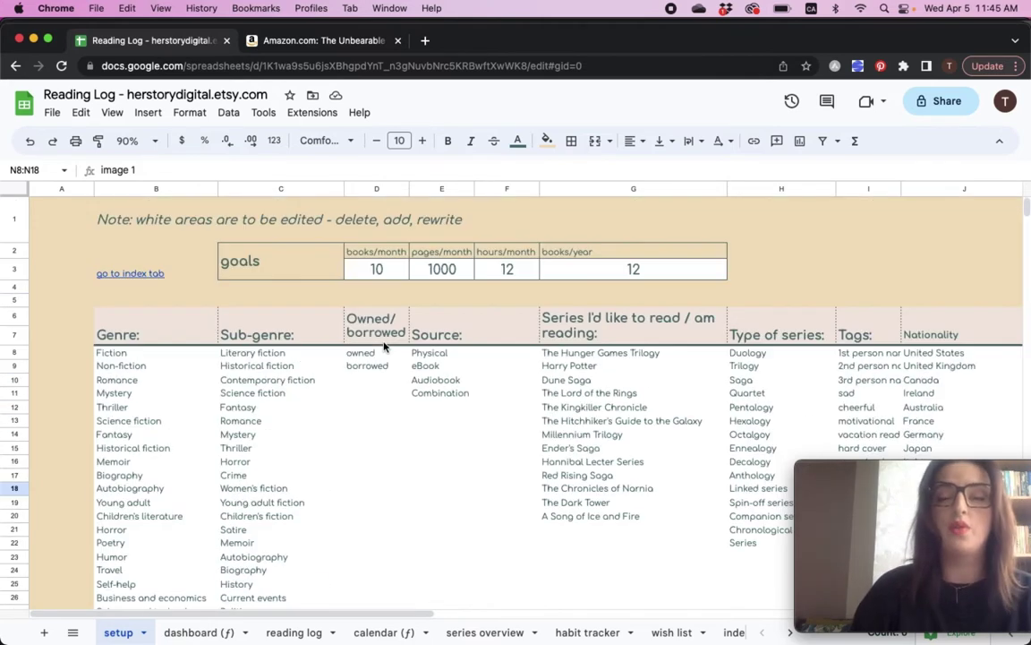
{"action": "left_click_drag", "start_coordinate": [184, 614], "coordinate": [264, 612]}
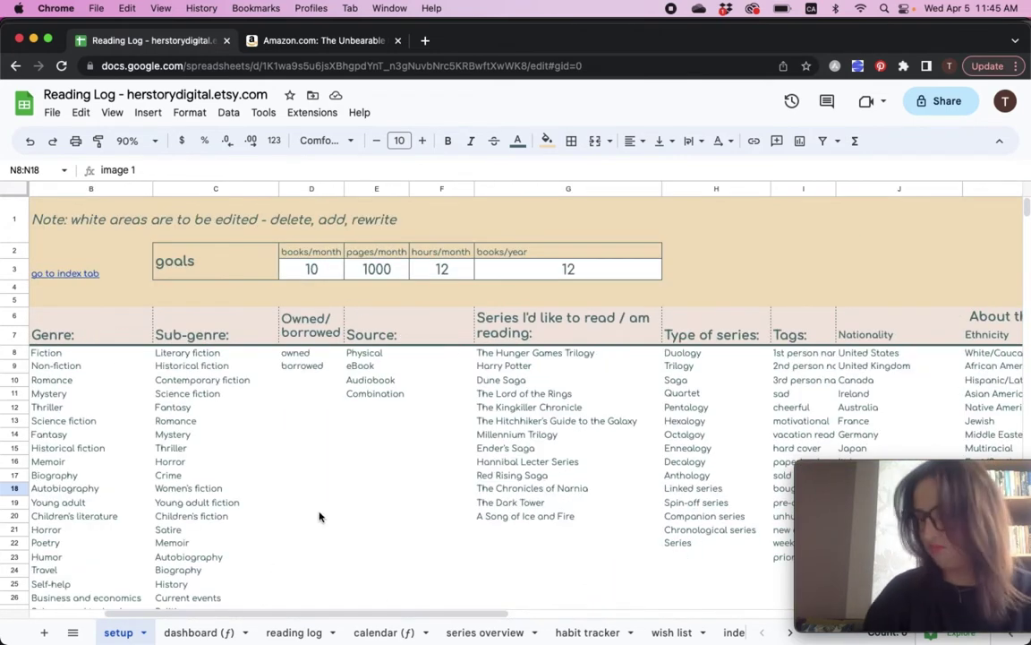
{"action": "scroll", "coordinate": [309, 501], "scroll_direction": "down", "scroll_amount": 5}
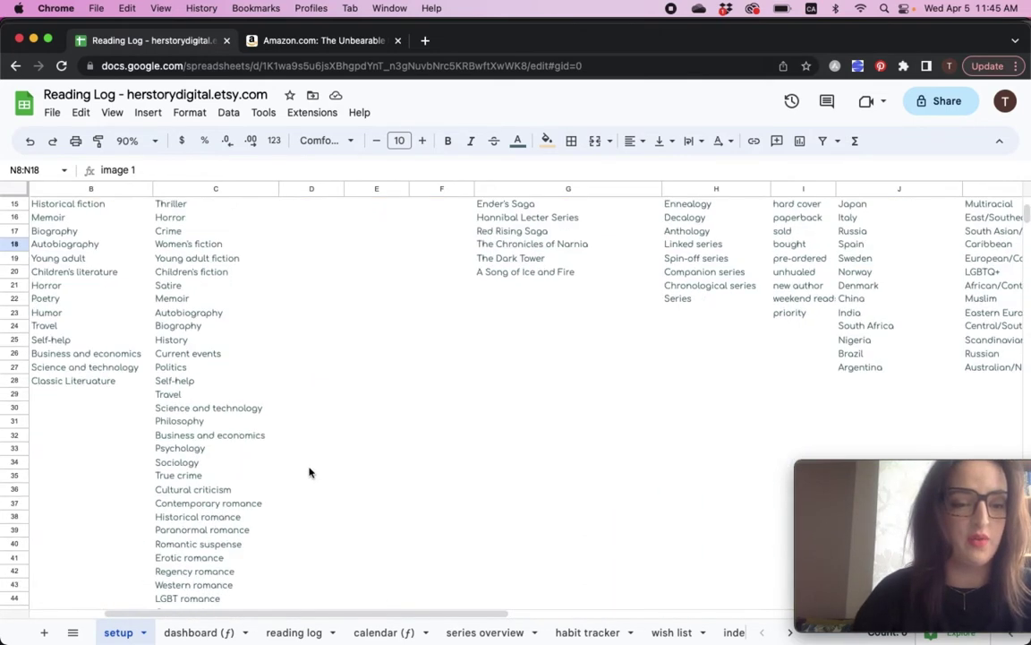
{"action": "scroll", "coordinate": [223, 428], "scroll_direction": "up", "scroll_amount": 5}
{"action": "scroll", "coordinate": [223, 428], "scroll_direction": "right", "scroll_amount": 5}
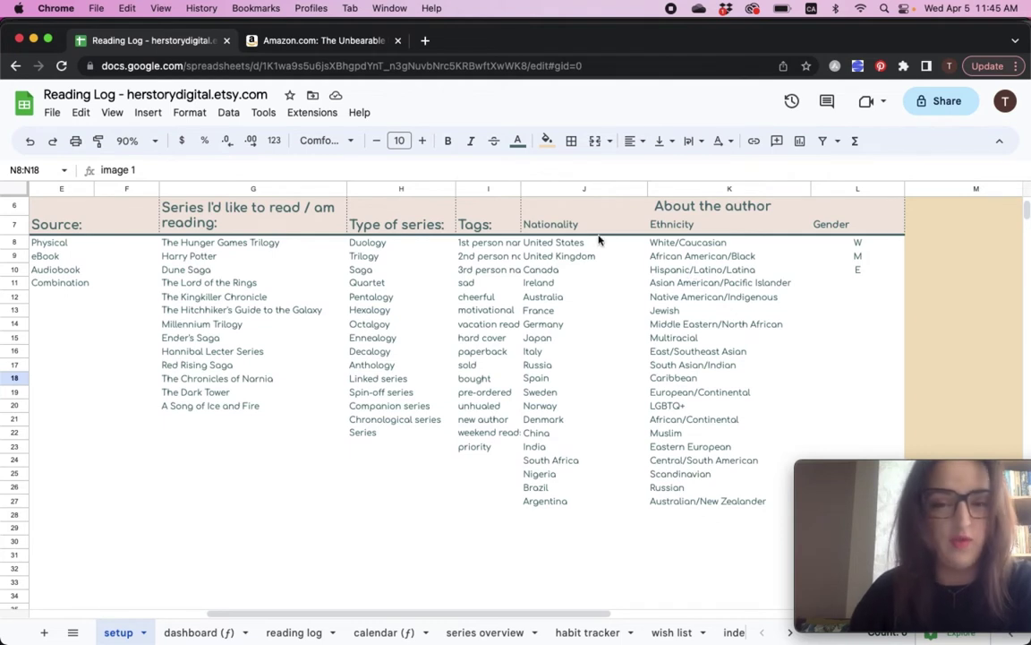
{"action": "left_click", "coordinate": [537, 517]}
{"action": "type", "text": "dhfkjsdh"}
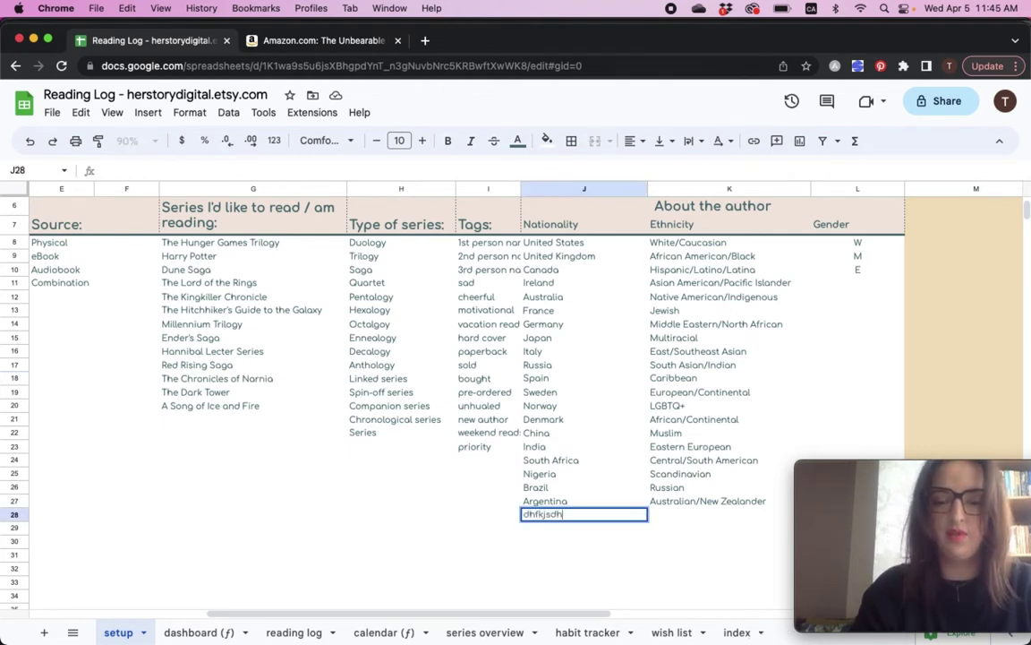
{"action": "key", "text": "Escape"}
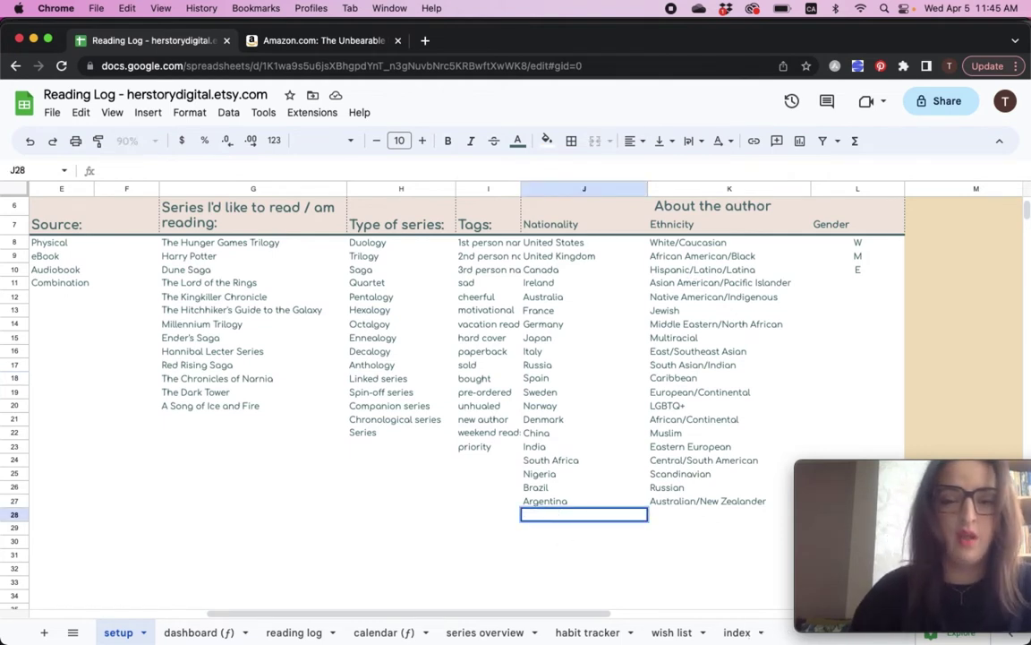
Clear the last entry of the Tags list in cell I23 and enter "priority" there again.
{"action": "left_click", "coordinate": [479, 446]}
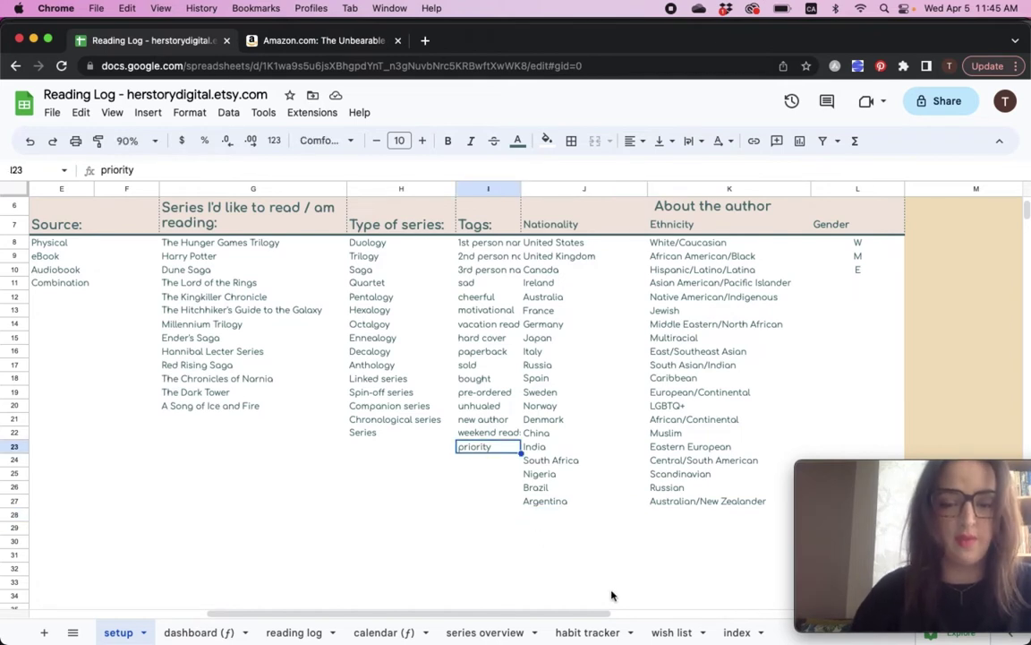
{"action": "key", "text": "Delete"}
{"action": "type", "text": "priority"}
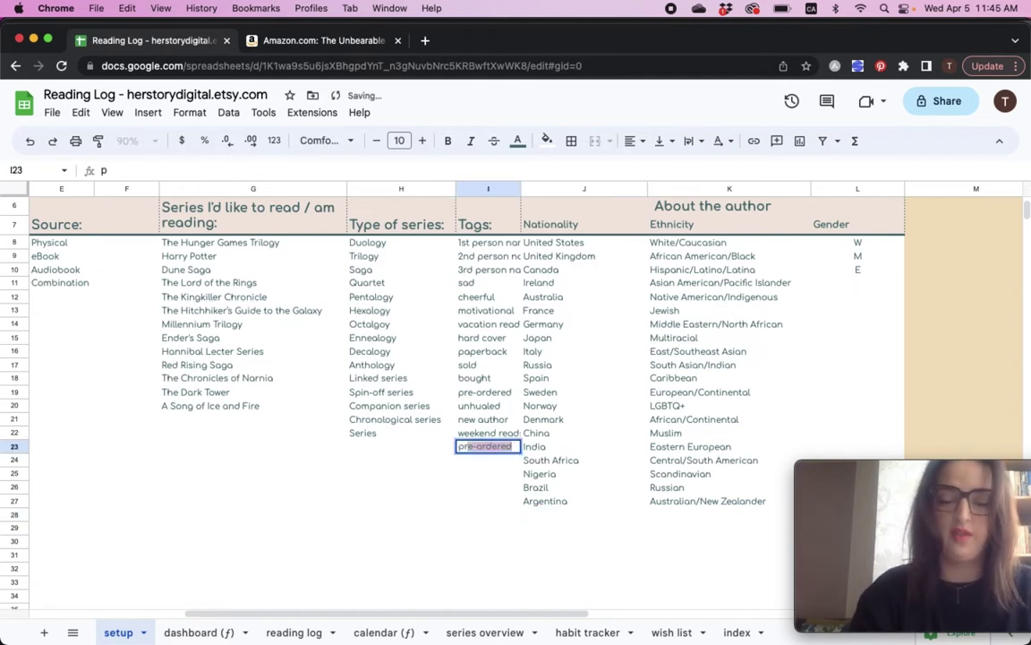
{"action": "key", "text": "Return"}
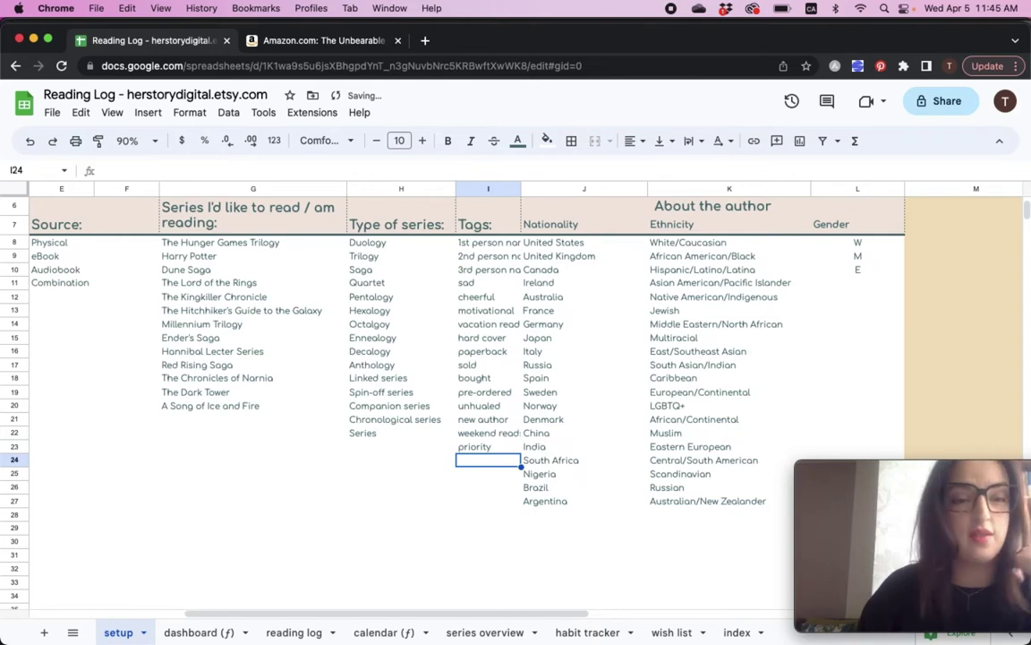
Look across the setup lists and check the "vacation read" and "weekend reads" entries under Tags.
{"action": "left_click_drag", "start_coordinate": [506, 613], "coordinate": [359, 626]}
{"action": "left_click_drag", "start_coordinate": [300, 615], "coordinate": [454, 617]}
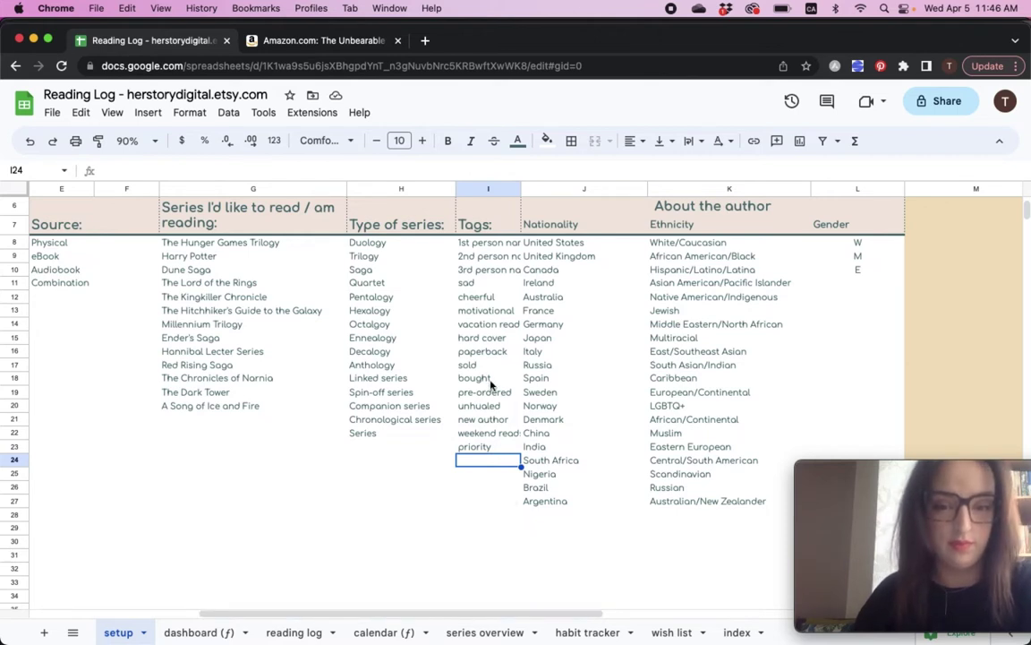
{"action": "left_click", "coordinate": [480, 329]}
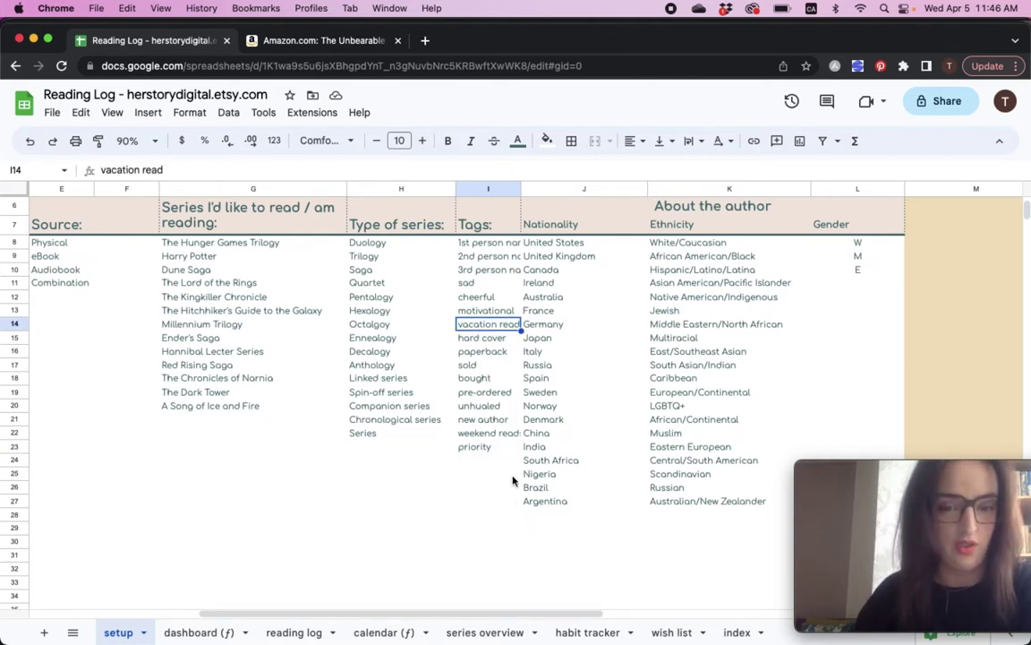
{"action": "left_click", "coordinate": [486, 436]}
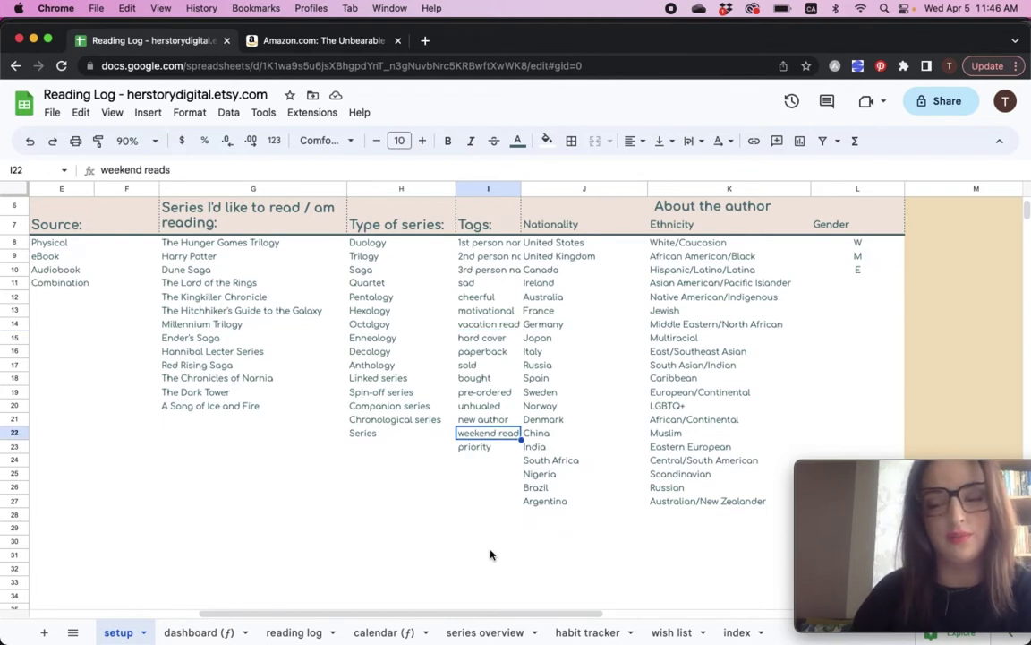
Open the dashboard sheet and examine the reading overview, ratings, and the author nationality, ethnicity and gender charts.
{"action": "left_click", "coordinate": [196, 630]}
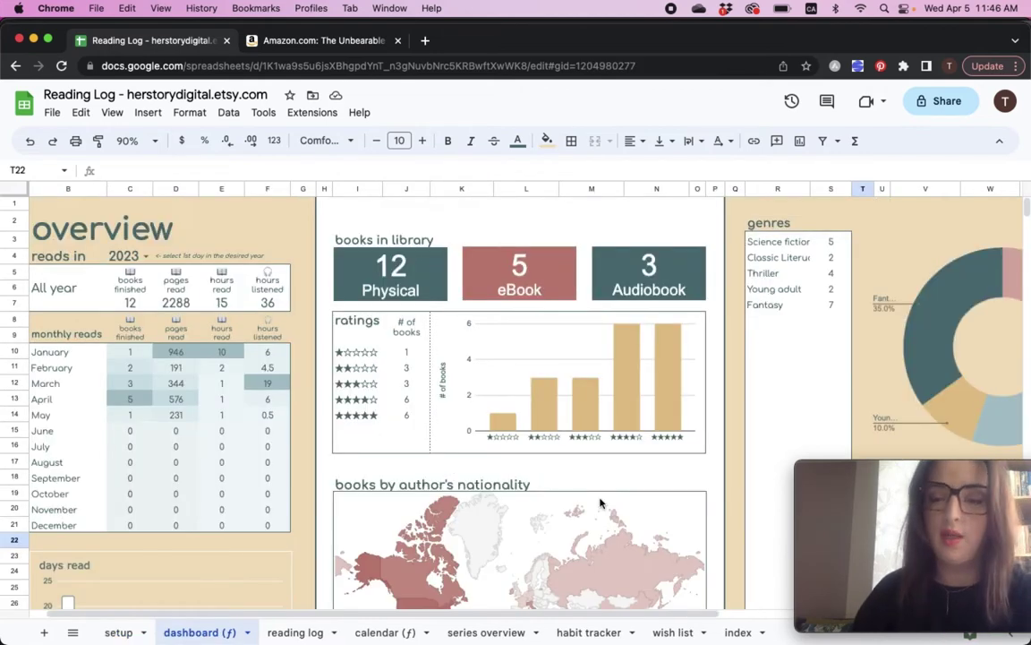
{"action": "scroll", "coordinate": [599, 503], "scroll_direction": "down", "scroll_amount": 10}
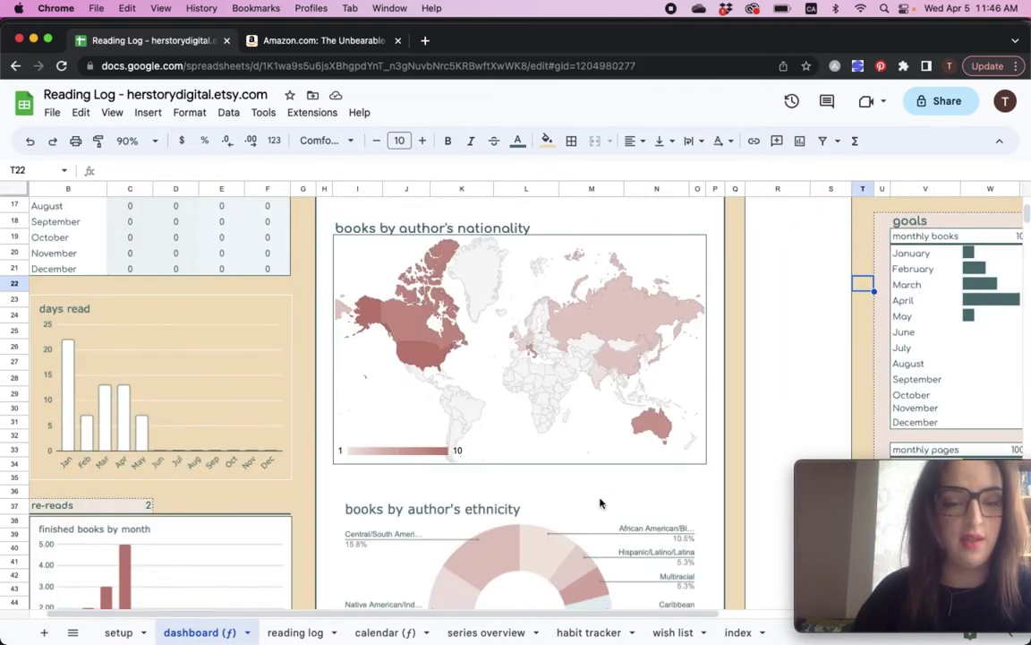
{"action": "scroll", "coordinate": [599, 503], "scroll_direction": "up", "scroll_amount": 10}
{"action": "scroll", "coordinate": [600, 503], "scroll_direction": "down", "scroll_amount": 20}
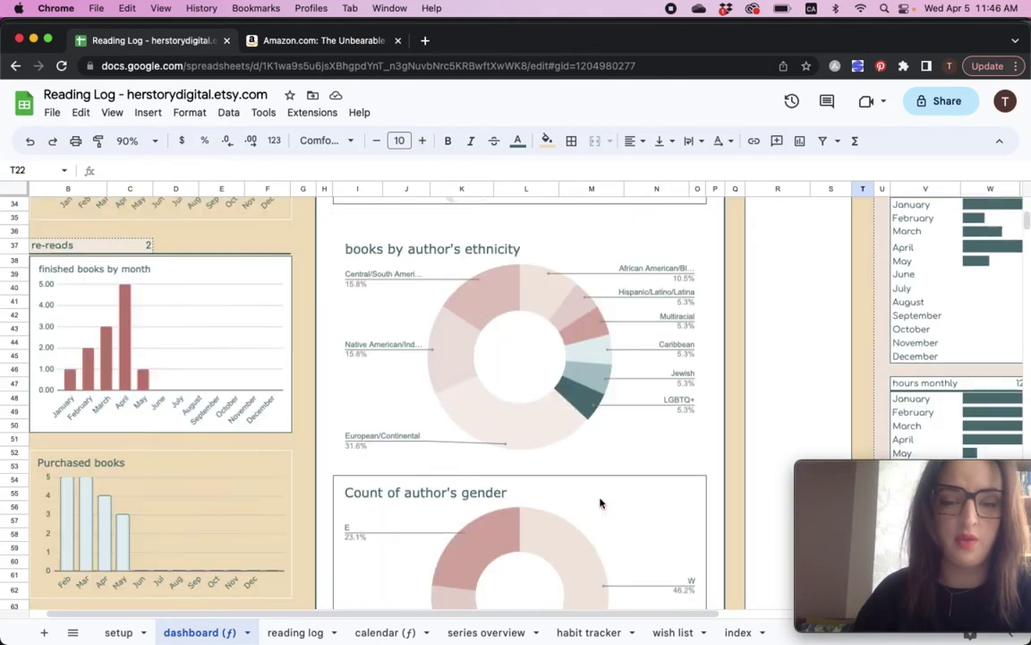
{"action": "scroll", "coordinate": [600, 504], "scroll_direction": "up", "scroll_amount": 3}
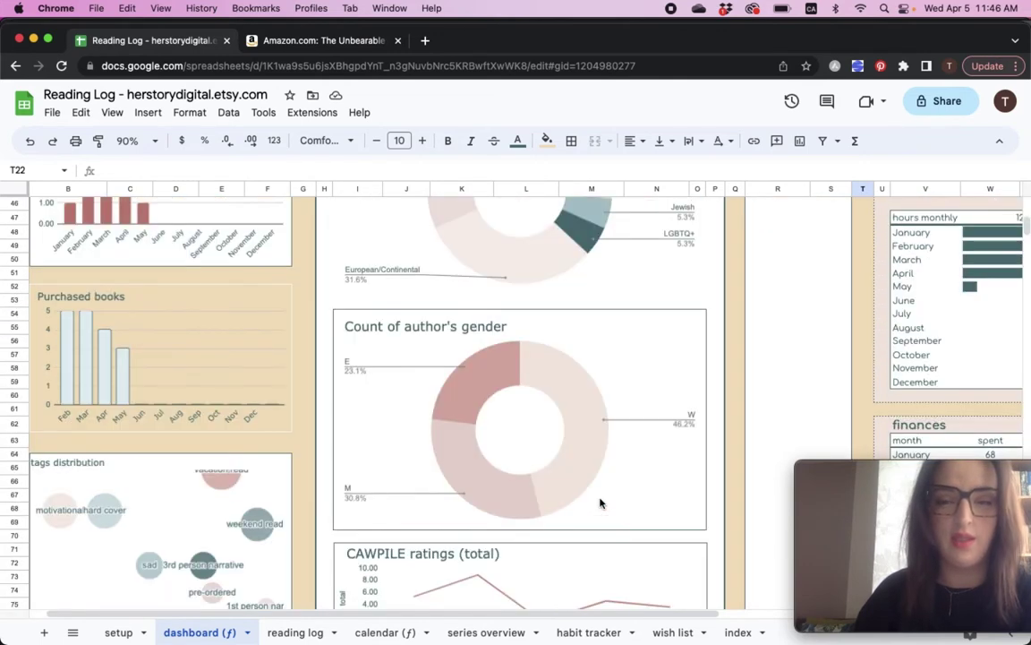
{"action": "mouse_move", "coordinate": [361, 614]}
{"action": "left_mouse_down"}
{"action": "mouse_move", "coordinate": [493, 616]}
{"action": "mouse_move", "coordinate": [356, 614]}
{"action": "left_mouse_up"}
{"action": "scroll", "coordinate": [494, 481], "scroll_direction": "up", "scroll_amount": 5}
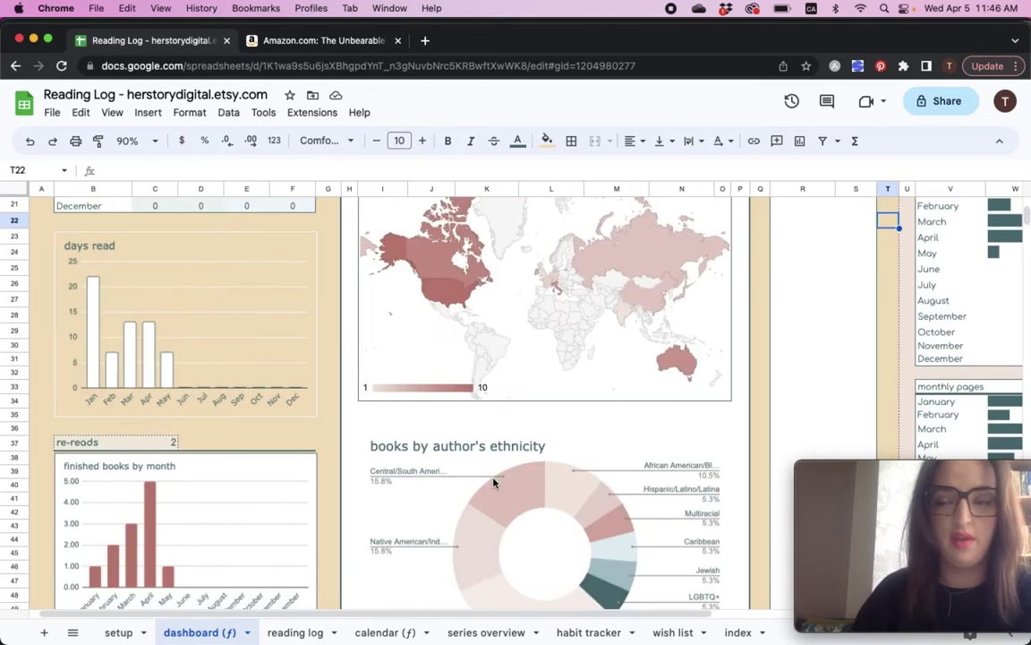
{"action": "scroll", "coordinate": [493, 482], "scroll_direction": "up", "scroll_amount": 4}
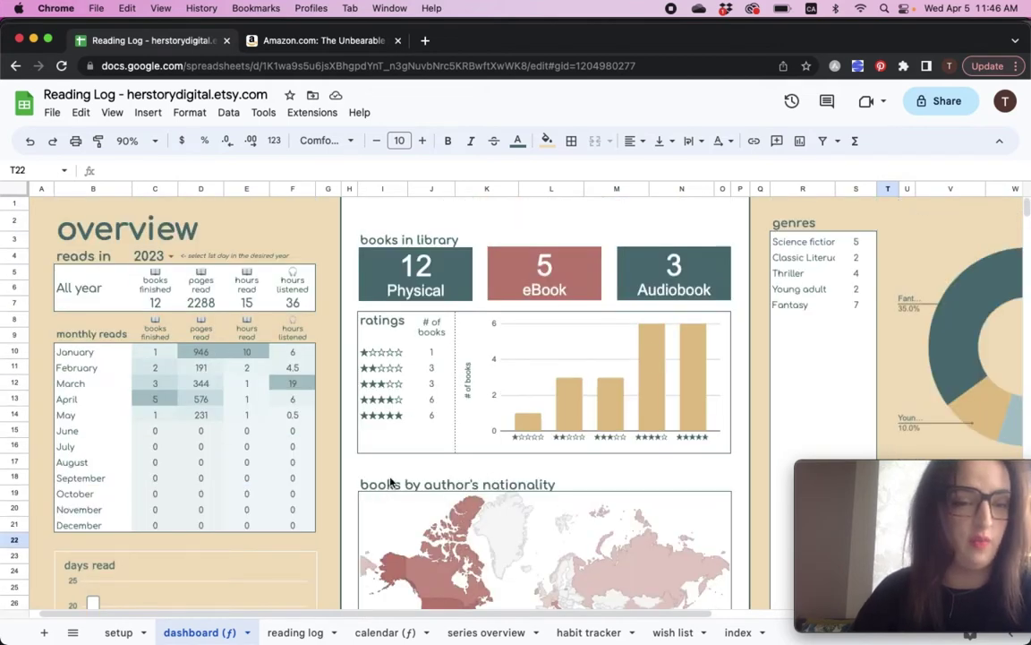
{"action": "scroll", "coordinate": [340, 429], "scroll_direction": "down", "scroll_amount": 3}
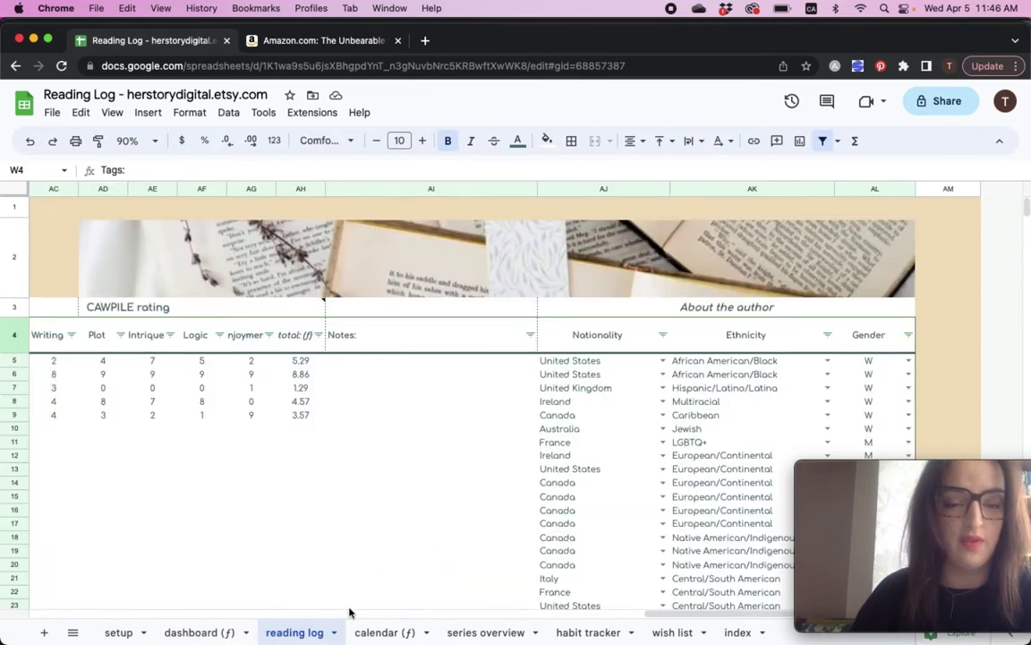
On the reading log sheet, try banner image 1 and image 2, and set the banner to image 3.
{"action": "left_click_drag", "start_coordinate": [661, 616], "coordinate": [87, 624]}
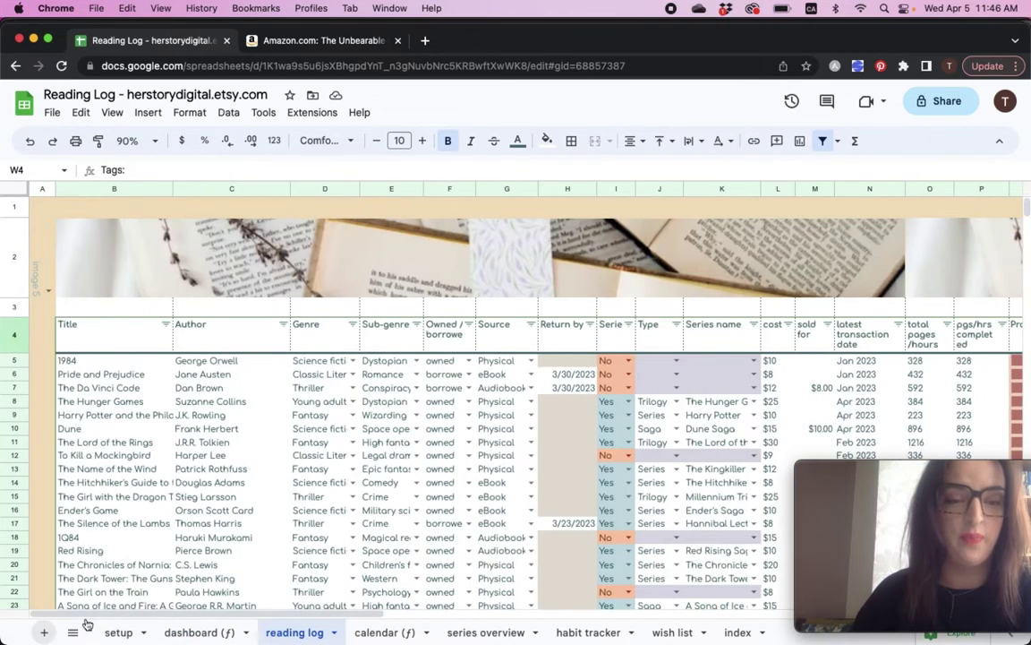
{"action": "left_click", "coordinate": [49, 292]}
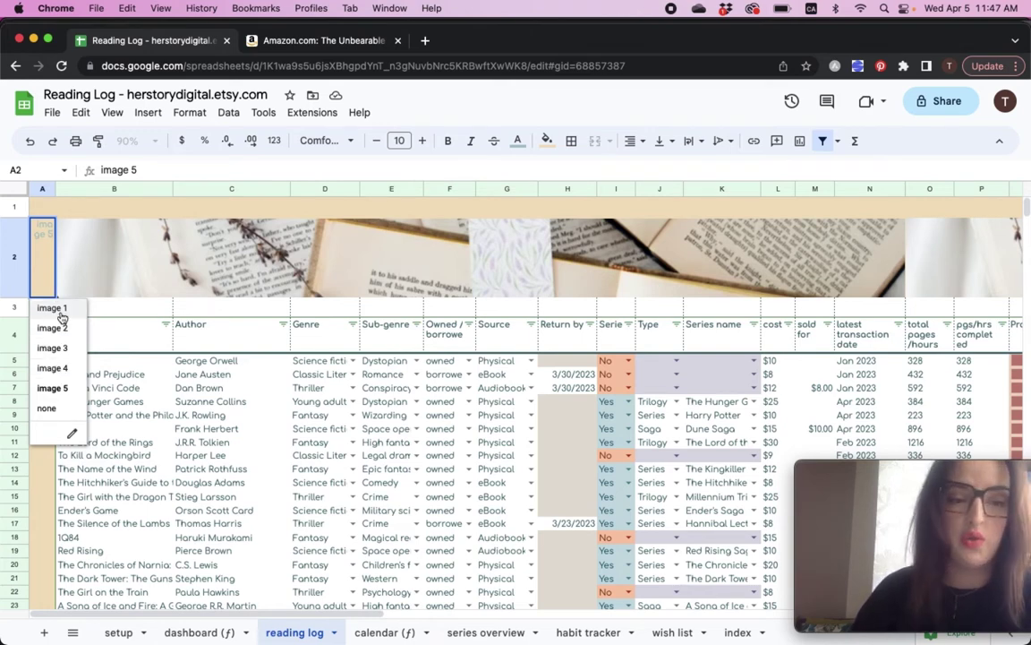
{"action": "left_click", "coordinate": [61, 331]}
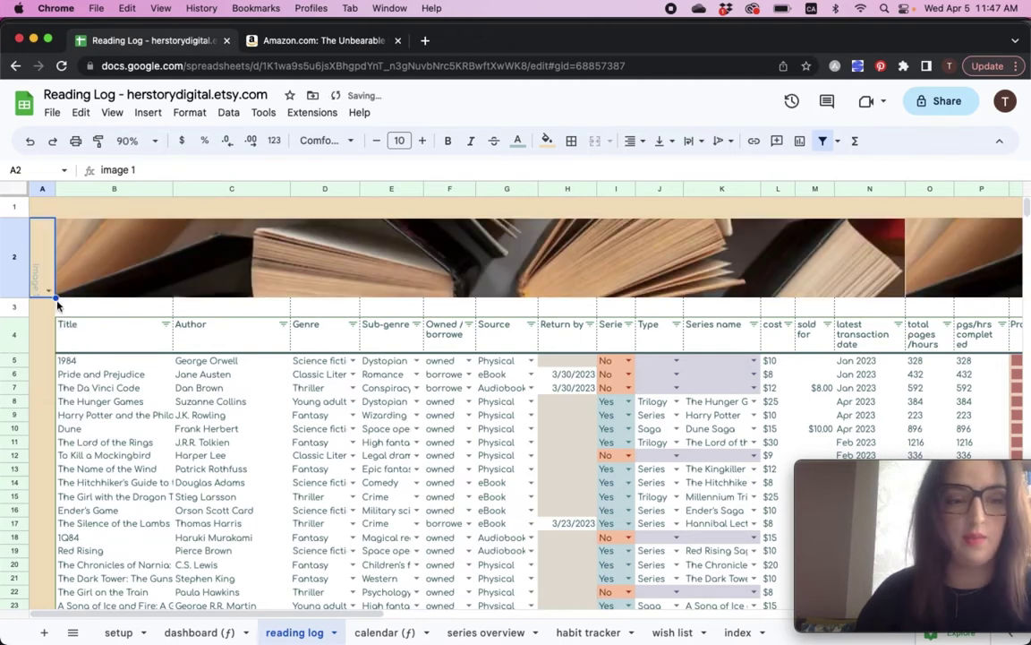
{"action": "left_click", "coordinate": [48, 289]}
{"action": "left_click", "coordinate": [52, 326]}
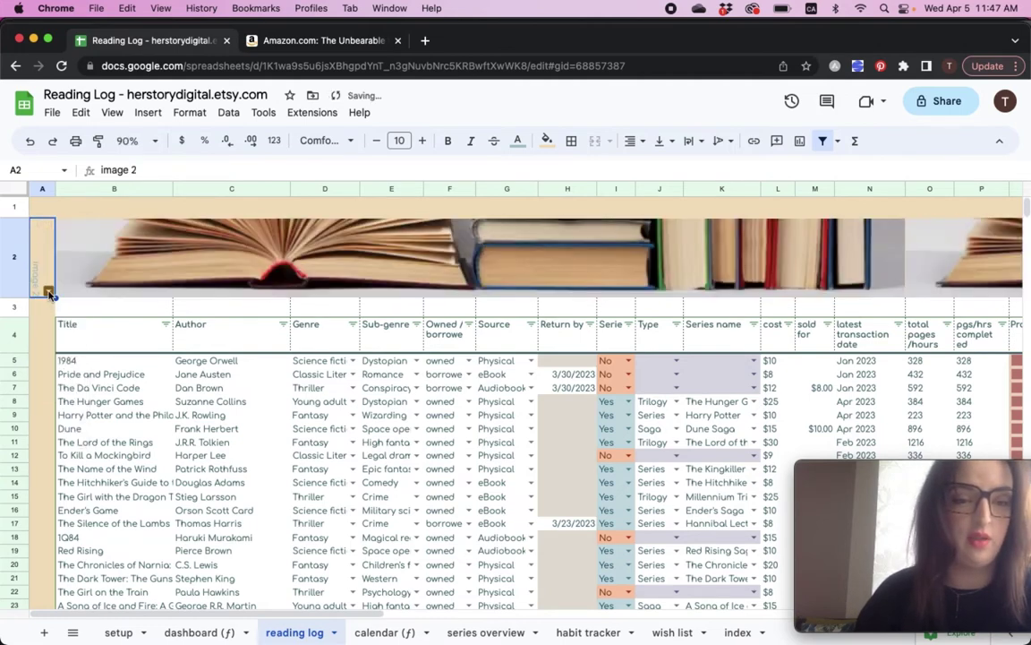
{"action": "left_click", "coordinate": [49, 290]}
{"action": "left_click", "coordinate": [51, 346]}
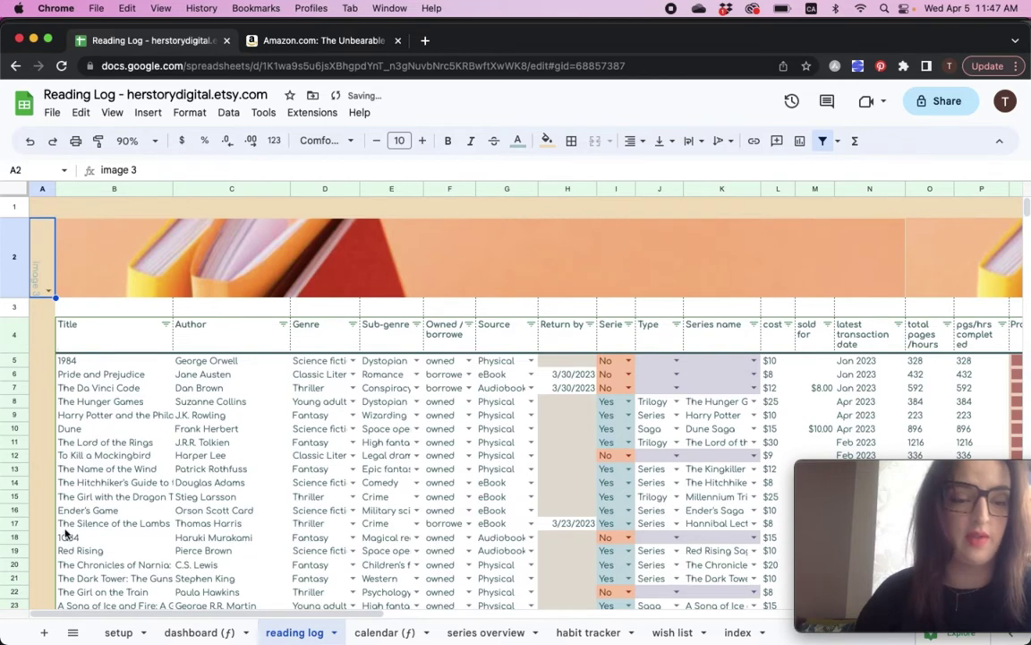
On the setup sheet, delete the image 5 picture from the banners list.
{"action": "left_click", "coordinate": [116, 632]}
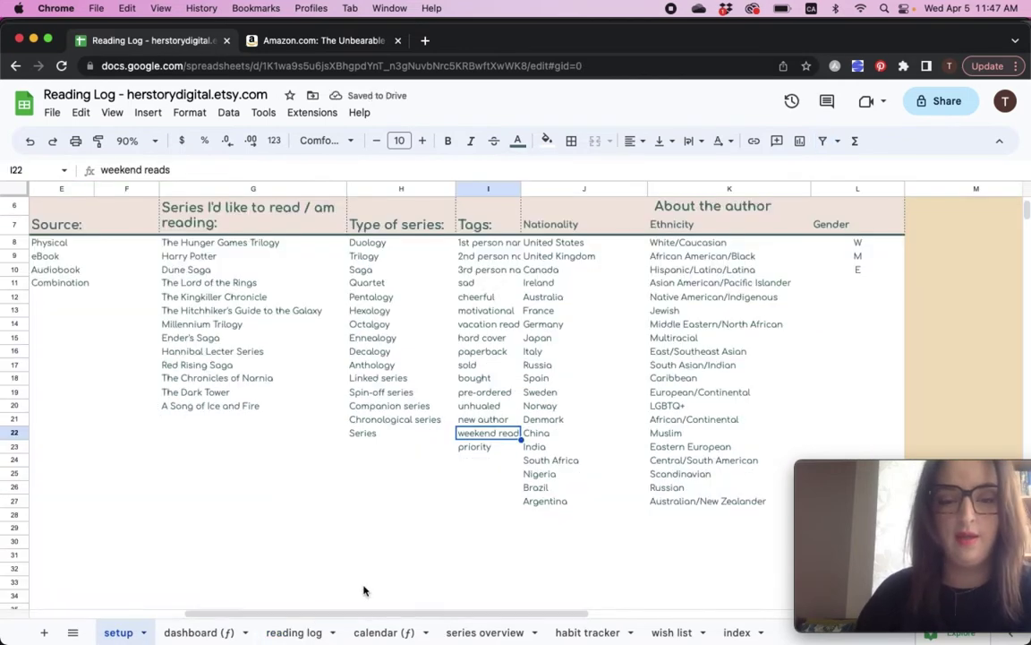
{"action": "left_click_drag", "start_coordinate": [343, 612], "coordinate": [548, 632]}
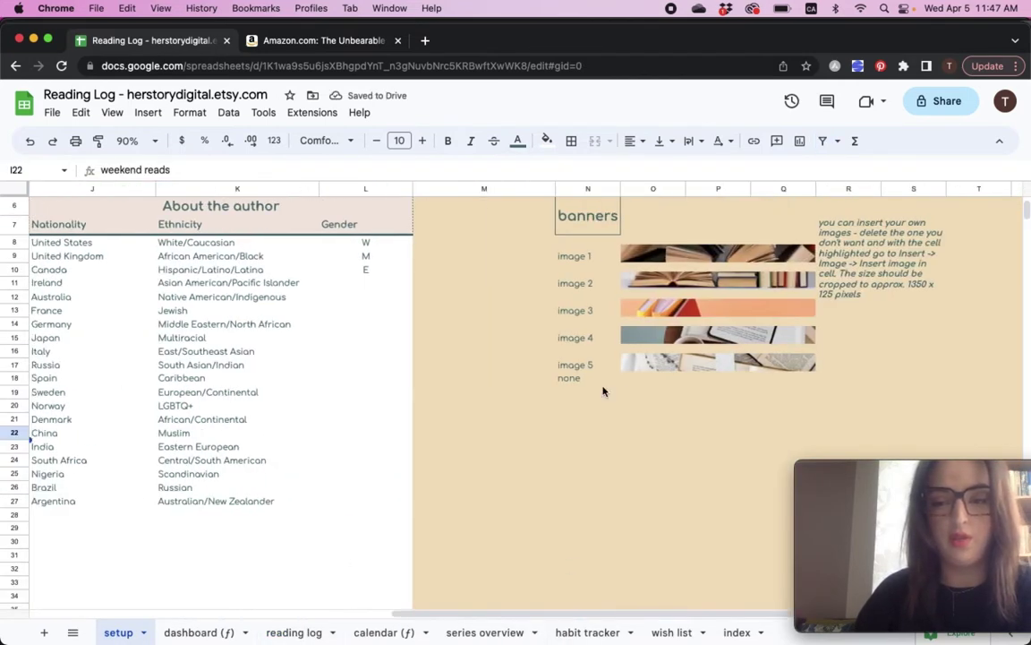
{"action": "left_click", "coordinate": [689, 367]}
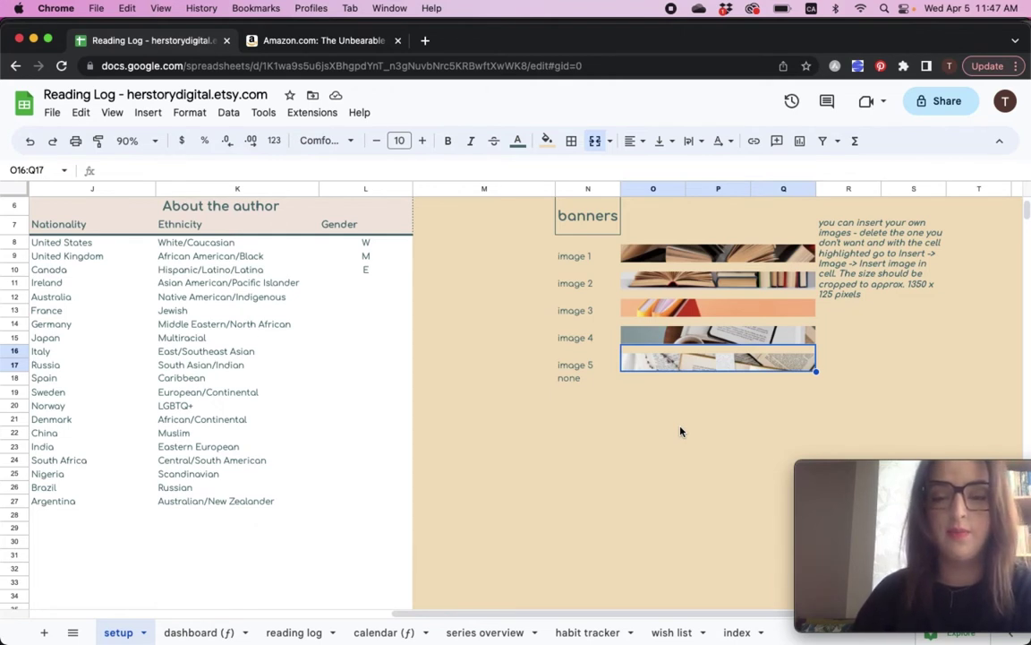
{"action": "key", "text": "Delete"}
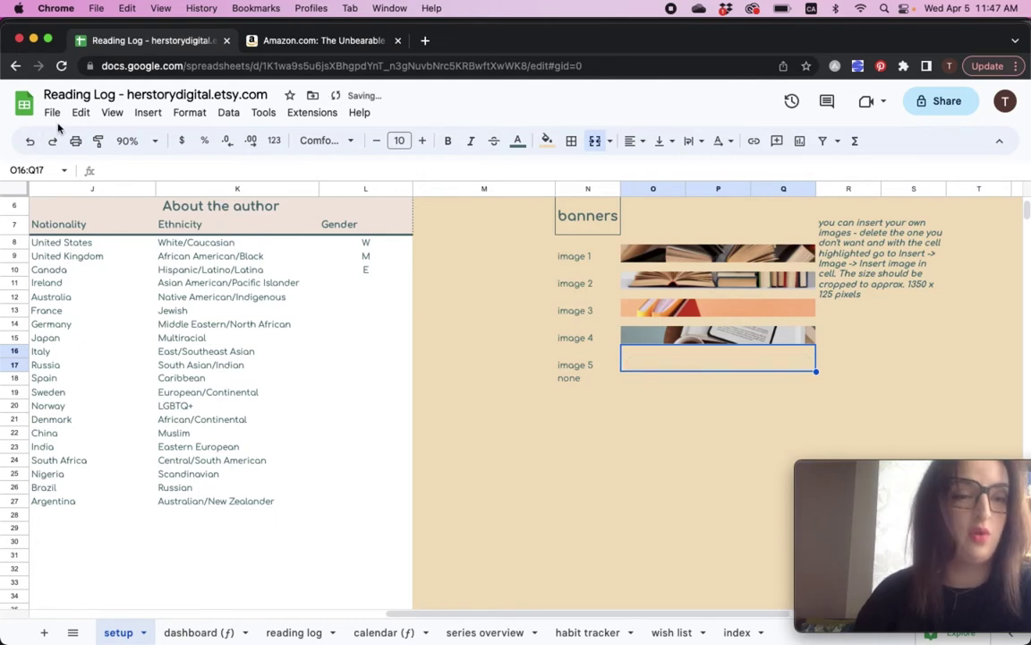
Open the image upload dialog for inserting a picture in the emptied banner cell, close it and restore the deleted picture.
{"action": "left_click", "coordinate": [148, 114]}
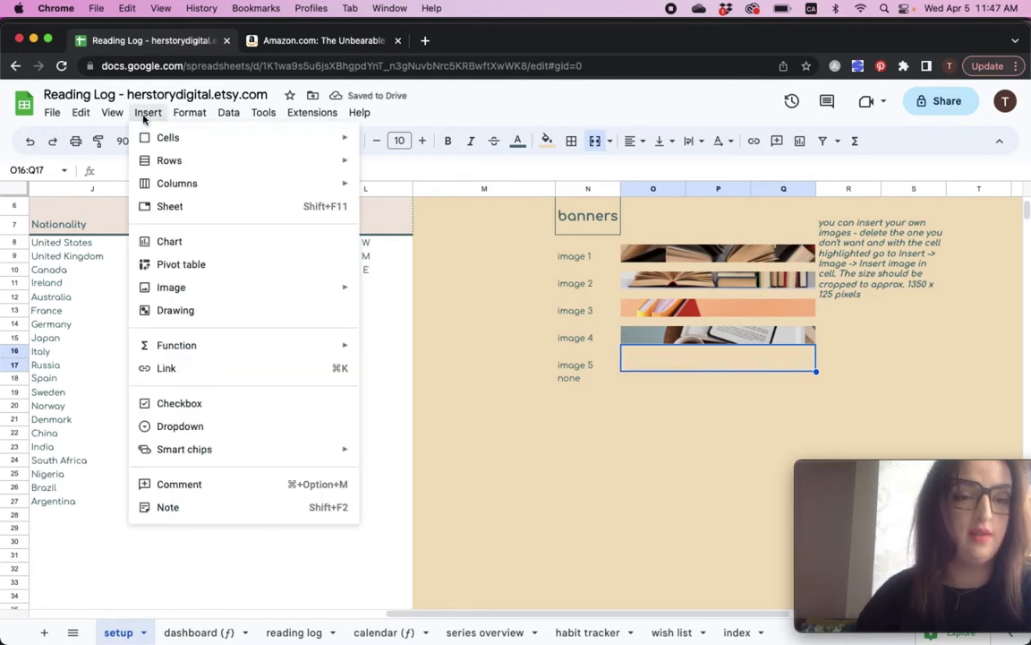
{"action": "mouse_move", "coordinate": [215, 286]}
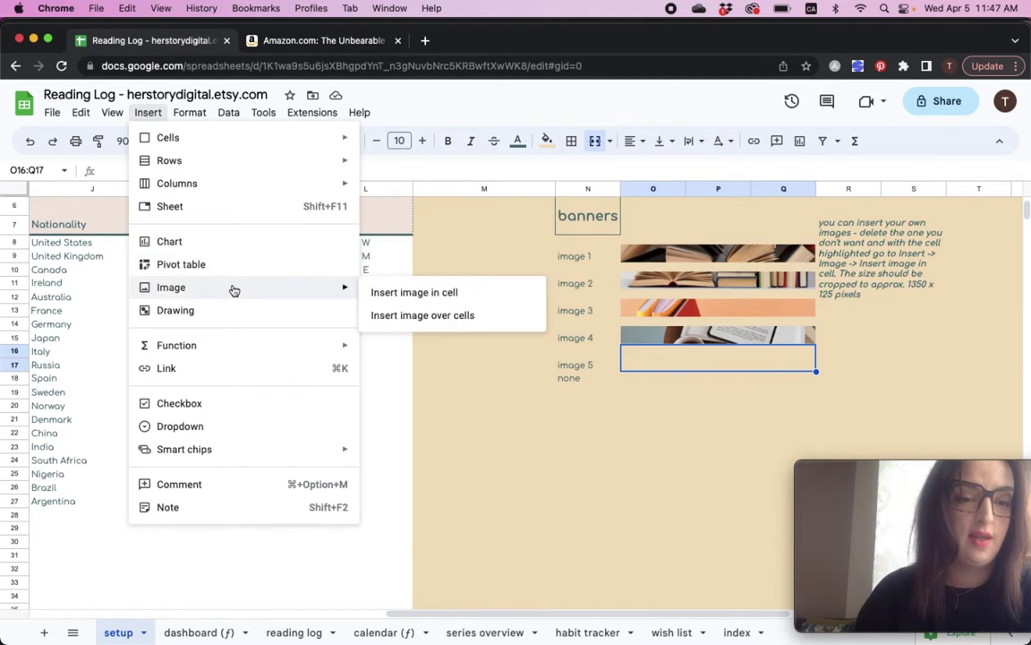
{"action": "left_click", "coordinate": [424, 297]}
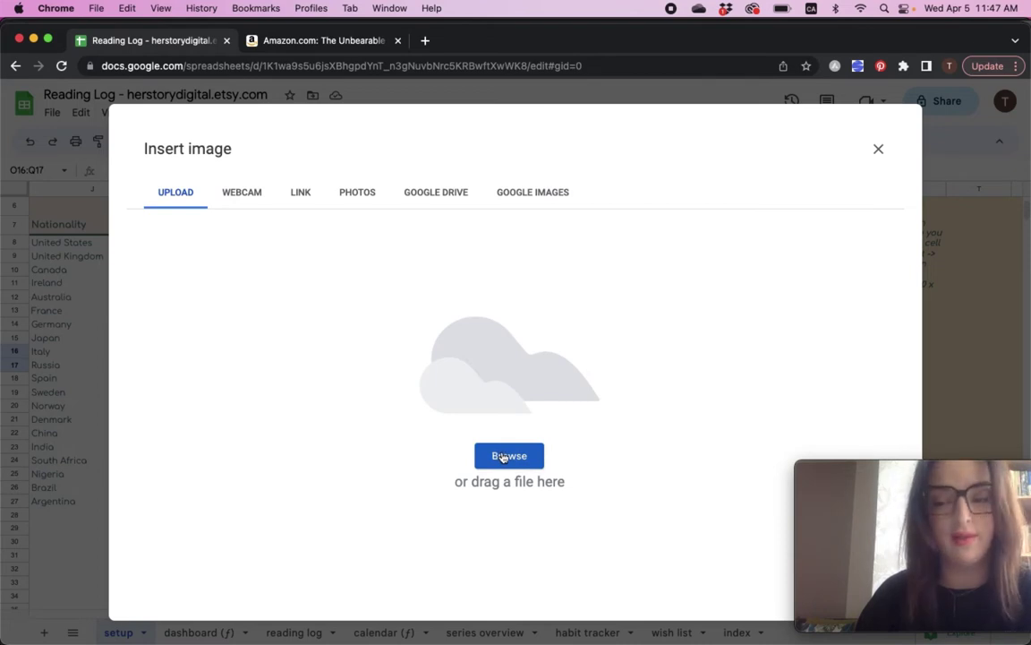
{"action": "left_click", "coordinate": [876, 150]}
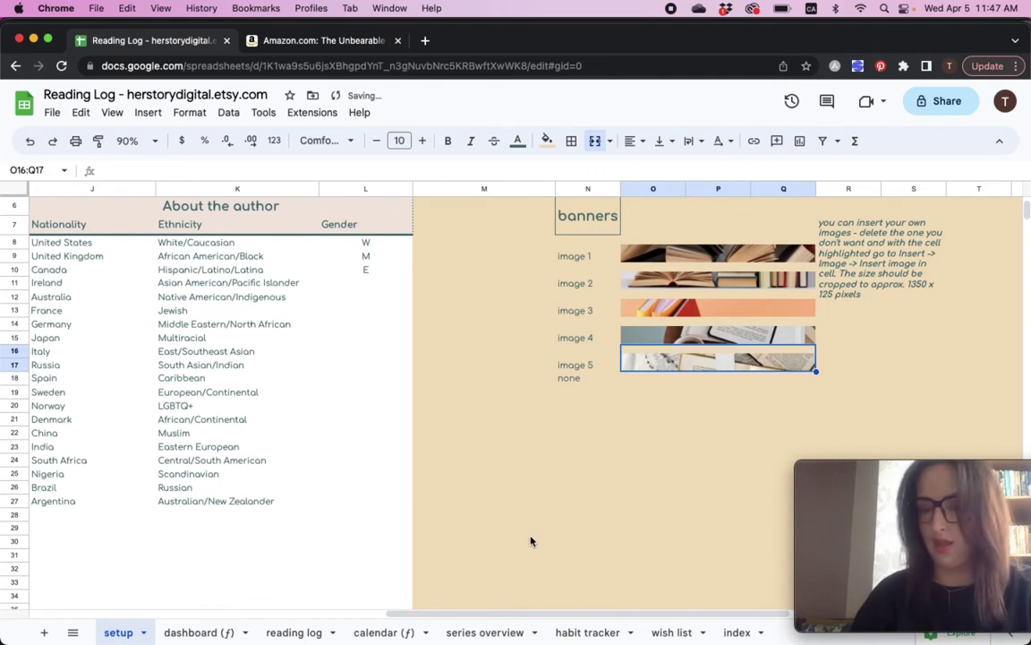
Set the banner on the reading log sheet to image 5.
{"action": "left_click", "coordinate": [594, 500]}
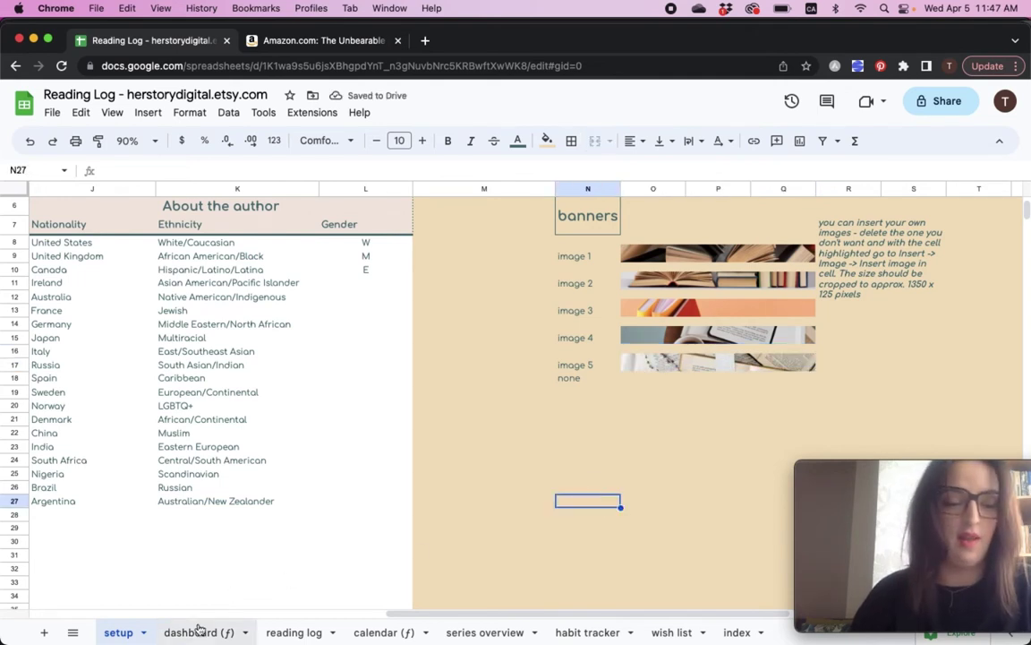
{"action": "left_click", "coordinate": [281, 634]}
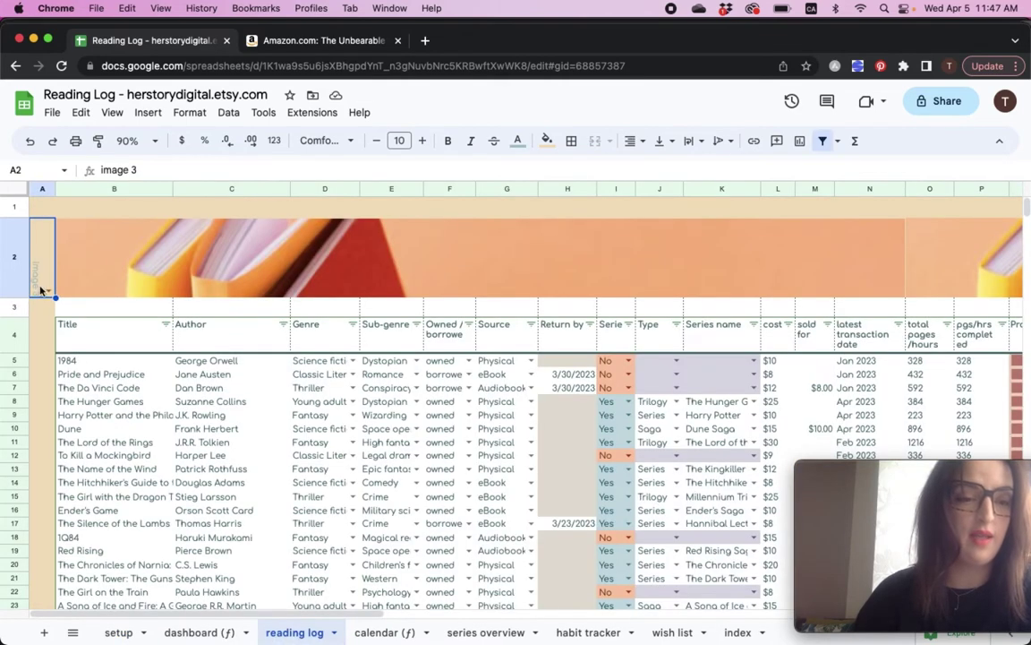
{"action": "left_click", "coordinate": [50, 289]}
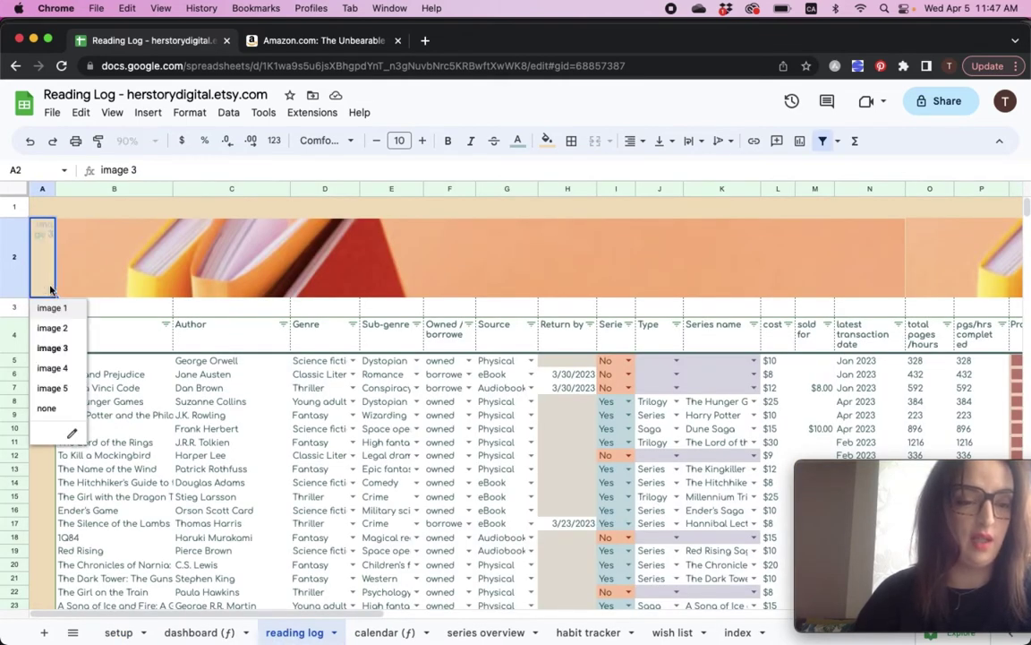
{"action": "left_click", "coordinate": [53, 388]}
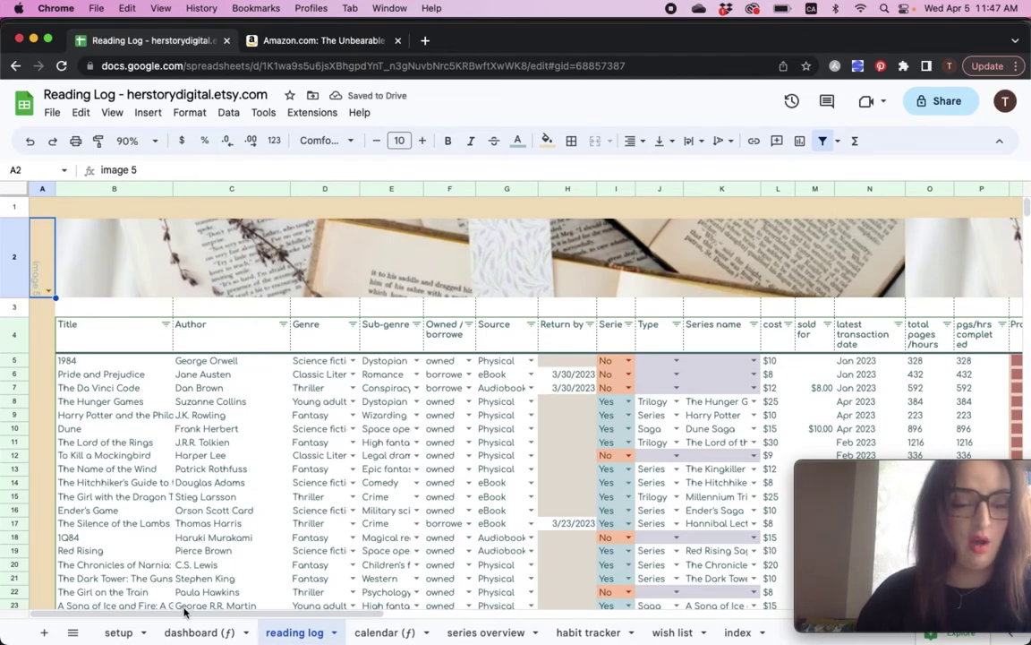
Look across the reading log's columns as far as the CAWPILE ratings and go to the title cell of the first empty row.
{"action": "left_click_drag", "start_coordinate": [259, 616], "coordinate": [179, 633]}
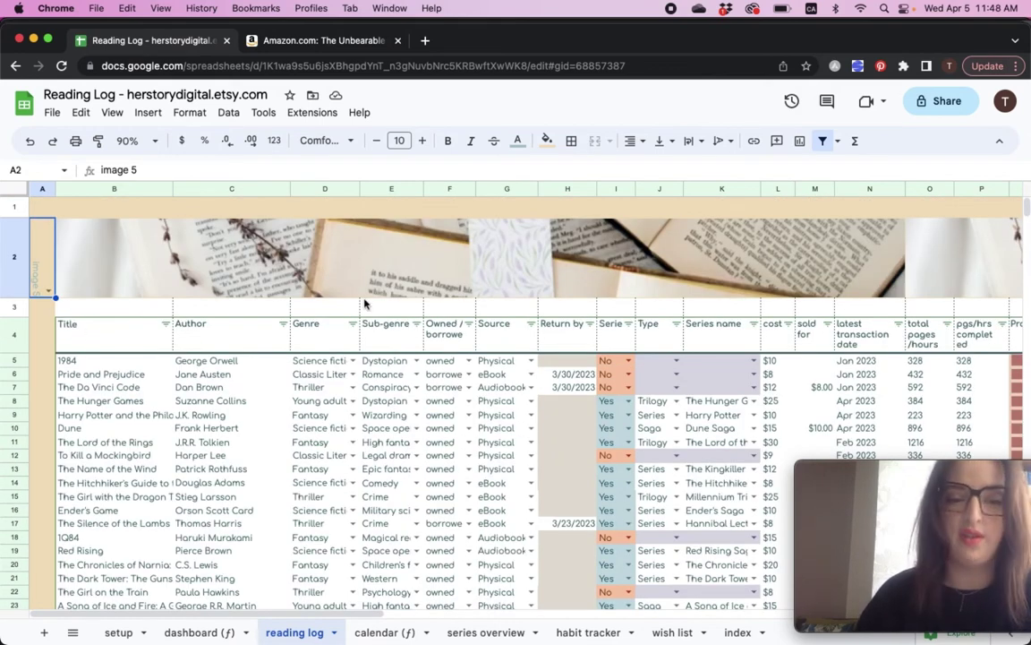
{"action": "left_click", "coordinate": [313, 614]}
{"action": "left_click_drag", "start_coordinate": [314, 614], "coordinate": [396, 609]}
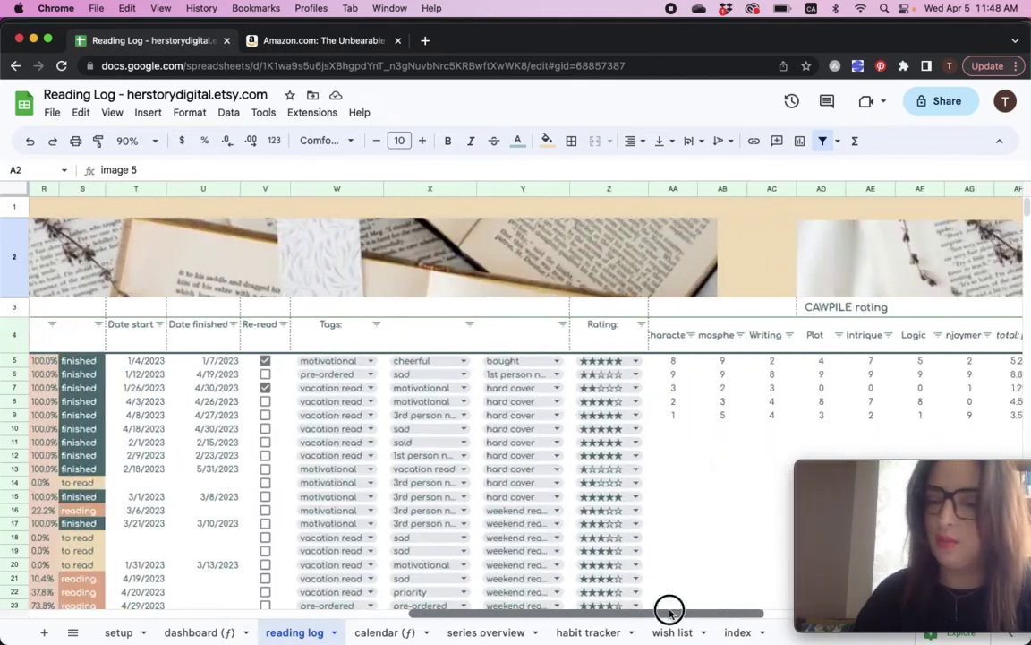
{"action": "left_click_drag", "start_coordinate": [670, 611], "coordinate": [260, 611]}
{"action": "scroll", "coordinate": [353, 461], "scroll_direction": "down", "scroll_amount": 5}
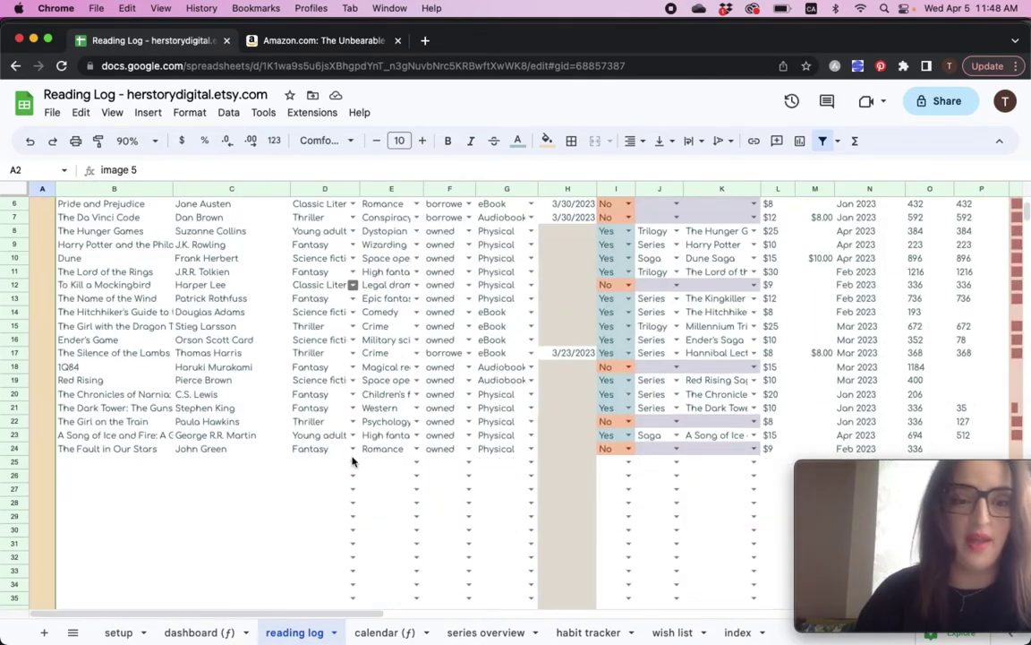
{"action": "left_click", "coordinate": [166, 463]}
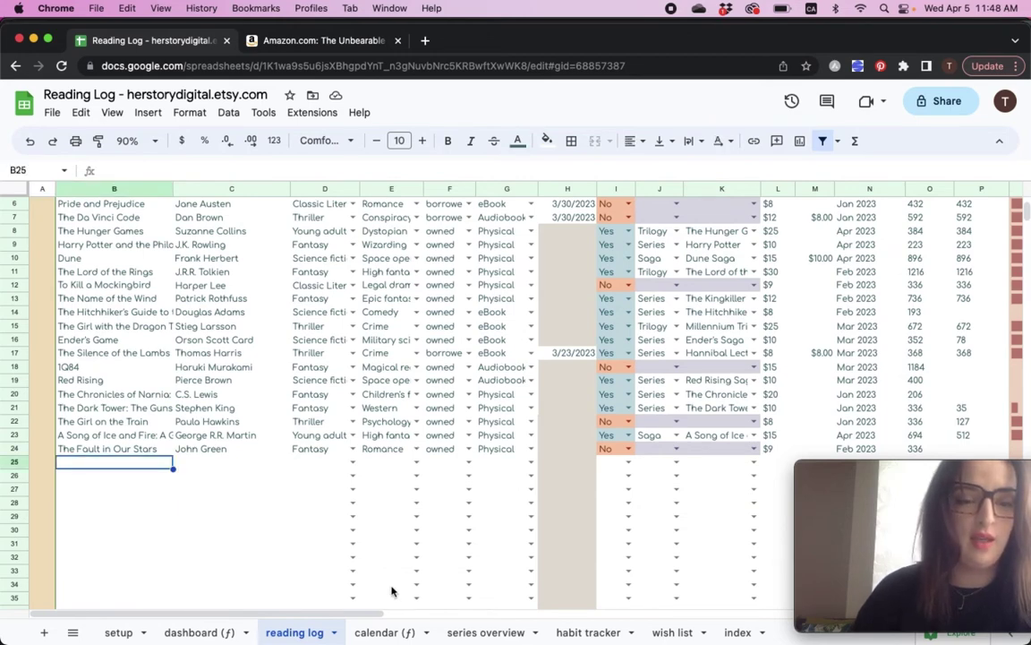
{"action": "scroll", "coordinate": [391, 591], "scroll_direction": "up", "scroll_amount": 5}
{"action": "scroll", "coordinate": [391, 591], "scroll_direction": "down", "scroll_amount": 2}
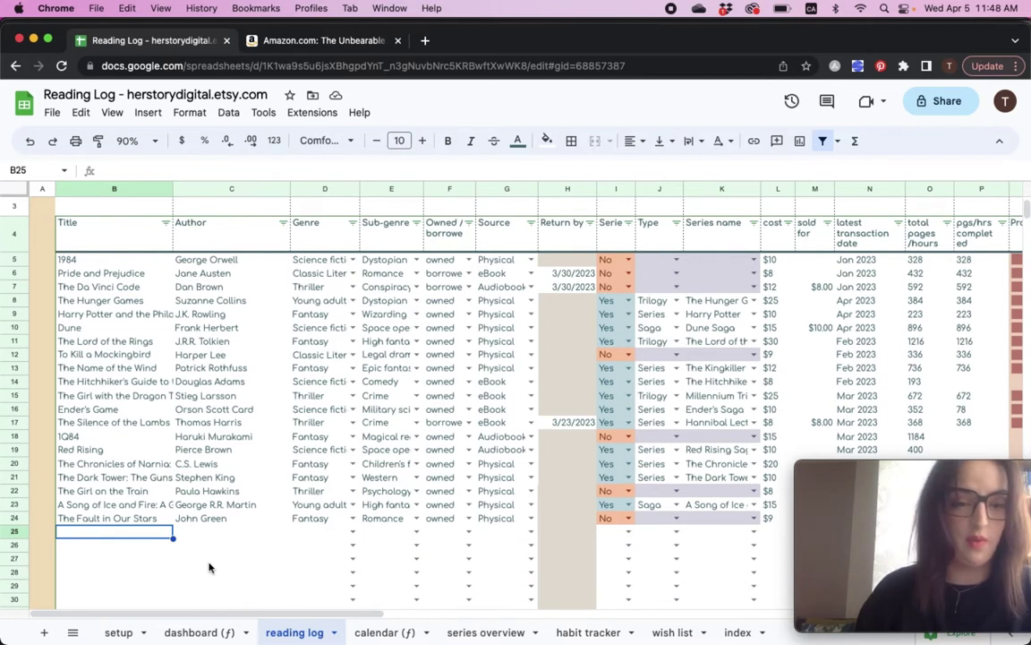
Examine the genre and sub-genre choices available for the new entry in row 25.
{"action": "key", "text": "Right"}
{"action": "key", "text": "Right"}
{"action": "key", "text": "Right"}
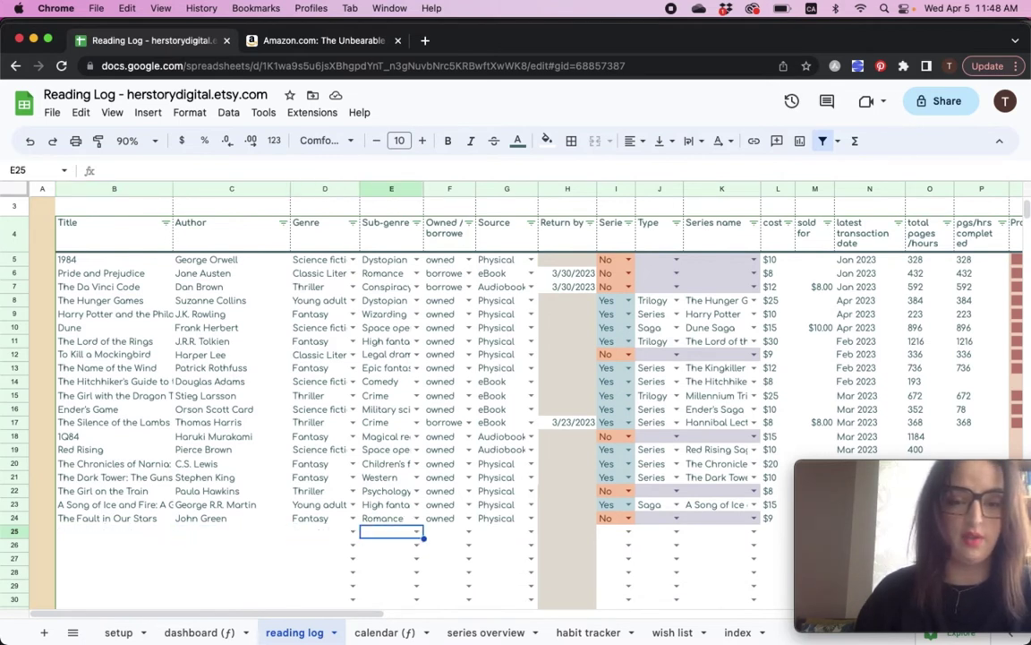
{"action": "left_click", "coordinate": [352, 531]}
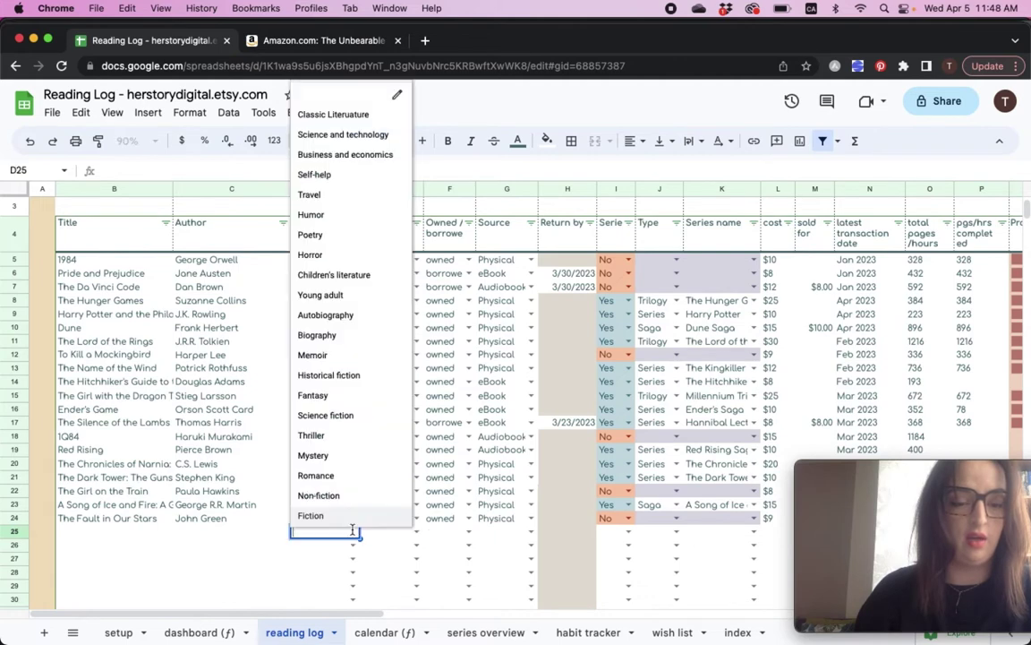
{"action": "left_click", "coordinate": [409, 543]}
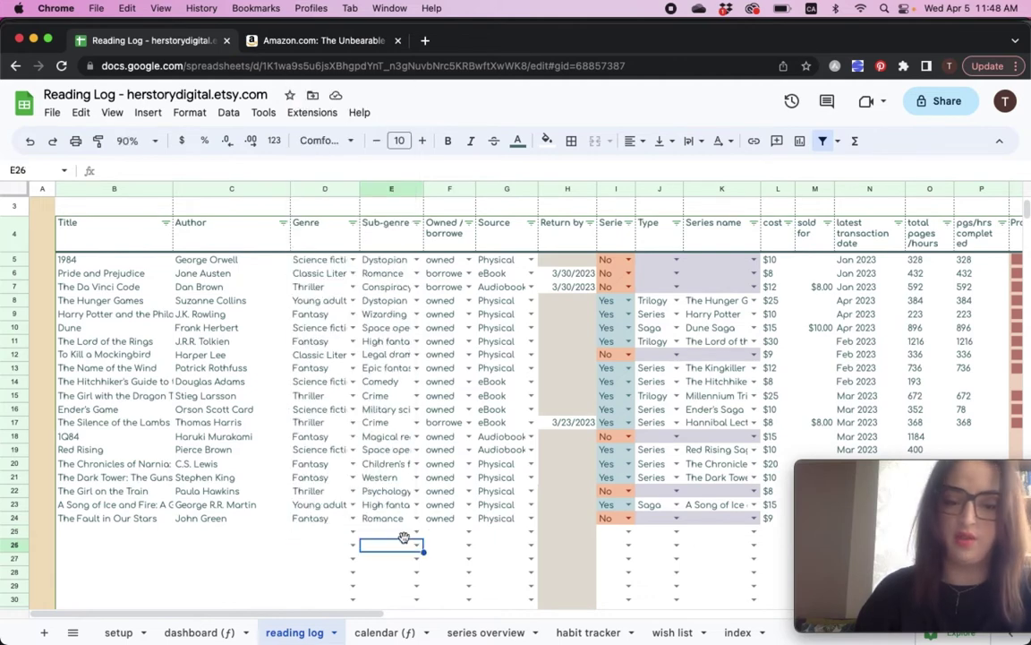
{"action": "left_click", "coordinate": [416, 531]}
{"action": "scroll", "coordinate": [363, 307], "scroll_direction": "down", "scroll_amount": 10}
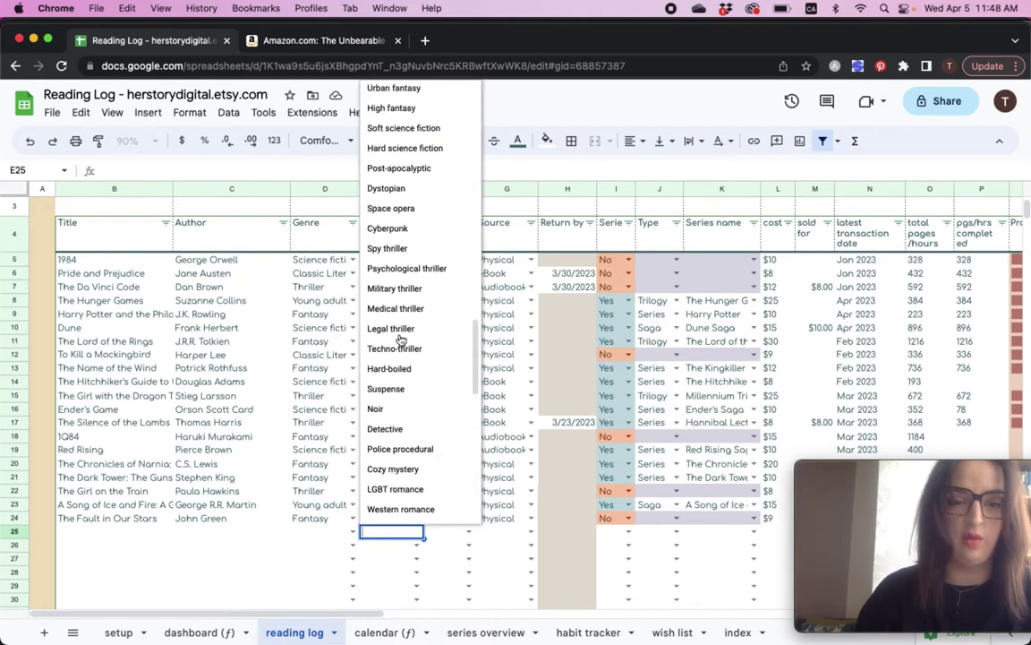
{"action": "left_click", "coordinate": [440, 569]}
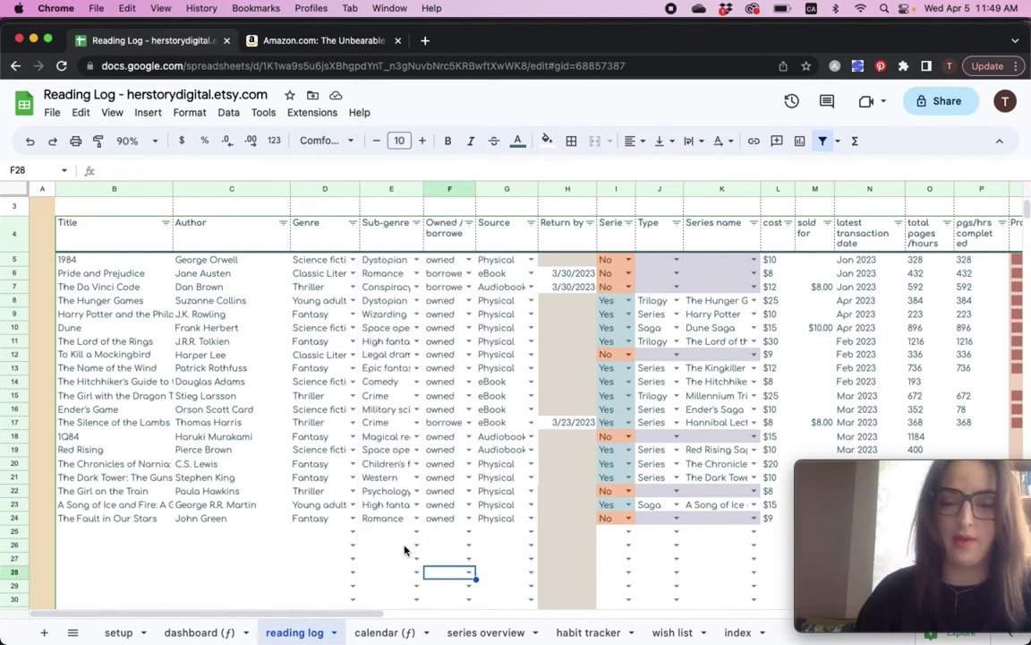
Mark the row 25 entry as borrowed and set its return-by date to 4/5/2023.
{"action": "left_click", "coordinate": [467, 533]}
{"action": "left_click", "coordinate": [490, 545]}
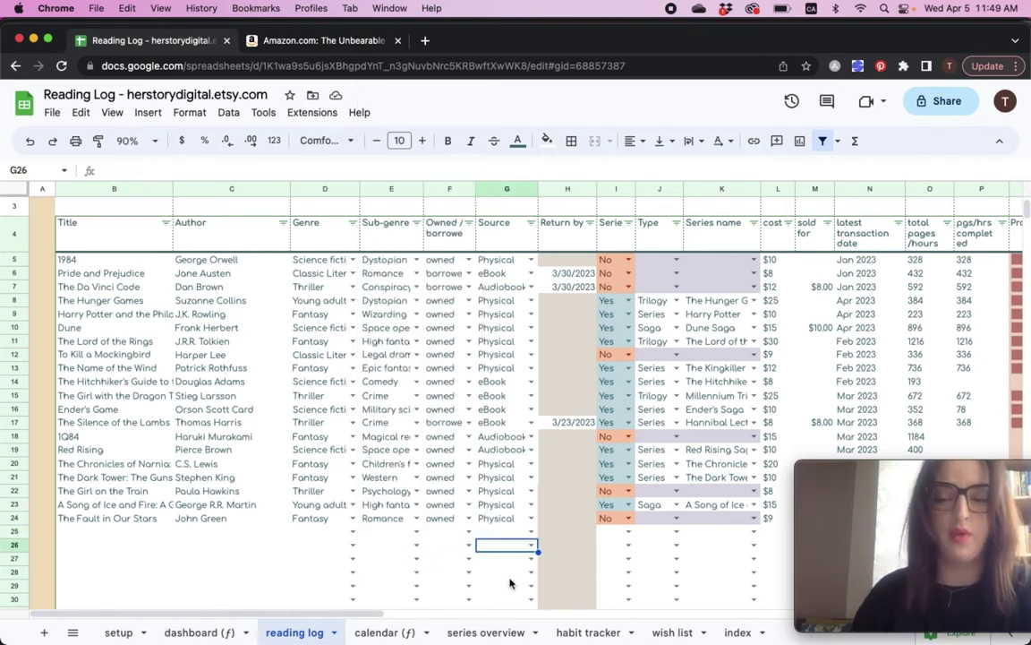
{"action": "left_click", "coordinate": [448, 533]}
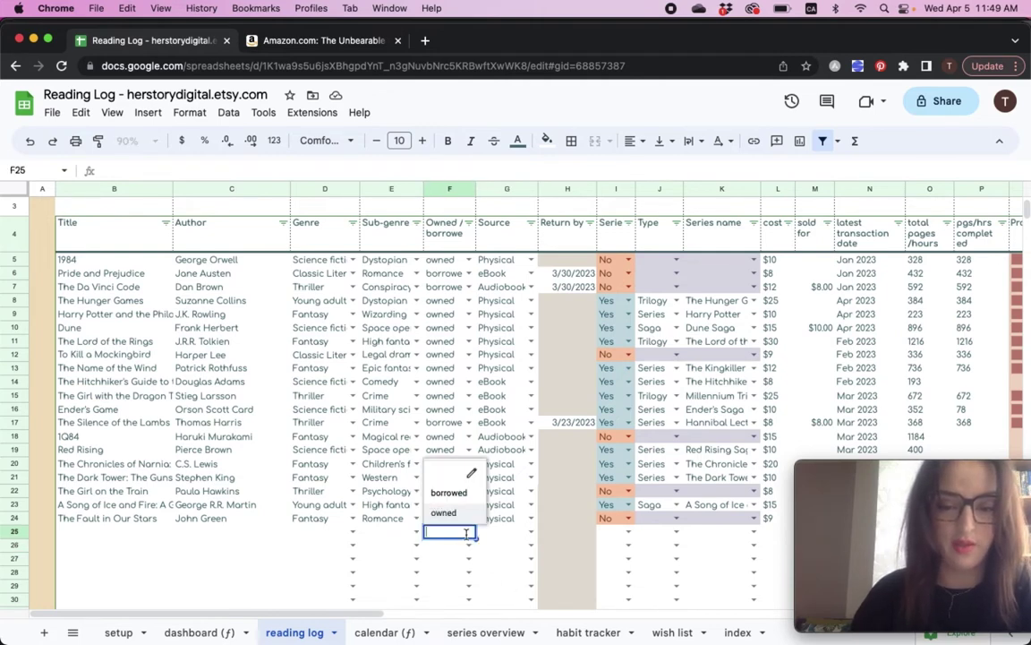
{"action": "left_click", "coordinate": [443, 490]}
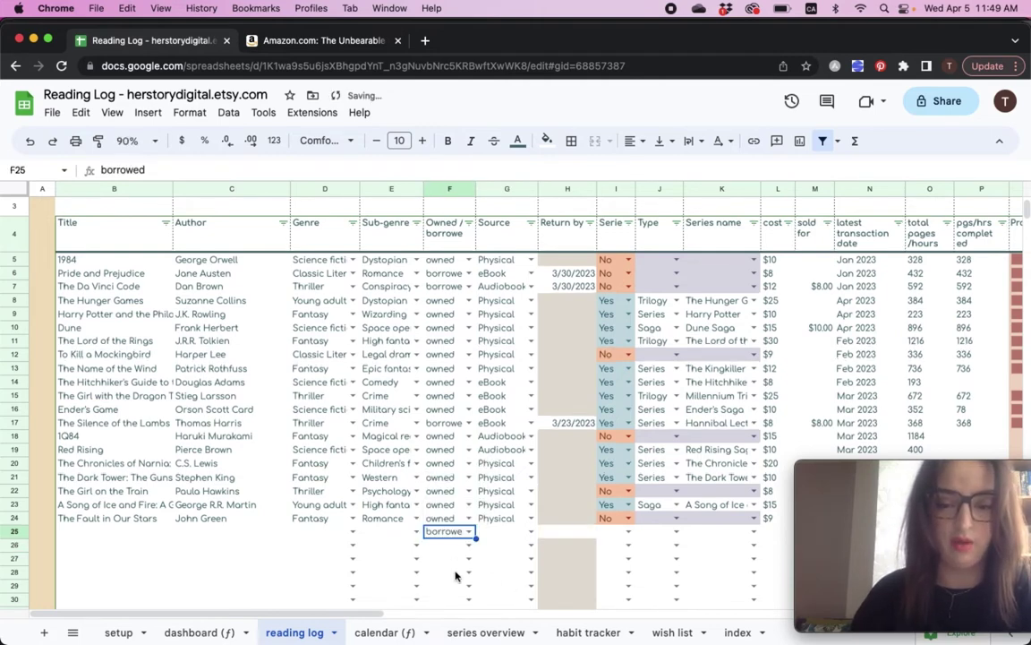
{"action": "double_click", "coordinate": [568, 532]}
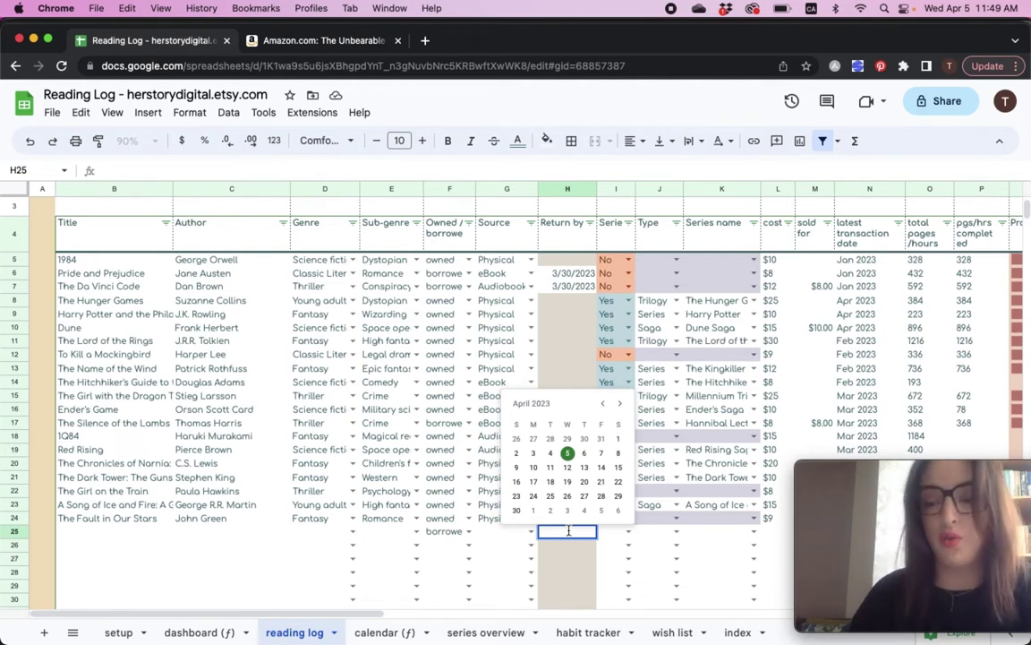
{"action": "left_click", "coordinate": [567, 452]}
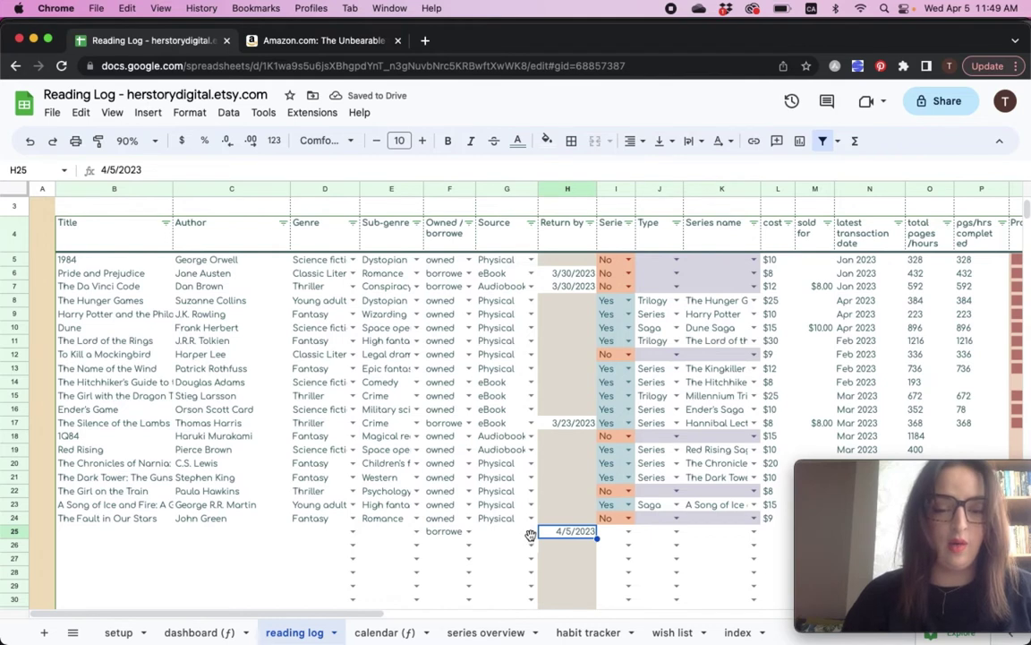
View the source choices for row 25 and set its series field to Yes.
{"action": "left_click", "coordinate": [511, 532]}
{"action": "left_click", "coordinate": [531, 534]}
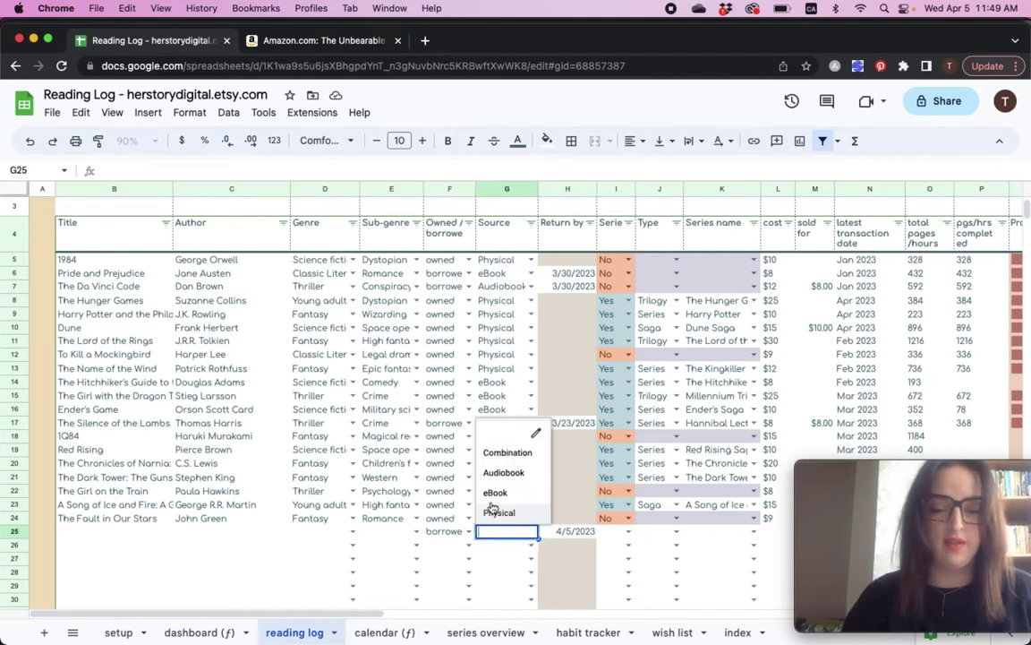
{"action": "left_click", "coordinate": [447, 573]}
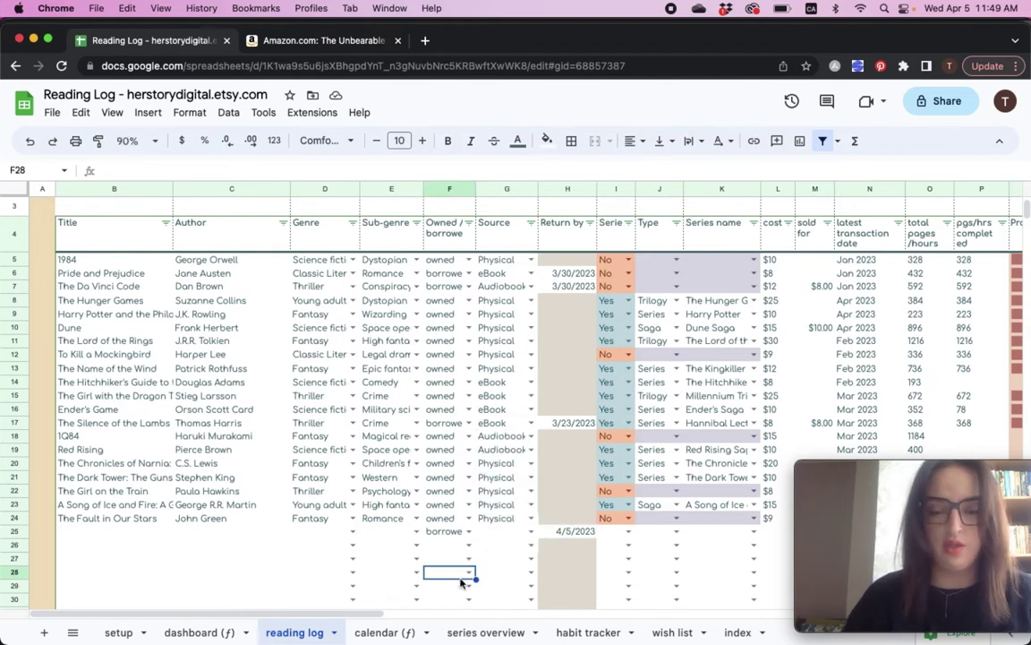
{"action": "left_click", "coordinate": [628, 532]}
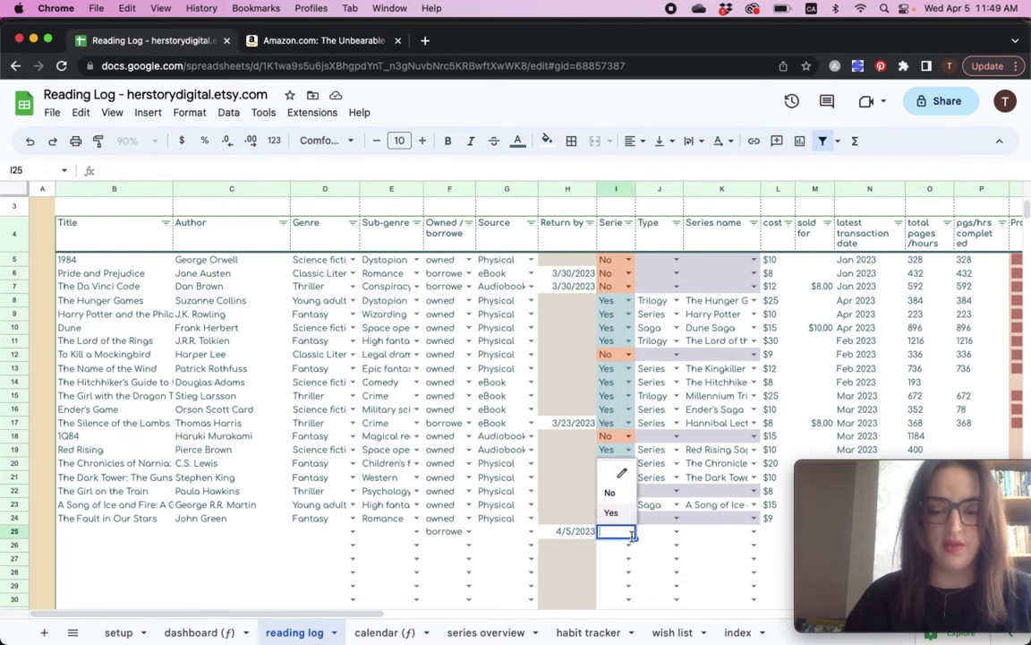
{"action": "left_click", "coordinate": [616, 510]}
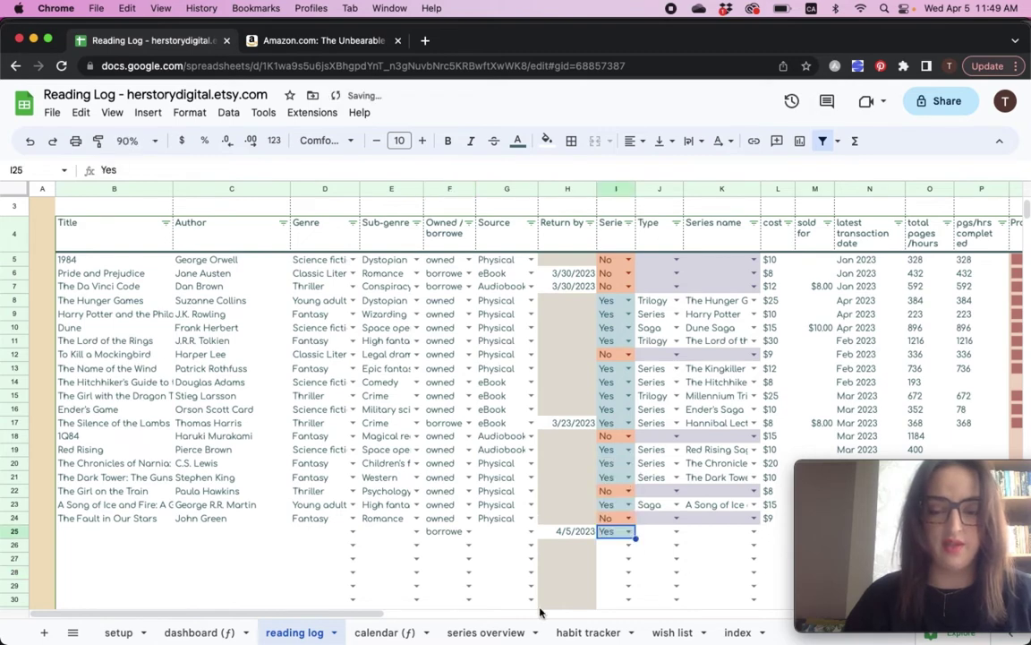
Examine the series type and series name choices offered for the row 25 entry.
{"action": "left_click_drag", "start_coordinate": [346, 615], "coordinate": [430, 615]}
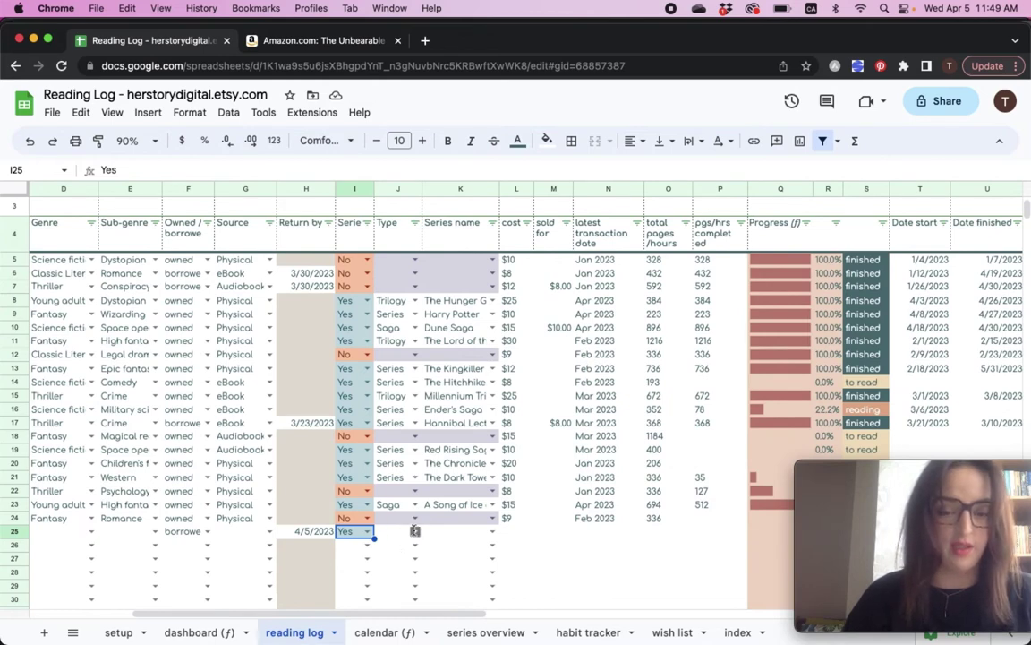
{"action": "left_click", "coordinate": [414, 532]}
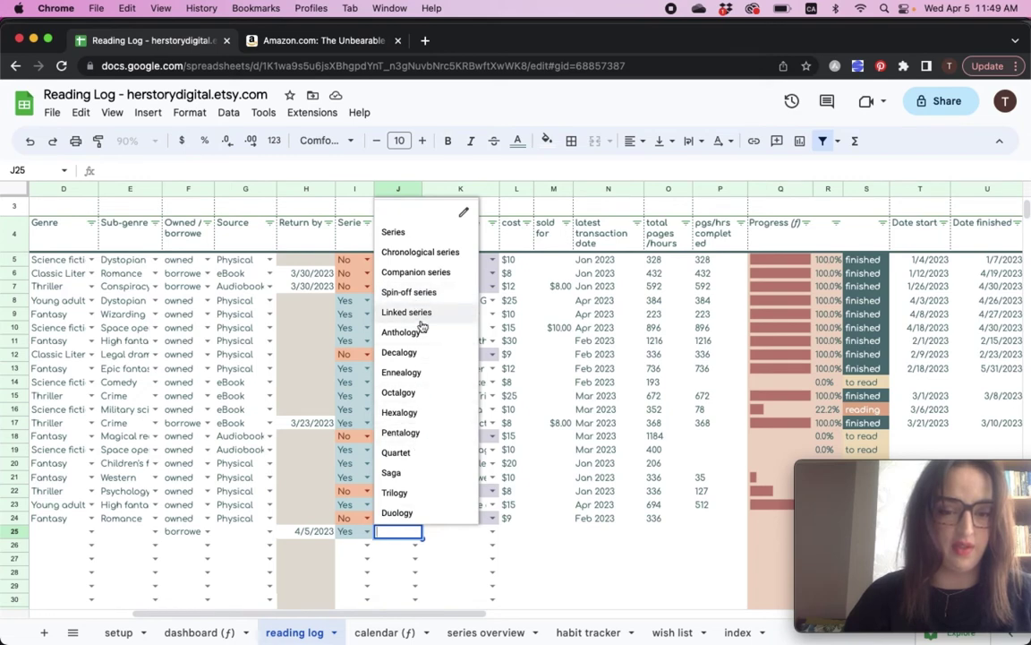
{"action": "left_click", "coordinate": [447, 573]}
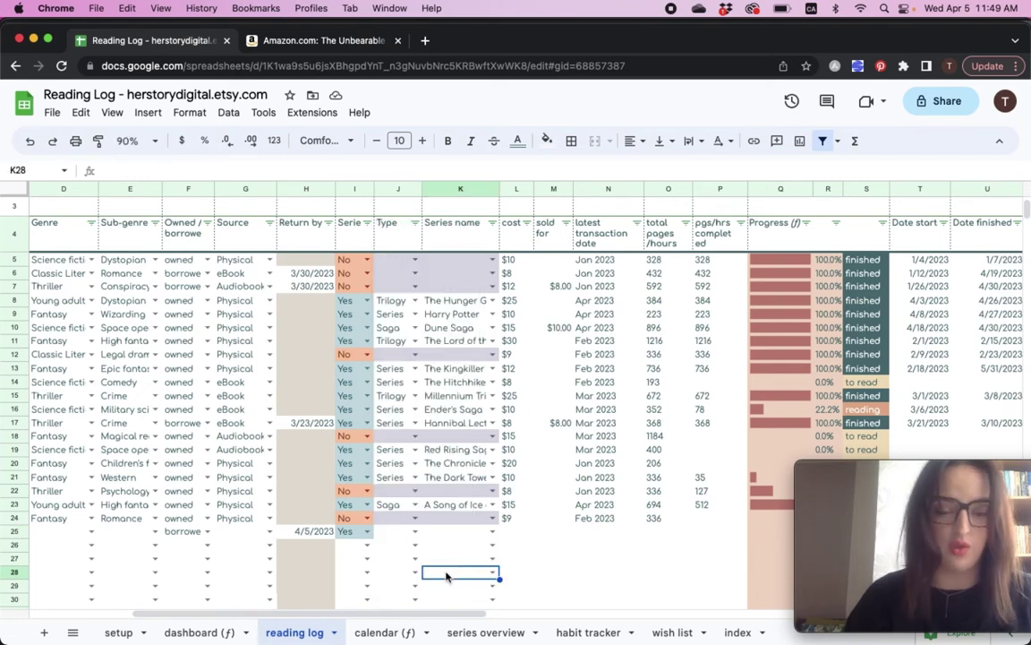
{"action": "left_click", "coordinate": [492, 533]}
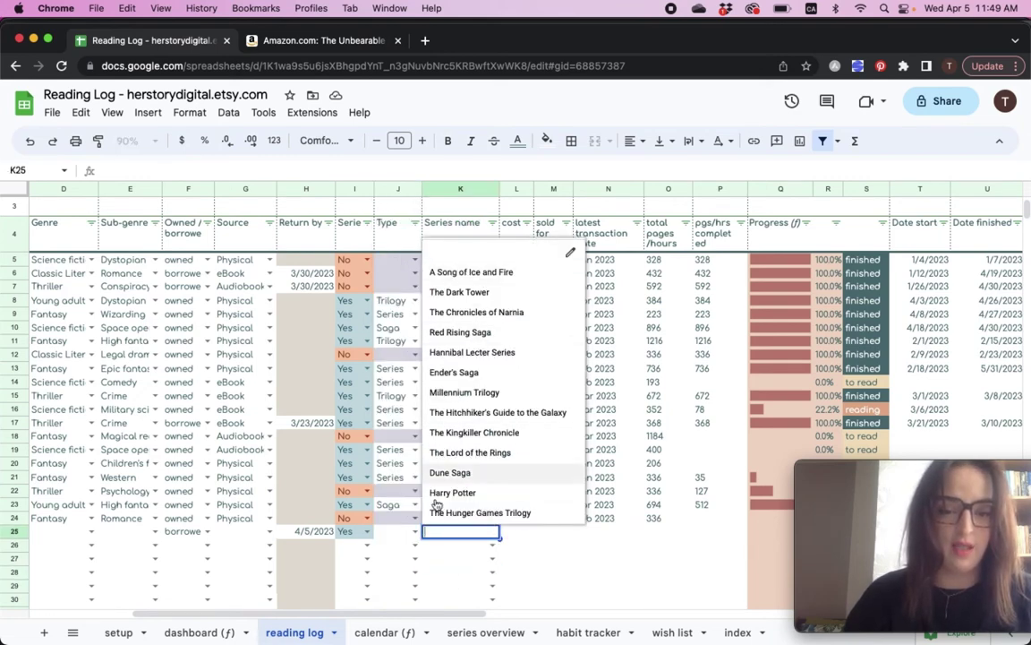
{"action": "left_click", "coordinate": [450, 547]}
{"action": "left_click", "coordinate": [492, 533]}
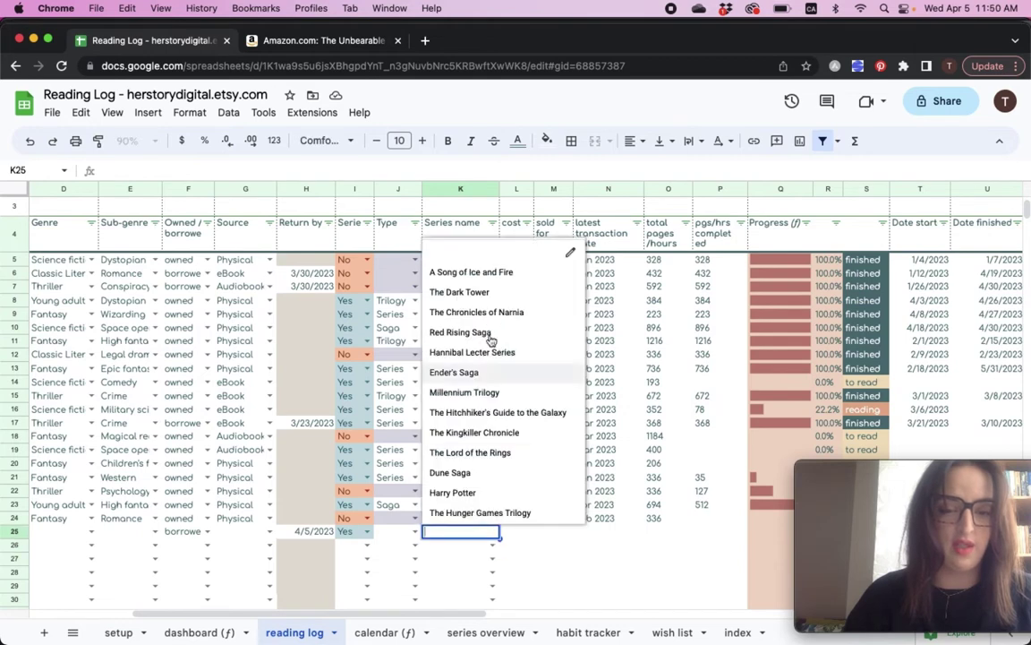
{"action": "left_click", "coordinate": [459, 573]}
On the setup sheet, add XXX below A Song of Ice and Fire in the list of series to read.
{"action": "left_click", "coordinate": [116, 631]}
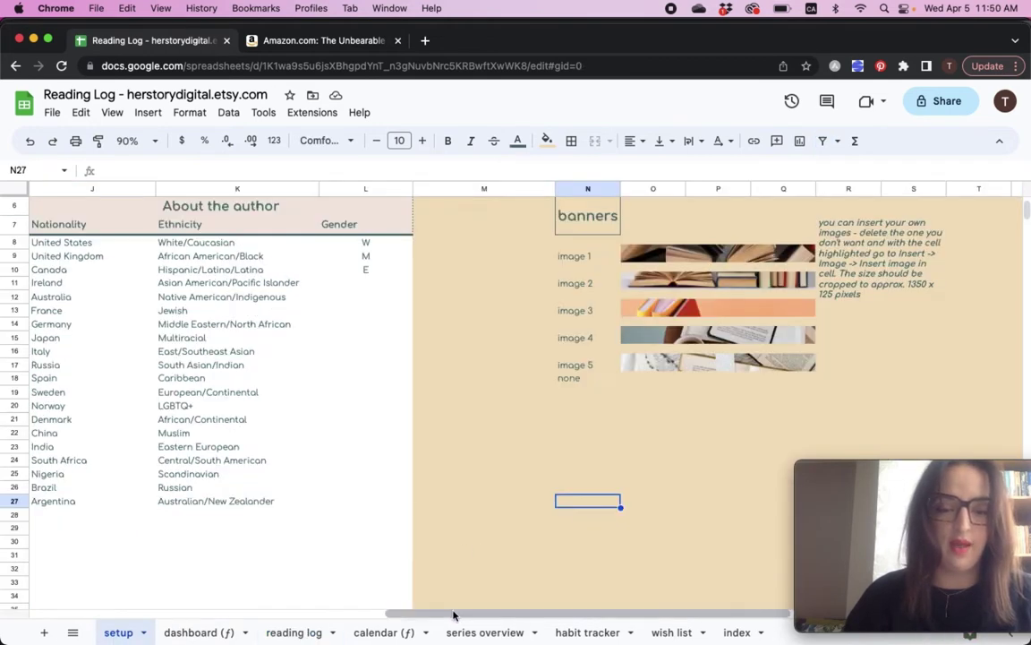
{"action": "left_click_drag", "start_coordinate": [406, 617], "coordinate": [298, 612]}
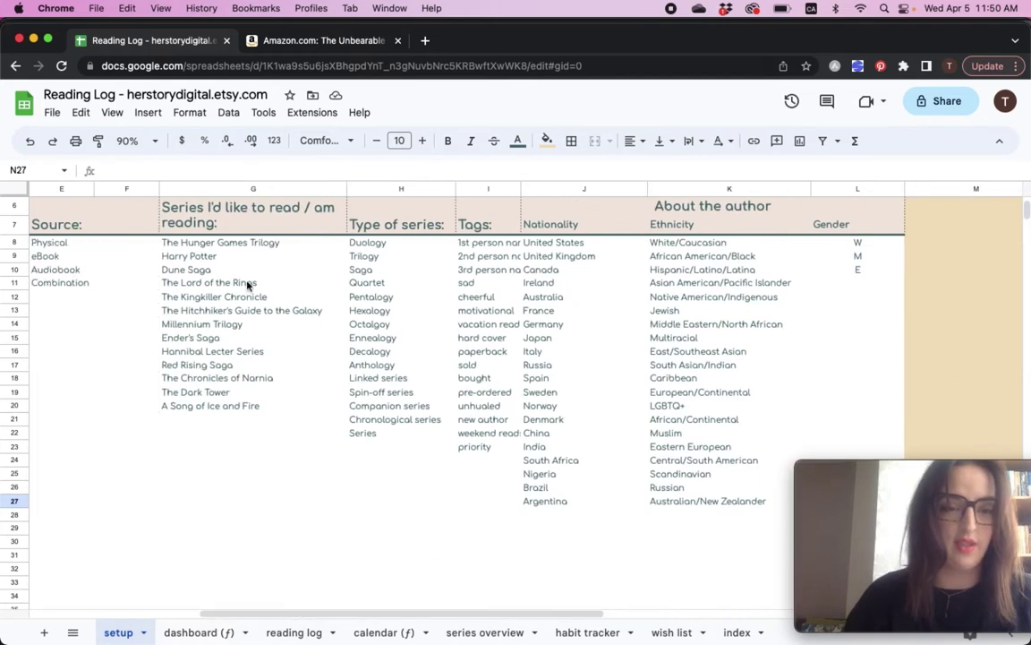
{"action": "left_click", "coordinate": [191, 416]}
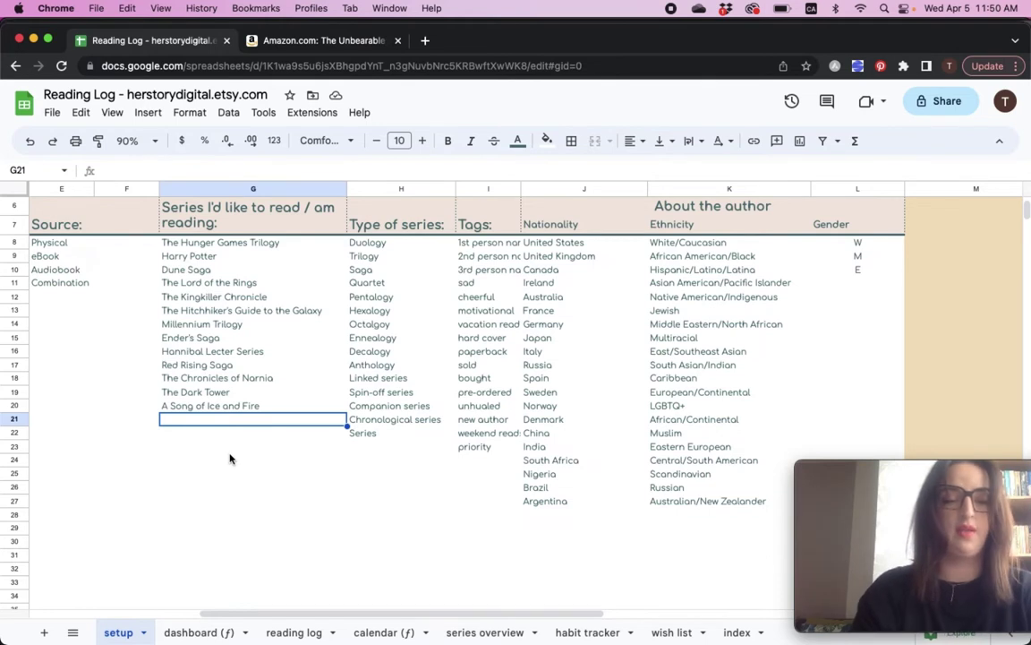
{"action": "type", "text": "XXX"}
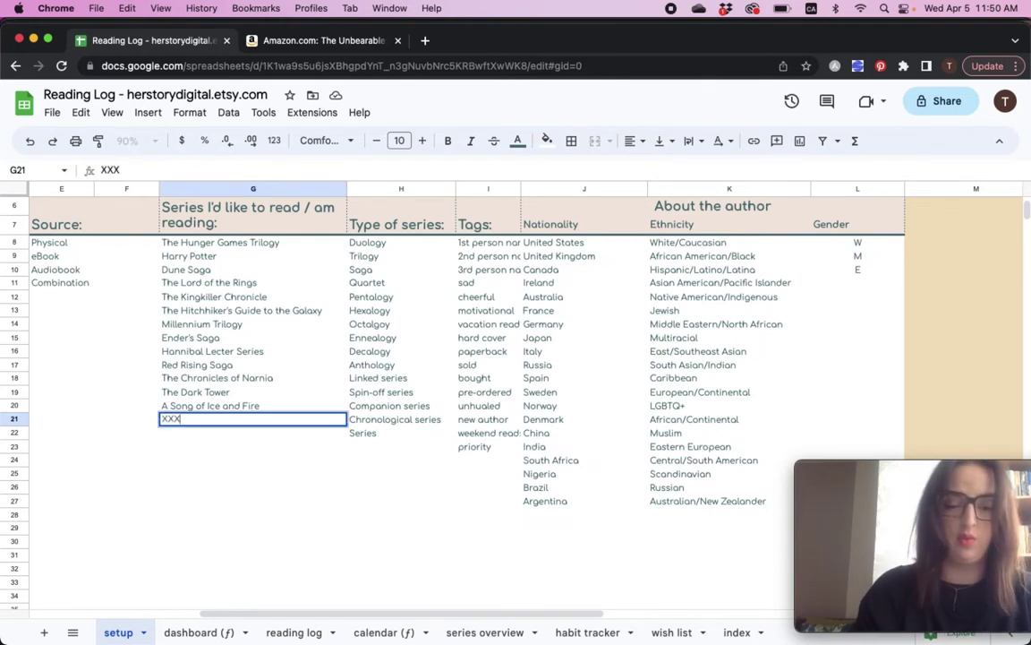
{"action": "key", "text": "Return"}
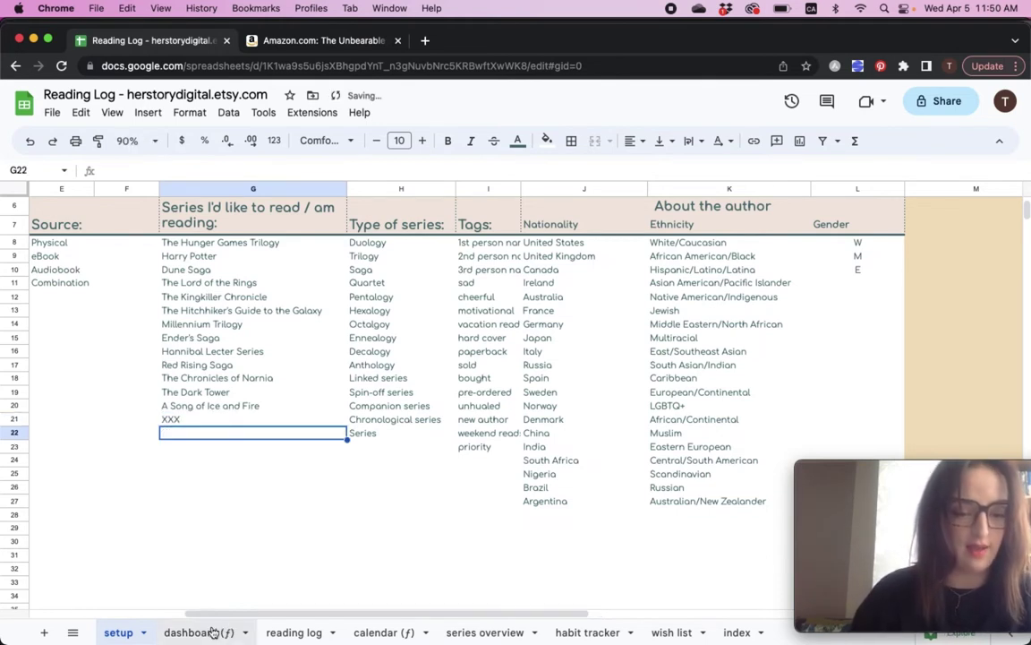
On the reading log sheet, try the unlisted name TTT as row 25's series name, and choose XXX from its list instead.
{"action": "left_click", "coordinate": [297, 632]}
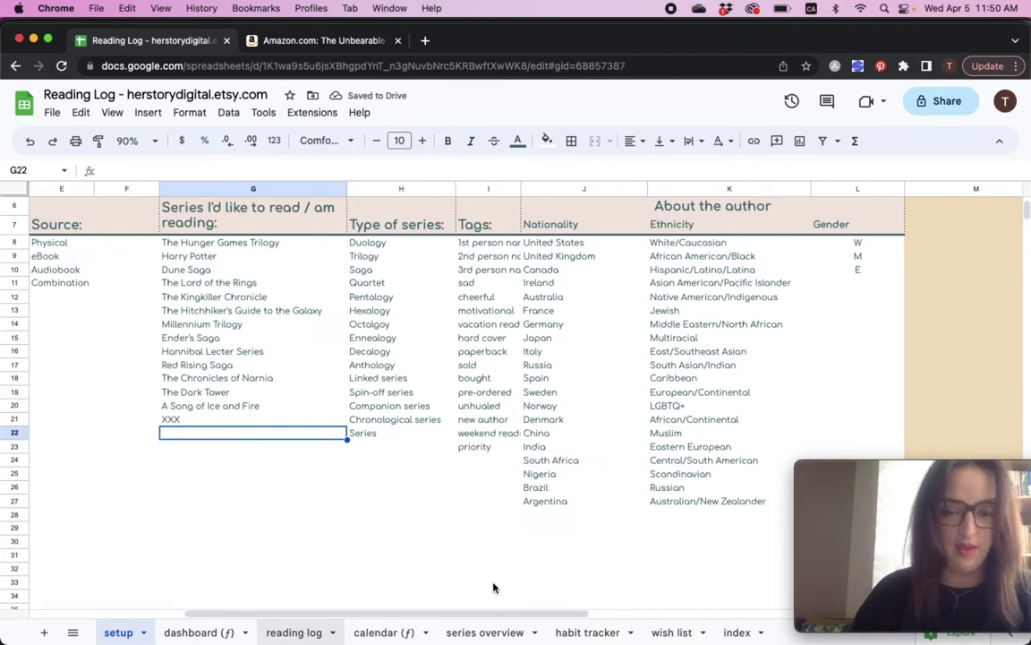
{"action": "left_click", "coordinate": [491, 532]}
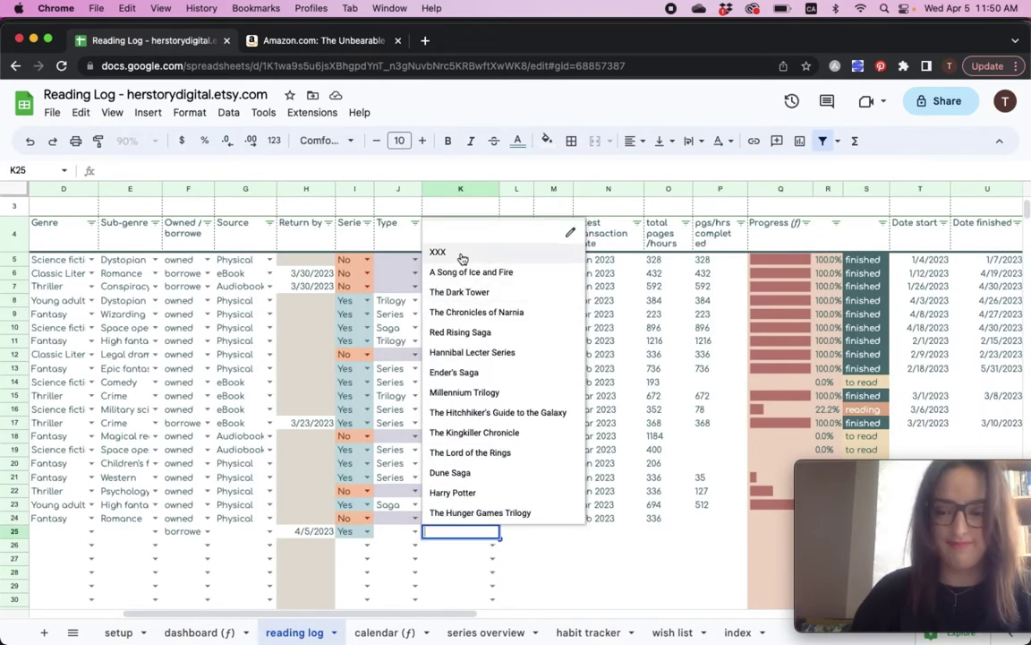
{"action": "left_click", "coordinate": [524, 564]}
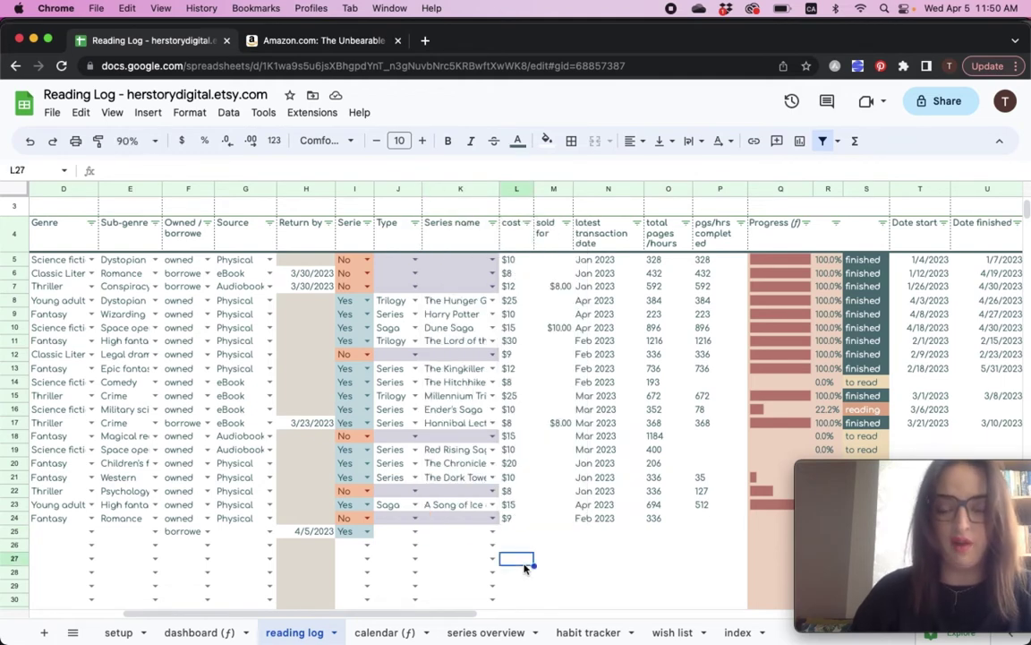
{"action": "left_click", "coordinate": [448, 532]}
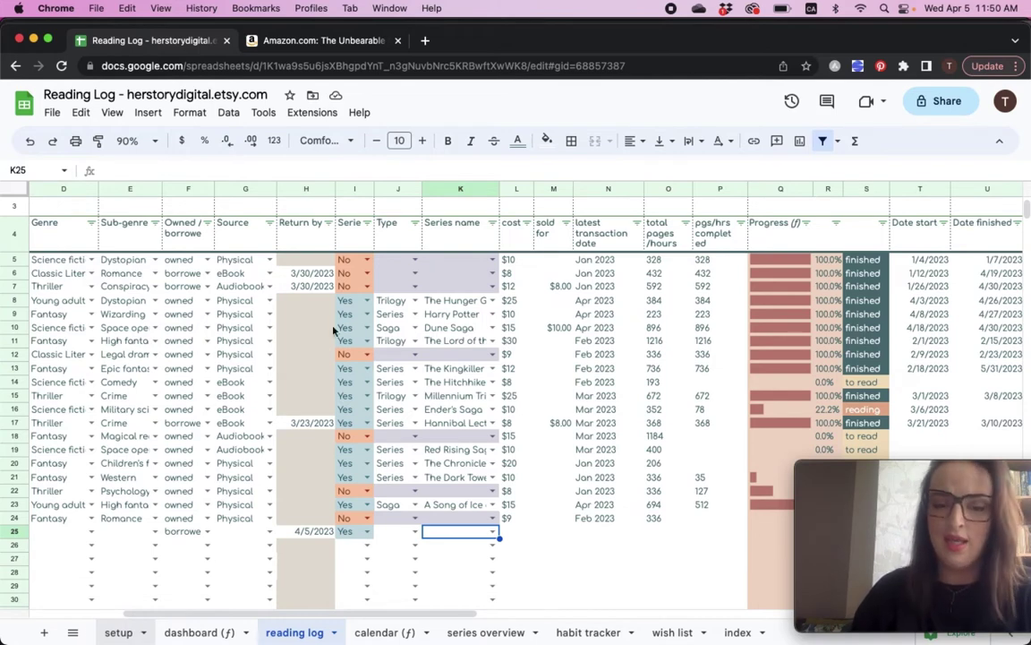
{"action": "type", "text": "TTT"}
{"action": "left_click", "coordinate": [494, 532]}
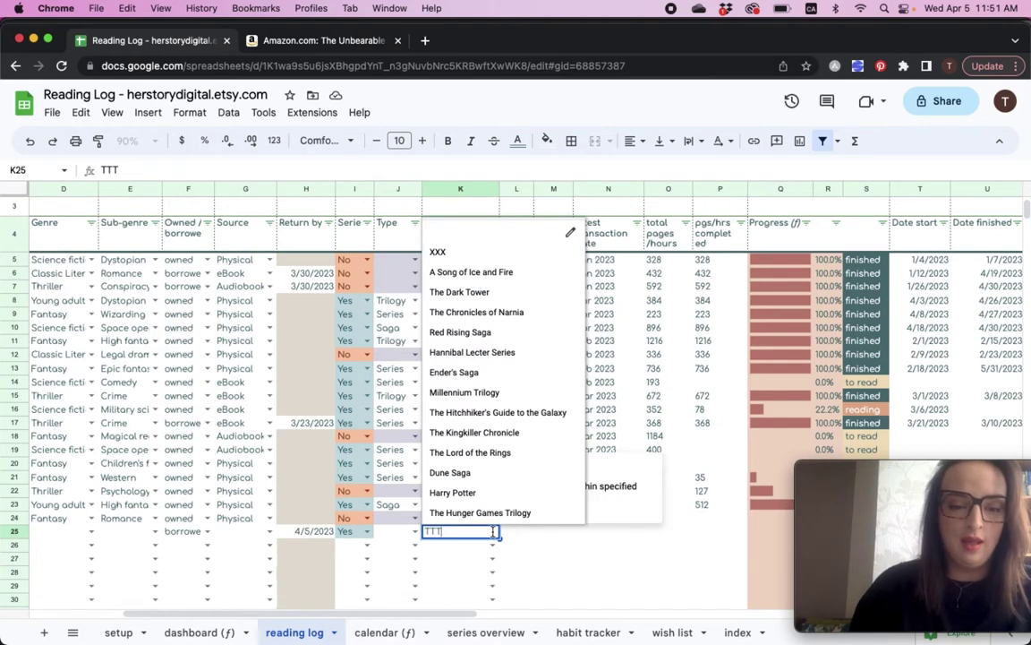
{"action": "left_click", "coordinate": [459, 254]}
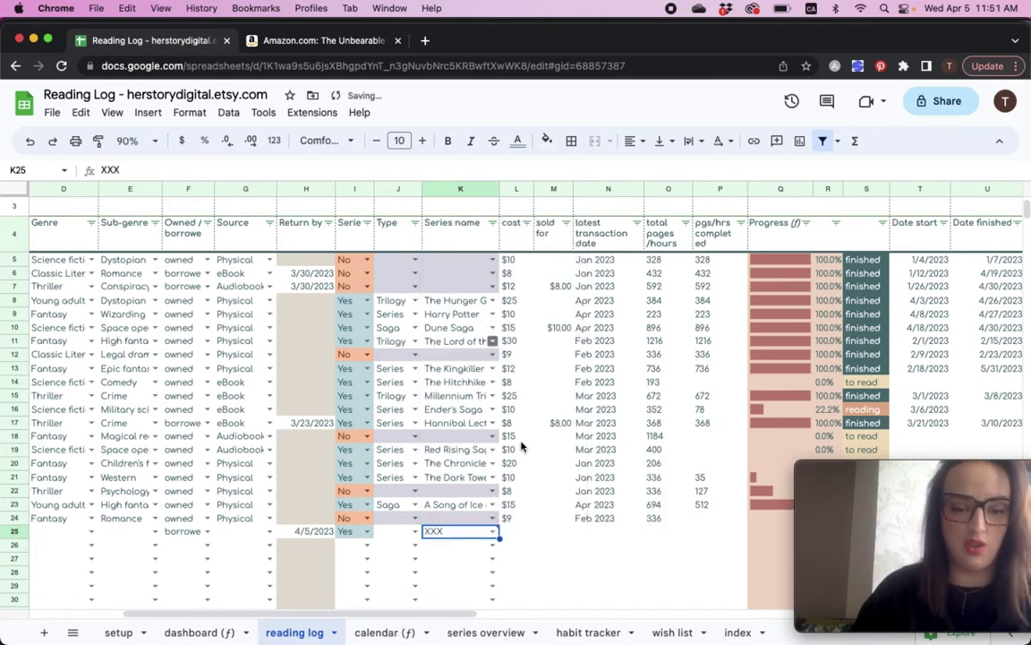
Enter a cost of $8 for the row 25 entry.
{"action": "scroll", "coordinate": [299, 620], "scroll_direction": "right", "scroll_amount": 3}
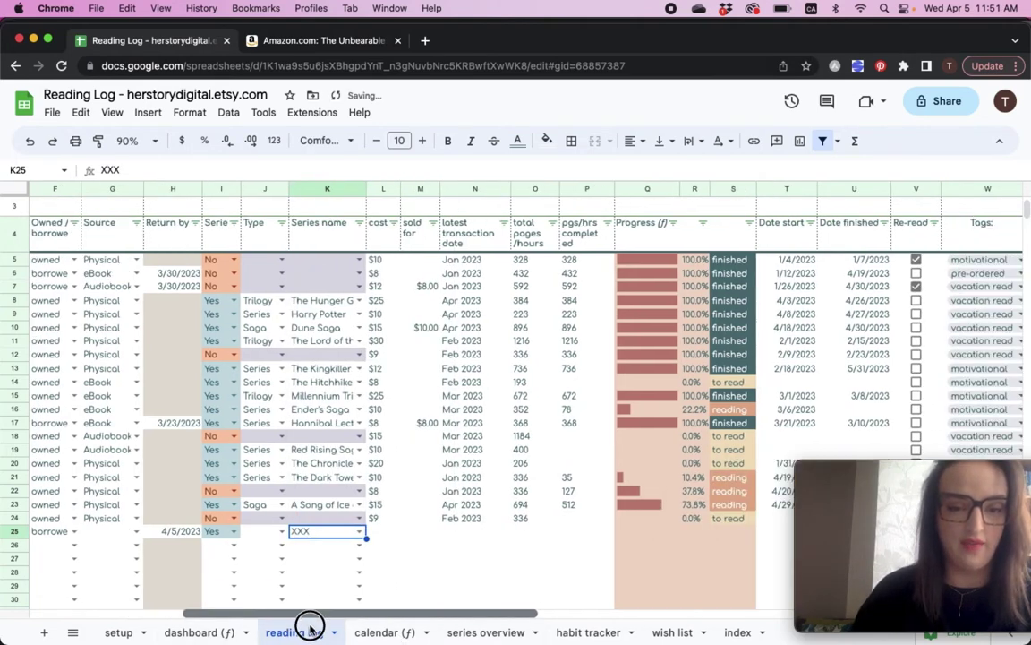
{"action": "left_click", "coordinate": [381, 535]}
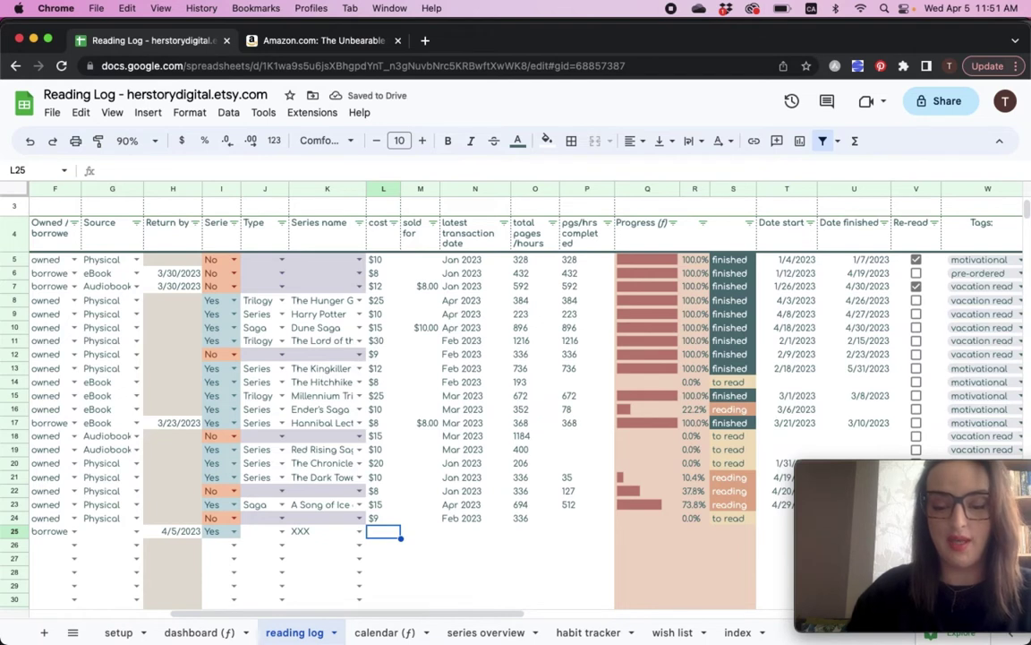
{"action": "type", "text": "8"}
{"action": "key", "text": "Tab"}
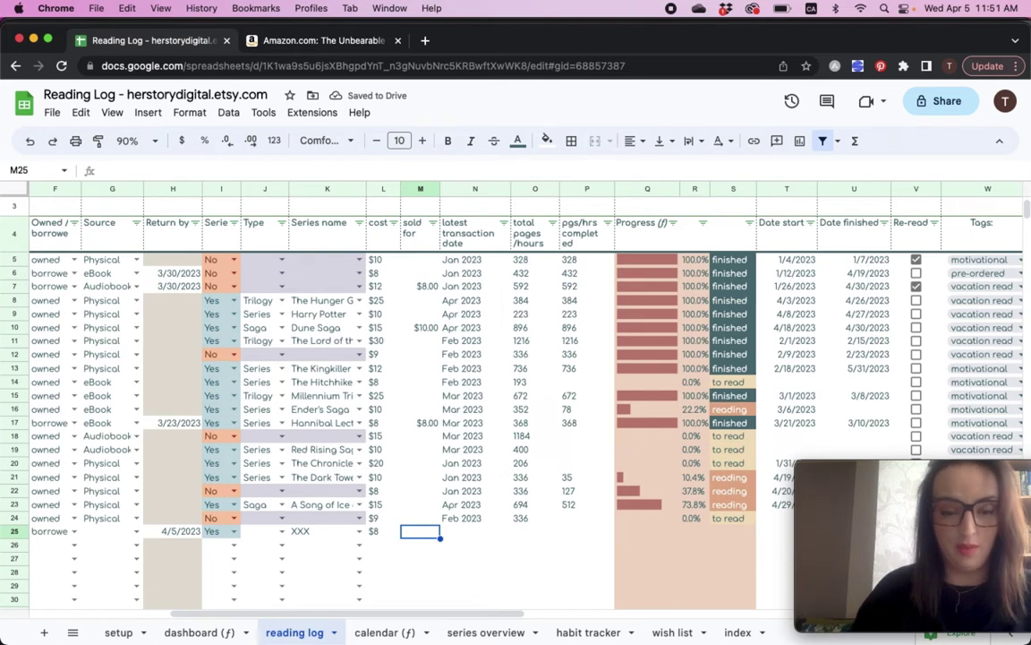
{"action": "key", "text": "Left"}
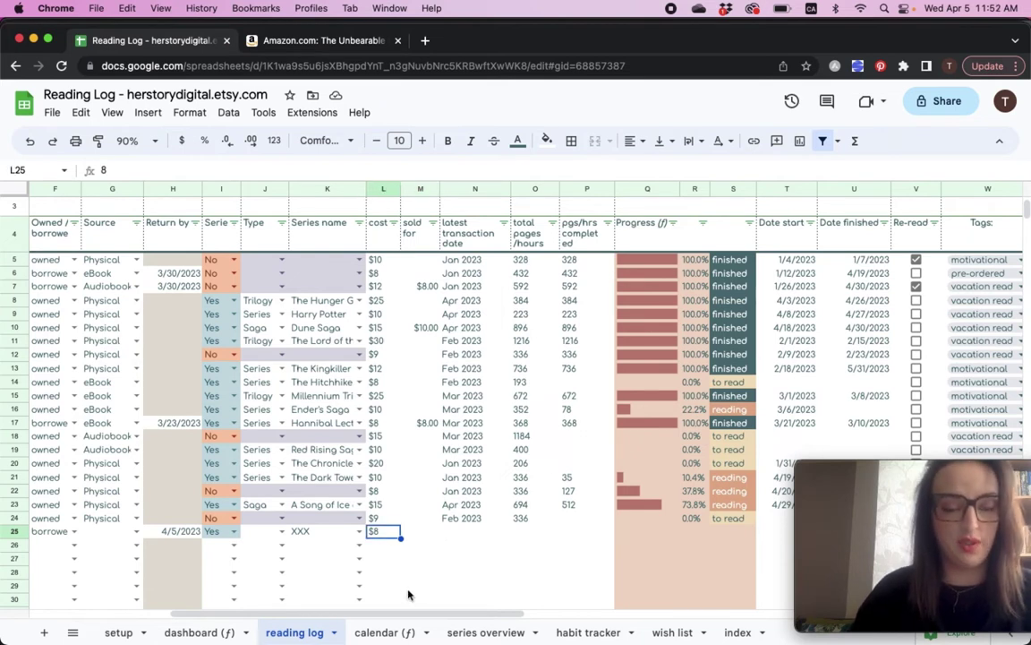
Set the latest transaction date of the row 25 entry to 4/5/2023 as its purchase date.
{"action": "double_click", "coordinate": [461, 517]}
{"action": "double_click", "coordinate": [460, 532]}
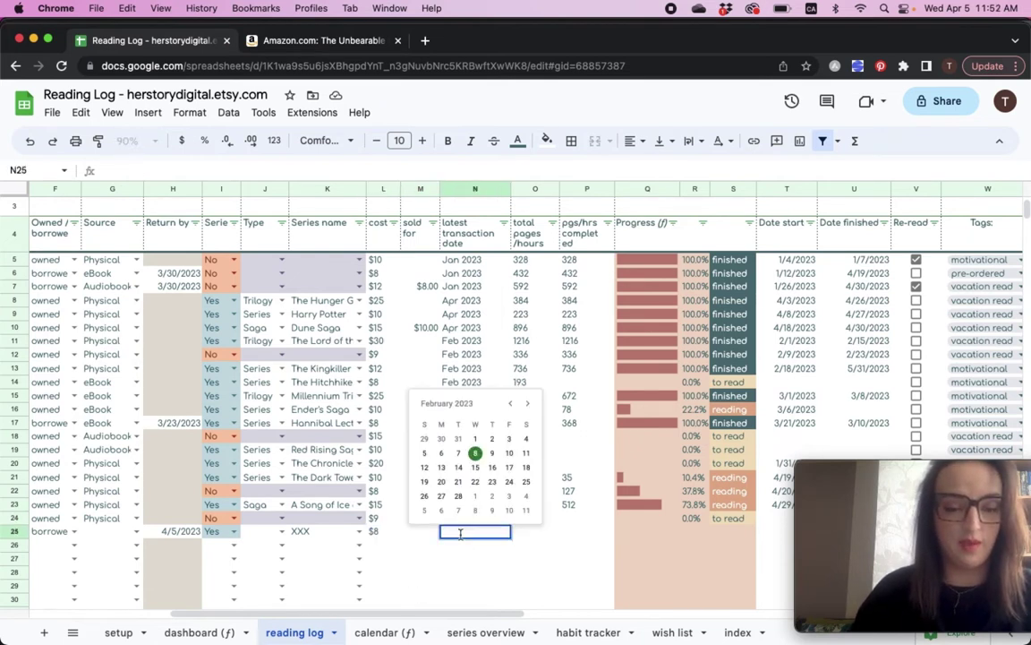
{"action": "left_click", "coordinate": [529, 405]}
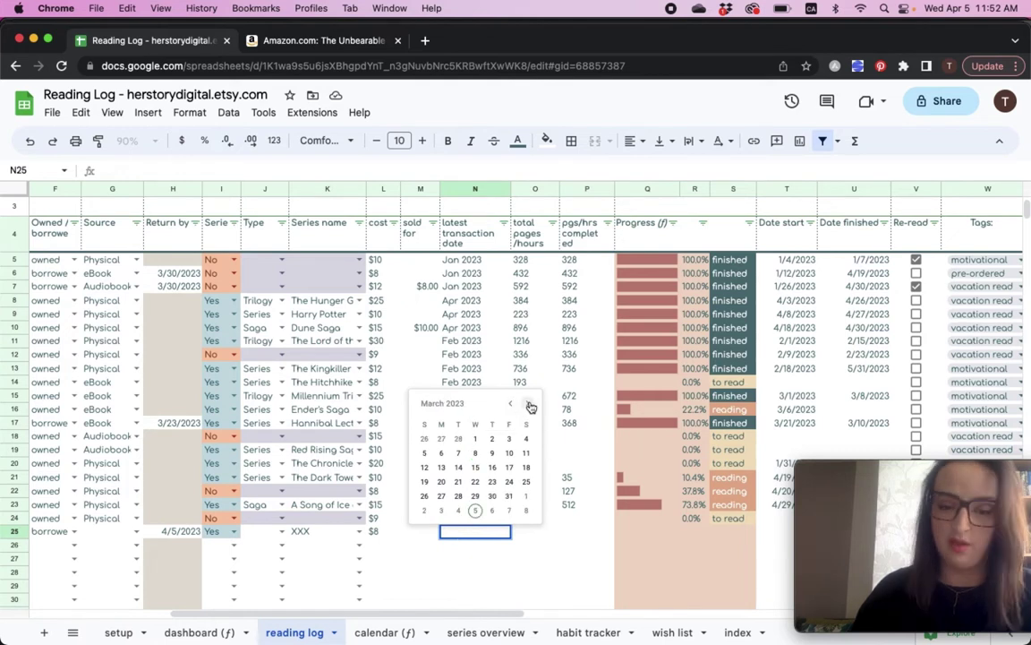
{"action": "left_click", "coordinate": [475, 510]}
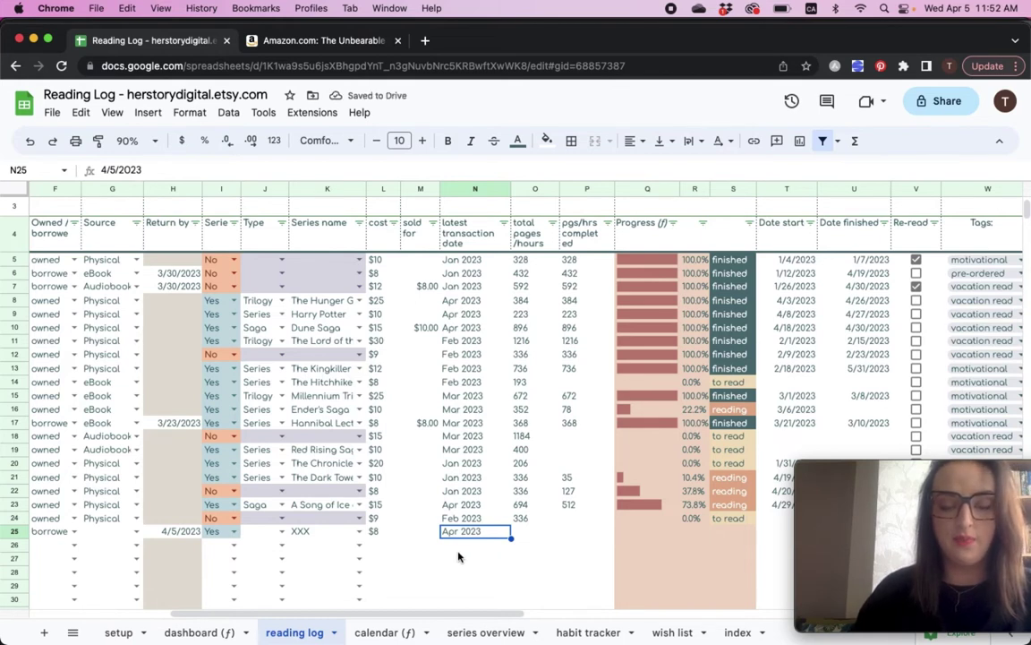
Enter a sold-for price of $4 for row 25 and change its latest transaction date to 4/25/2023.
{"action": "left_click", "coordinate": [423, 534]}
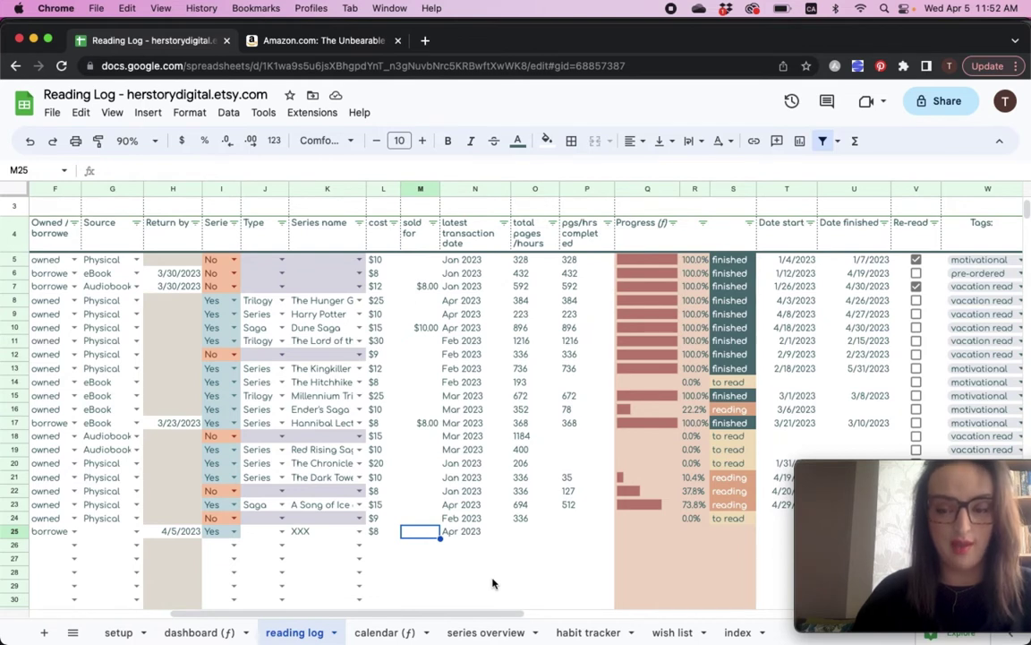
{"action": "type", "text": "4"}
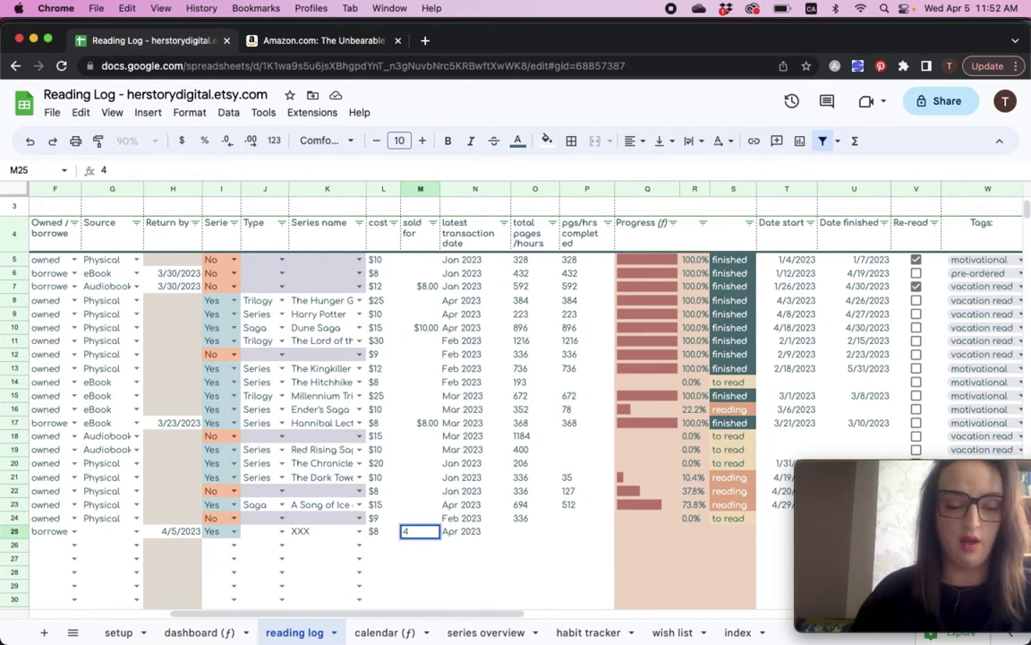
{"action": "key", "text": "Tab"}
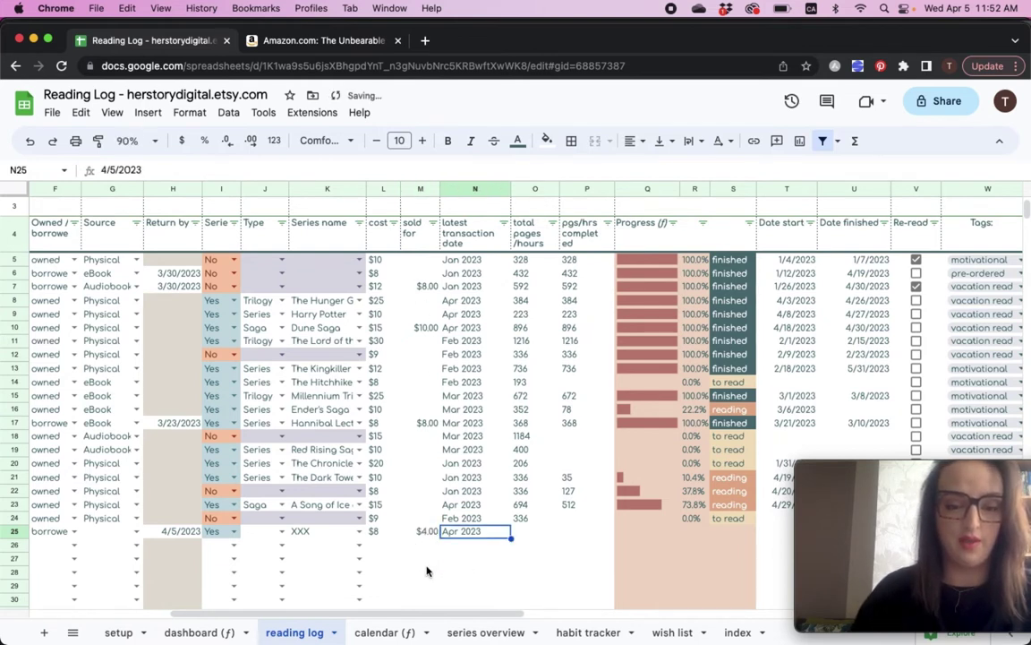
{"action": "double_click", "coordinate": [467, 532]}
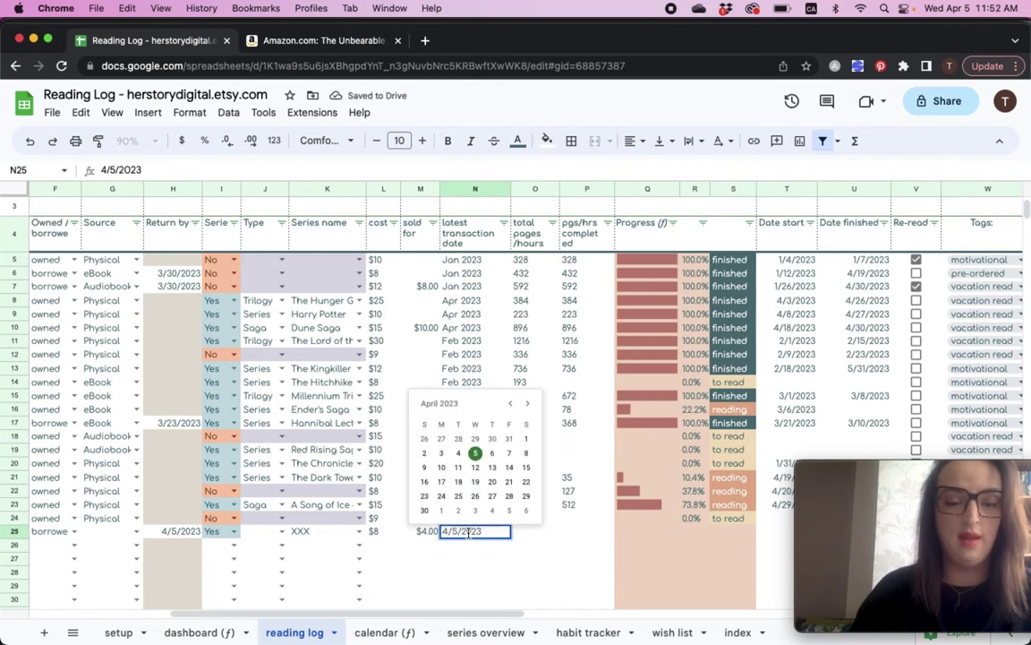
{"action": "left_click", "coordinate": [458, 495]}
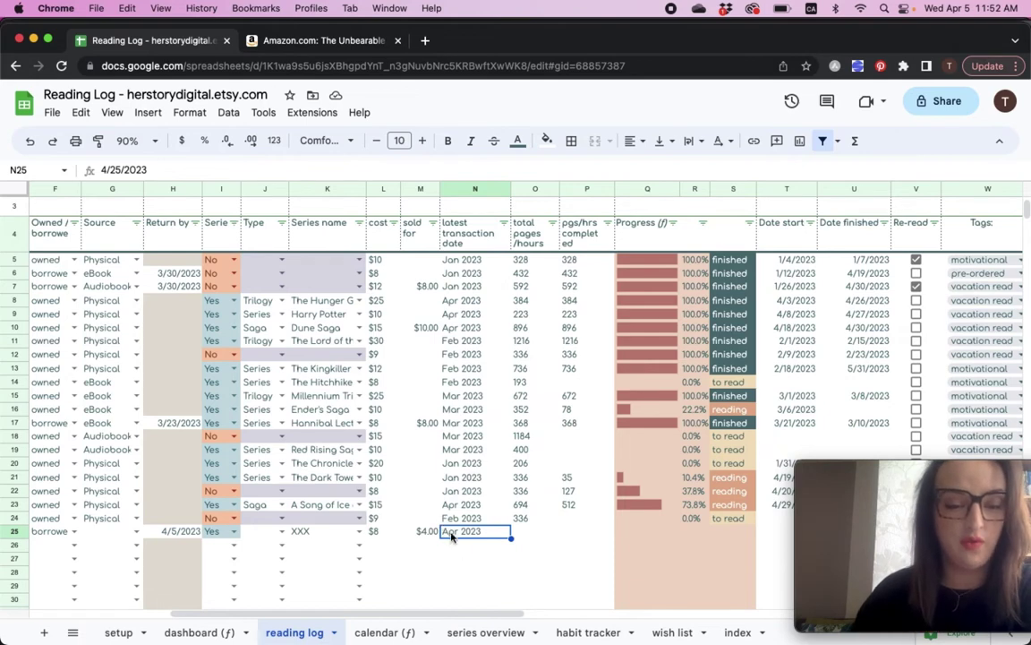
{"action": "left_click", "coordinate": [385, 531]}
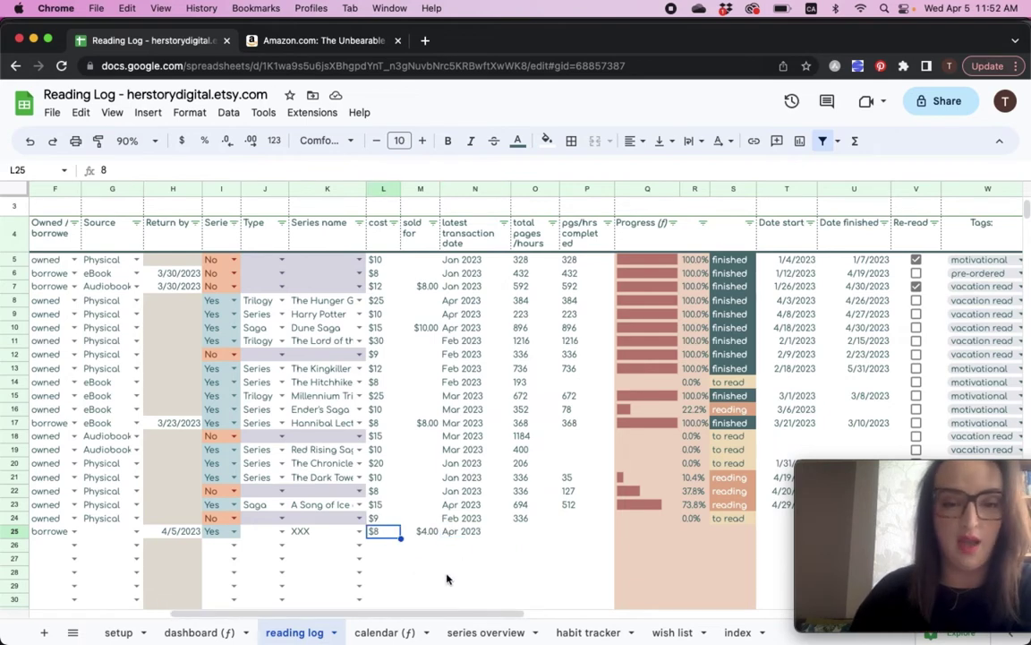
Set row 25's total pages to 600 and its completed pages to 37.
{"action": "scroll", "coordinate": [445, 576], "scroll_direction": "right", "scroll_amount": 3}
{"action": "key", "text": "Right"}
{"action": "key", "text": "Right"}
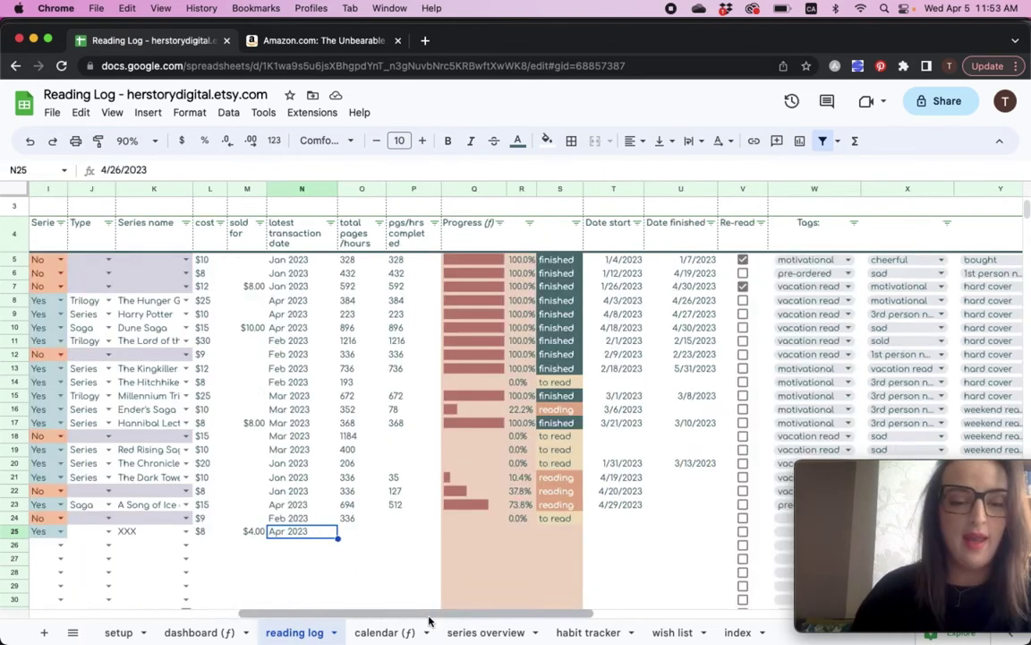
{"action": "key", "text": "Right"}
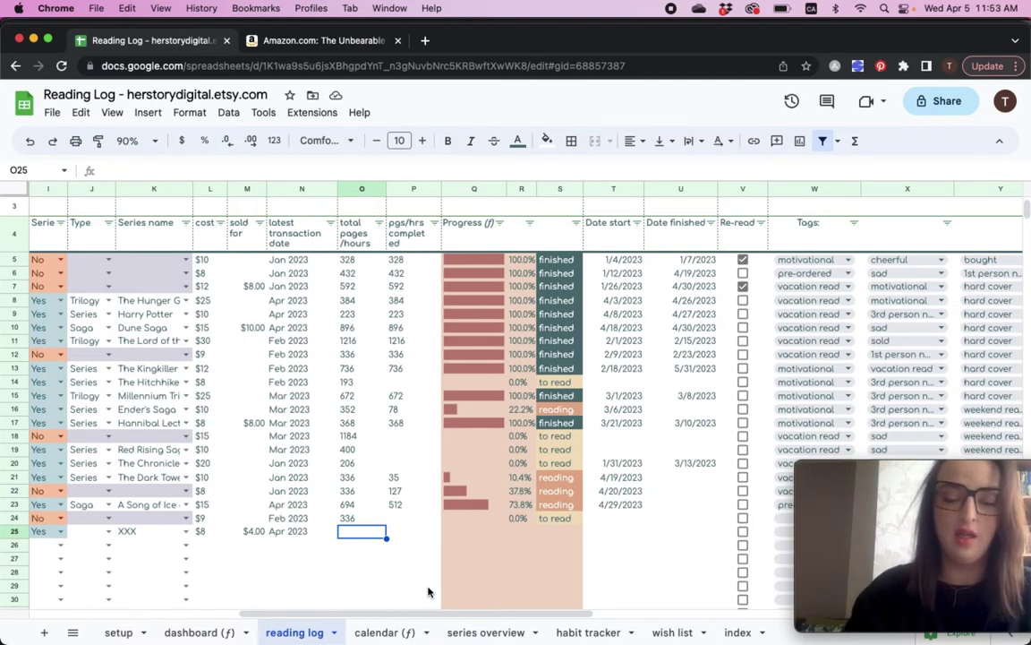
{"action": "type", "text": "600"}
{"action": "key", "text": "Tab"}
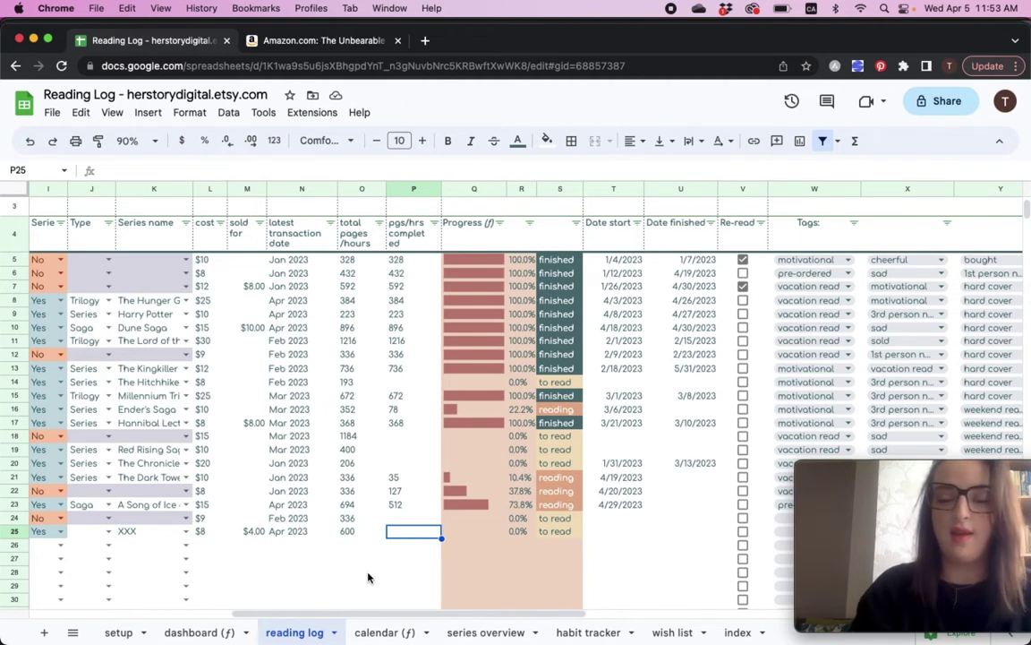
{"action": "type", "text": "37"}
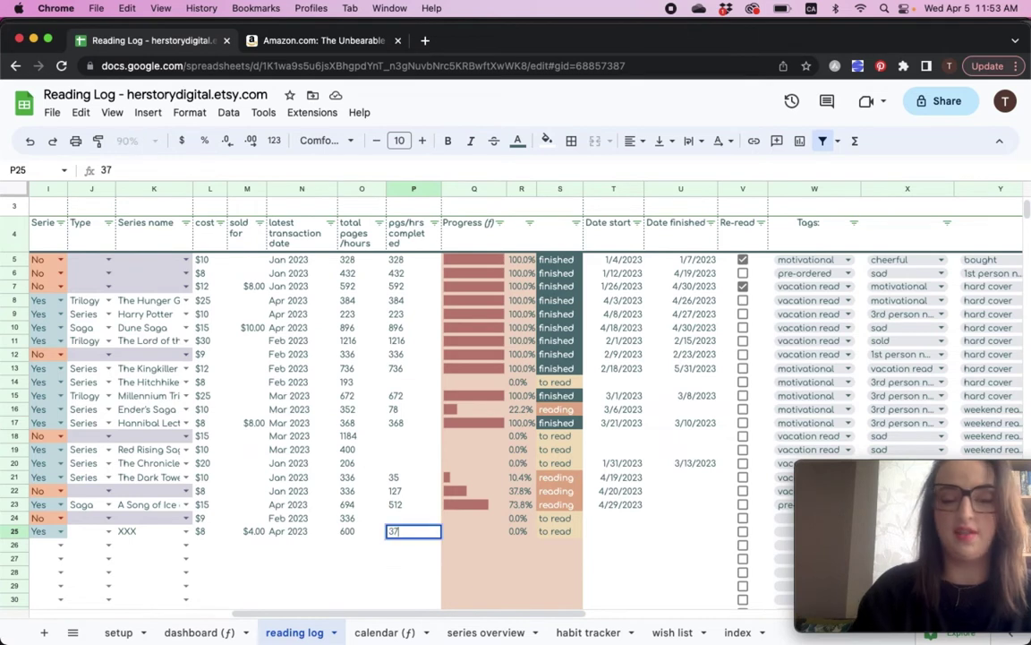
{"action": "key", "text": "Return"}
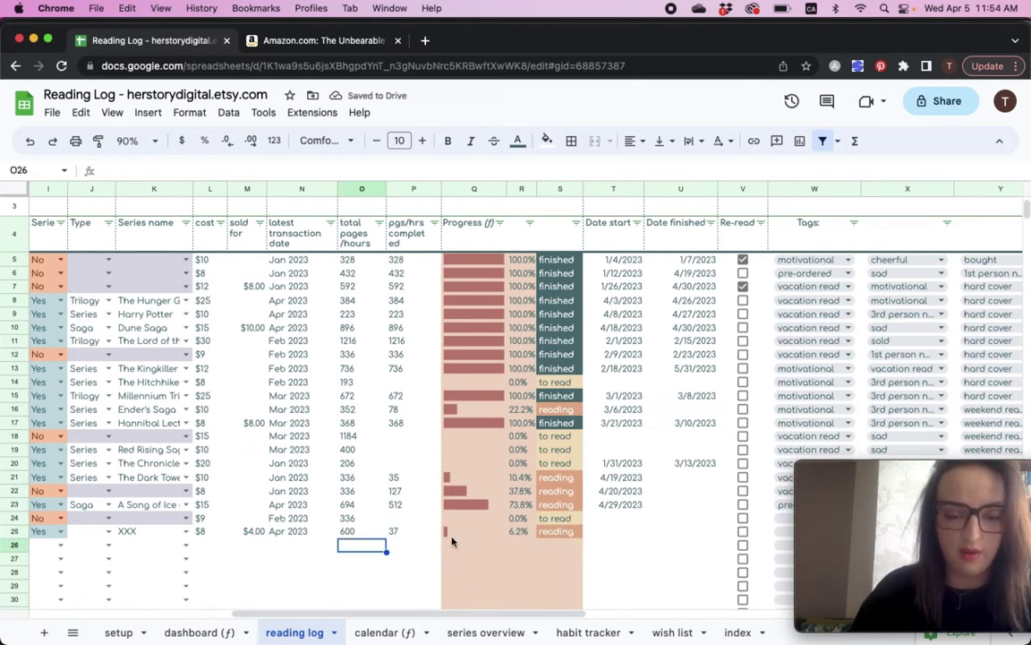
Set row 25's start date to 4/5/2023 and its finish date to 4/14/2023.
{"action": "left_click_drag", "start_coordinate": [403, 613], "coordinate": [428, 616]}
{"action": "scroll", "coordinate": [662, 351], "scroll_direction": "up", "scroll_amount": 5}
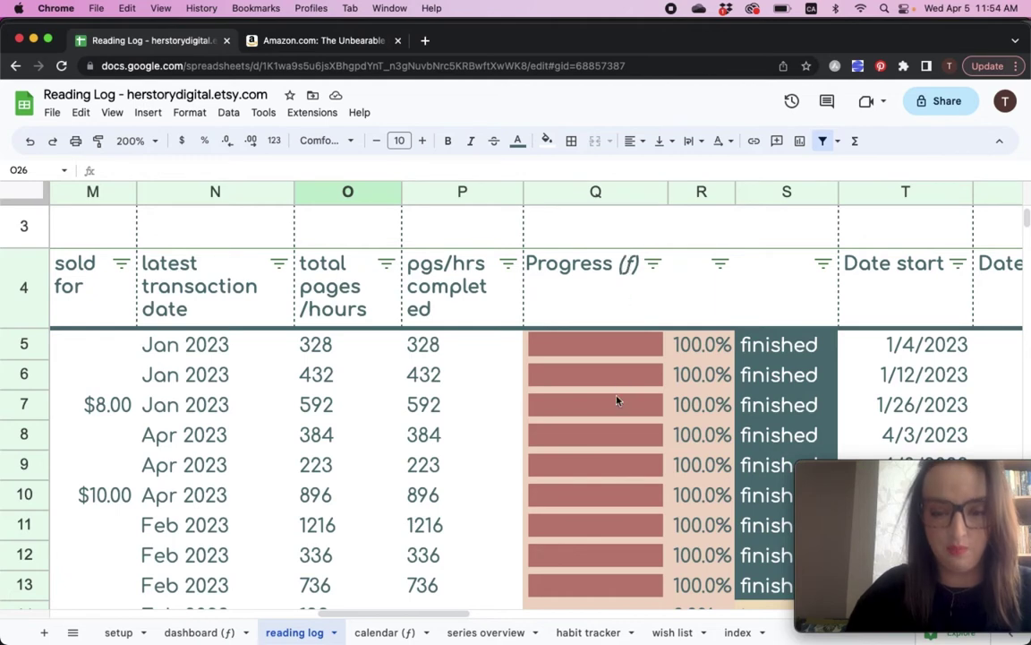
{"action": "scroll", "coordinate": [617, 529], "scroll_direction": "down", "scroll_amount": 2}
{"action": "scroll", "coordinate": [617, 528], "scroll_direction": "down", "scroll_amount": 1}
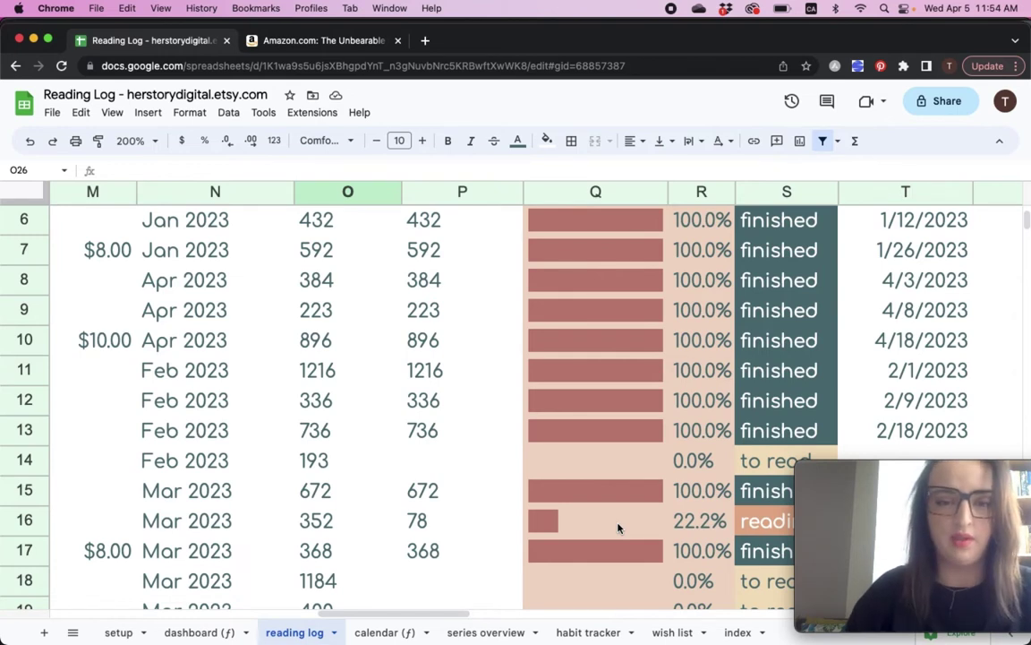
{"action": "scroll", "coordinate": [367, 295], "scroll_direction": "down", "scroll_amount": 3}
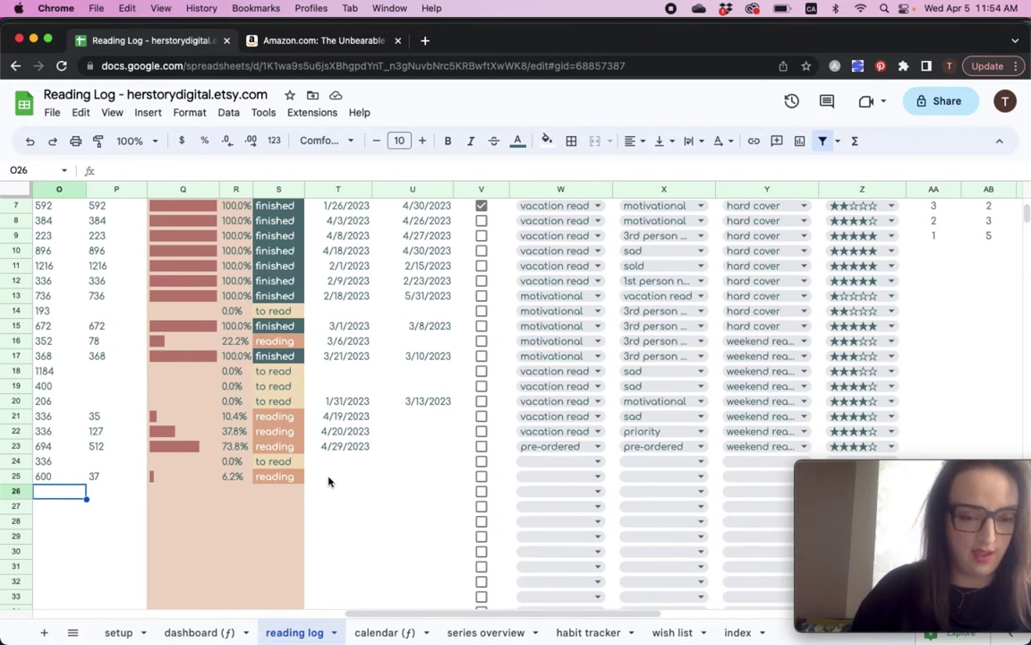
{"action": "left_click", "coordinate": [329, 477]}
{"action": "double_click", "coordinate": [329, 477]}
{"action": "left_click", "coordinate": [340, 548]}
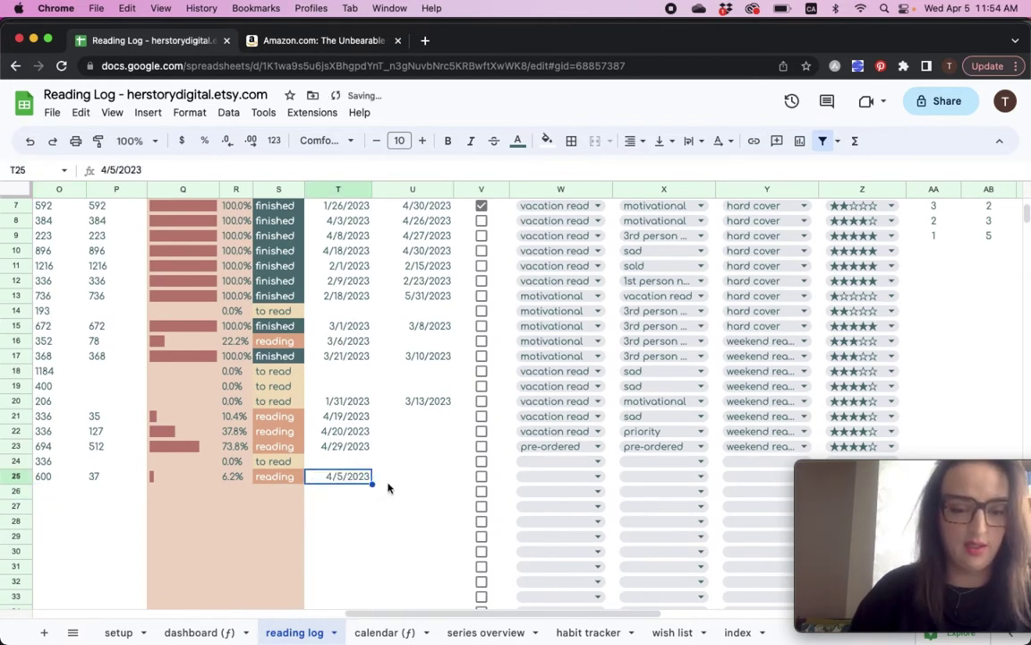
{"action": "double_click", "coordinate": [404, 480]}
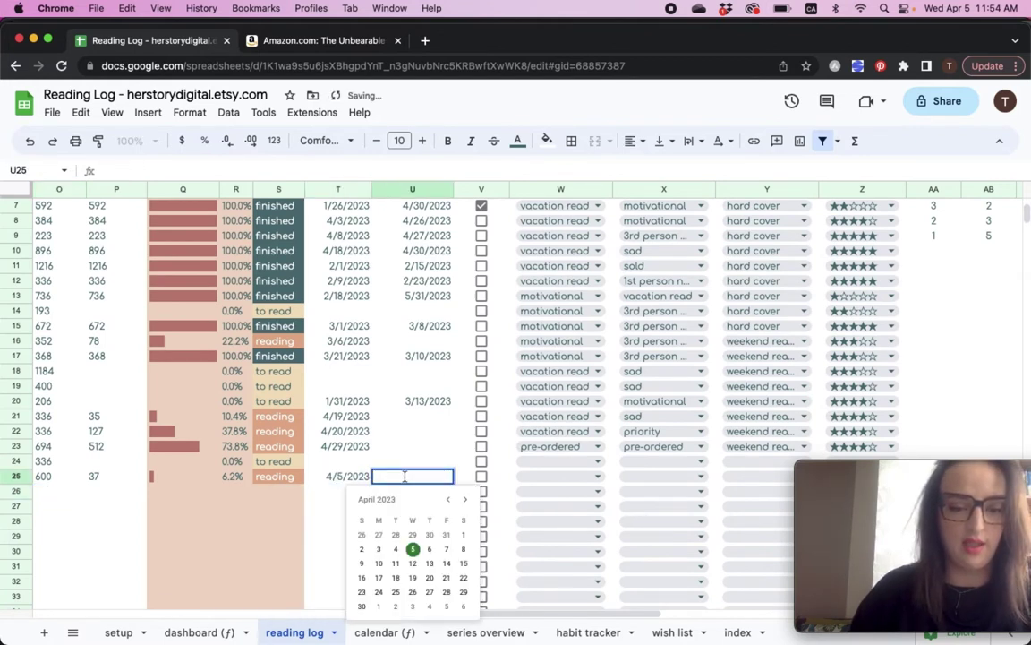
{"action": "left_click", "coordinate": [447, 564]}
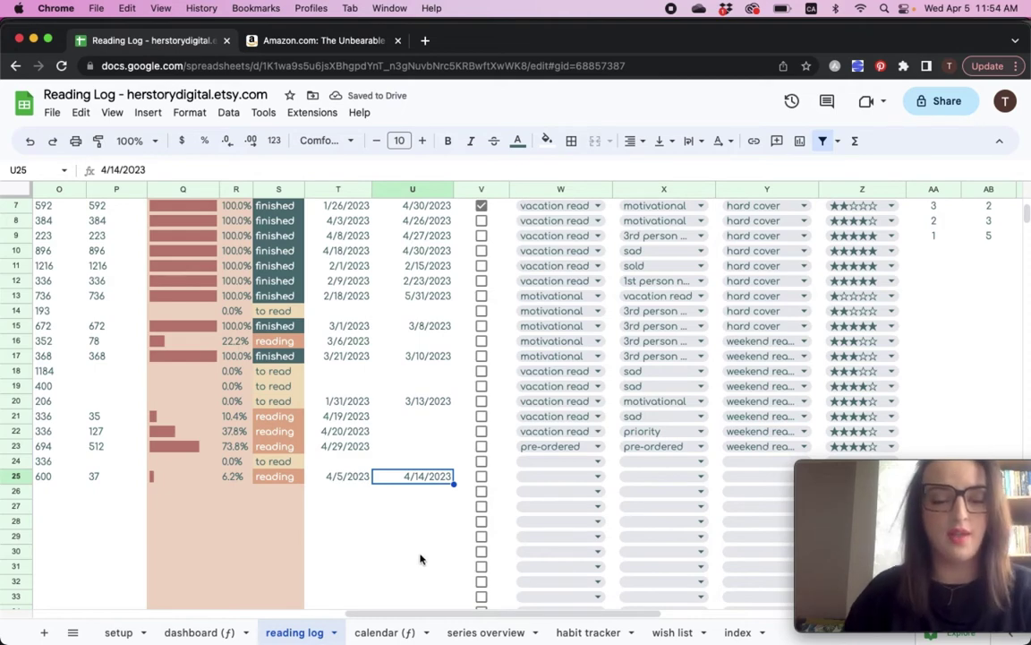
Set the first tag of the row 25 entry to vacation read.
{"action": "left_click_drag", "start_coordinate": [409, 616], "coordinate": [486, 617]}
{"action": "scroll", "coordinate": [444, 519], "scroll_direction": "up", "scroll_amount": 3}
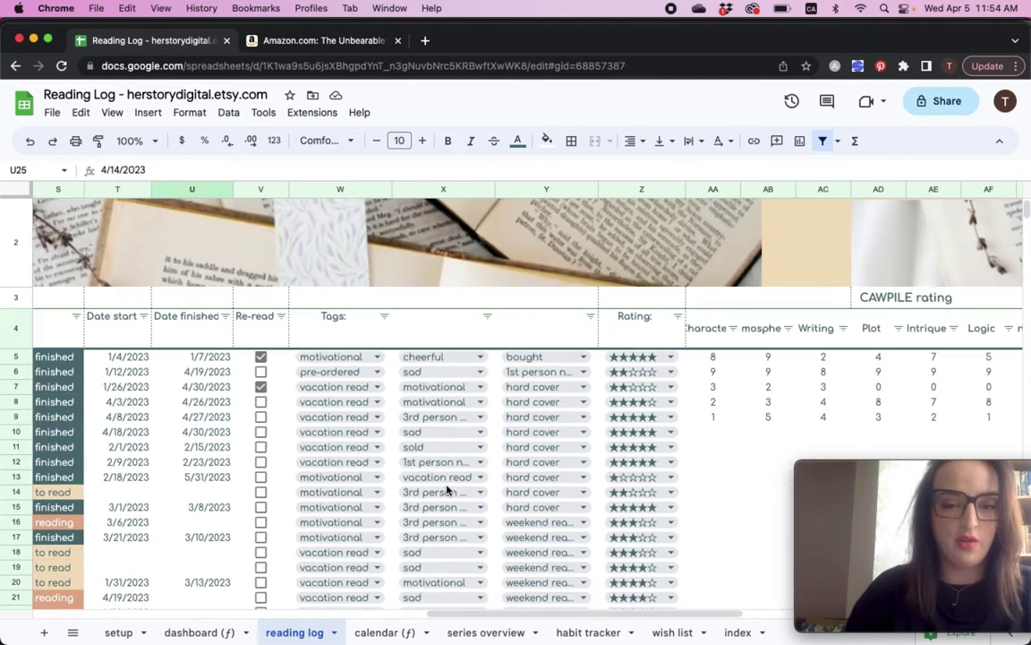
{"action": "scroll", "coordinate": [448, 491], "scroll_direction": "down", "scroll_amount": 2}
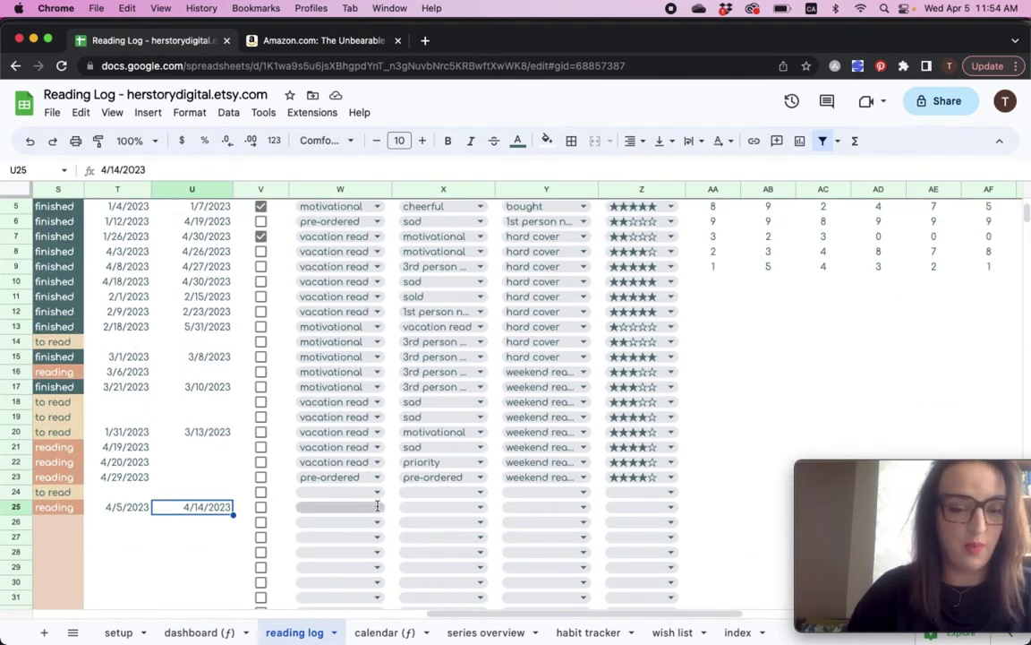
{"action": "left_click", "coordinate": [377, 507]}
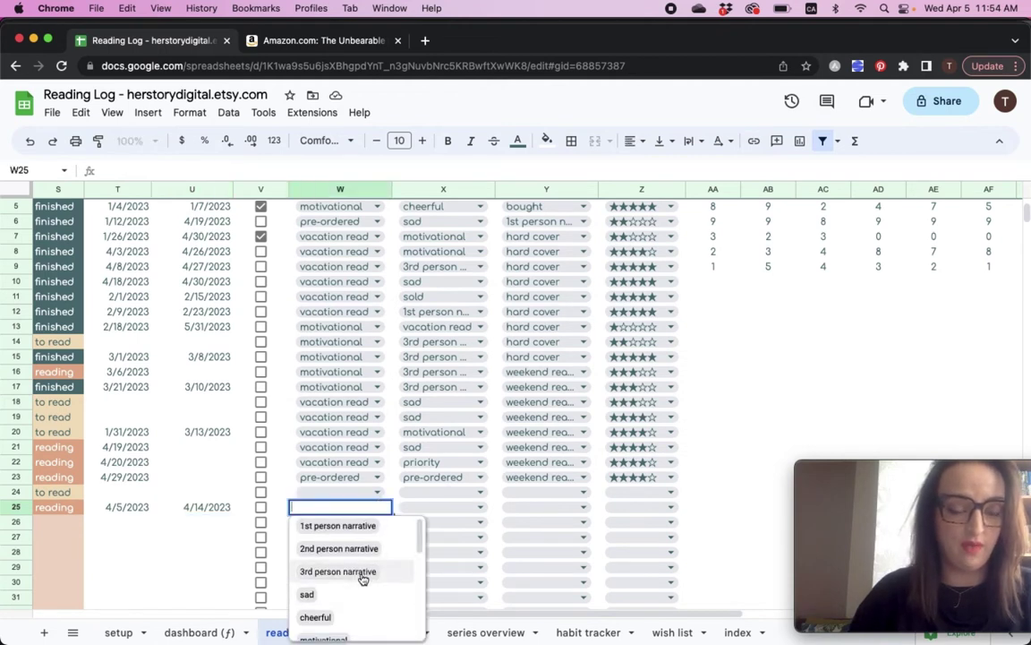
{"action": "scroll", "coordinate": [361, 580], "scroll_direction": "down", "scroll_amount": 3}
{"action": "left_click", "coordinate": [339, 557]}
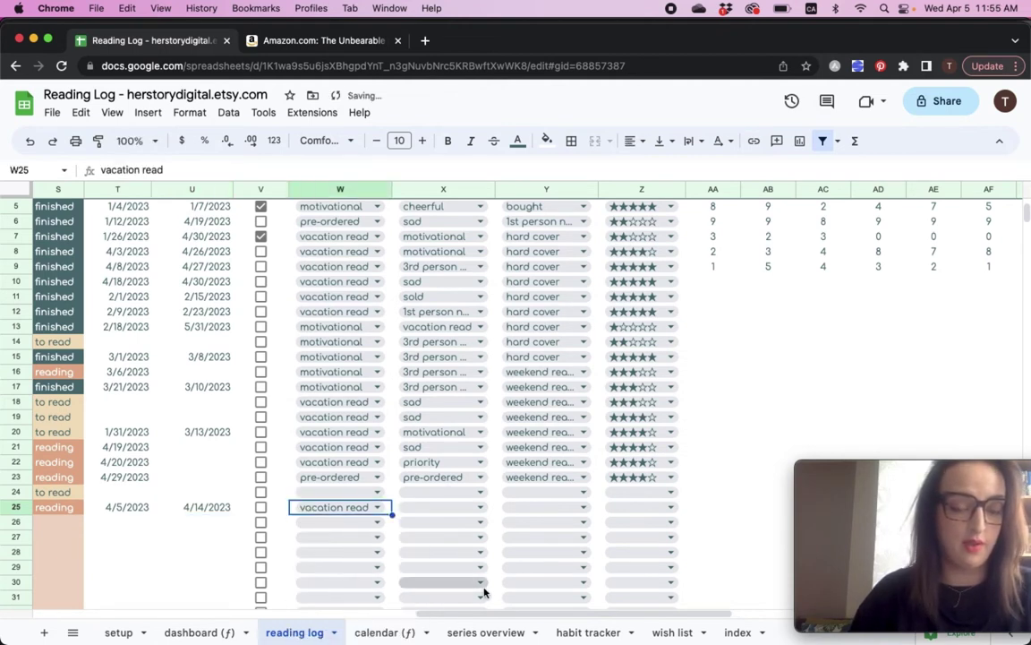
Set row 25's second tag to new author and its third tag to priority.
{"action": "left_click", "coordinate": [402, 506]}
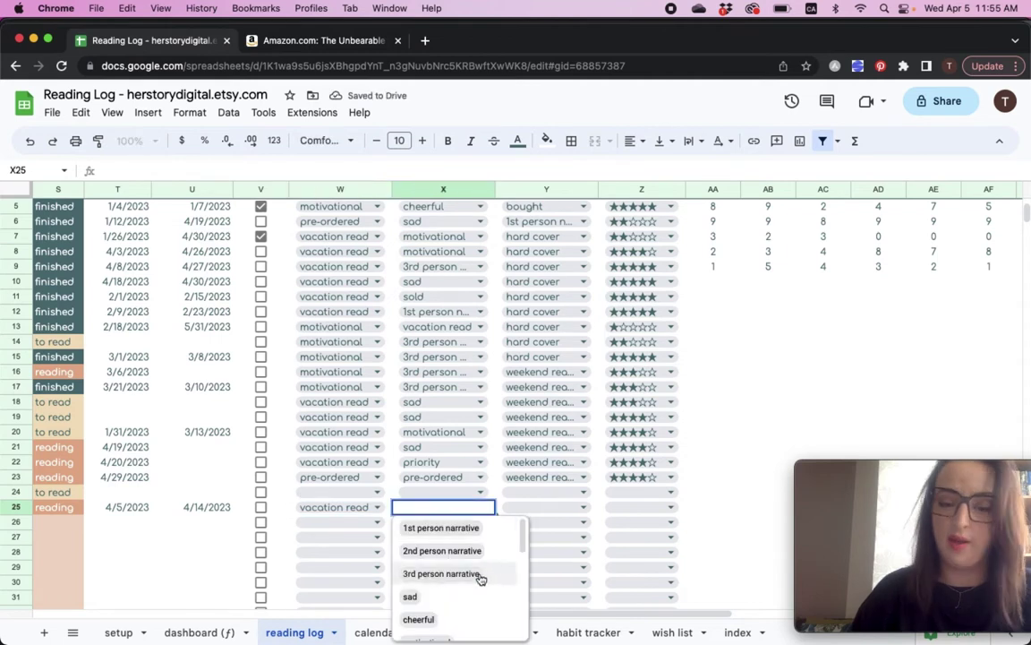
{"action": "scroll", "coordinate": [480, 573], "scroll_direction": "down", "scroll_amount": 3}
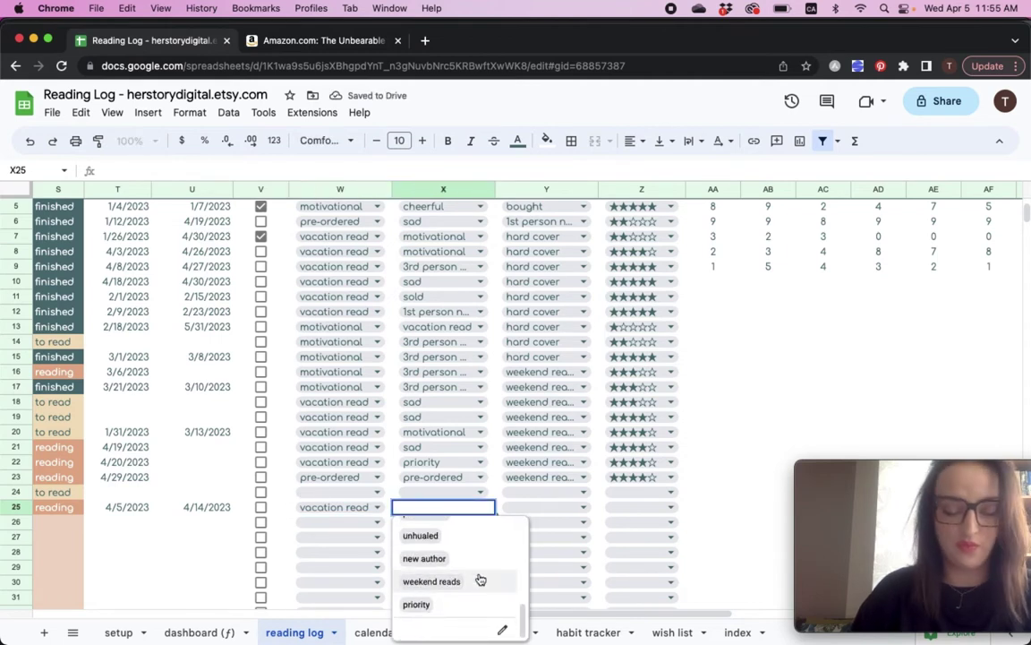
{"action": "left_click", "coordinate": [451, 559]}
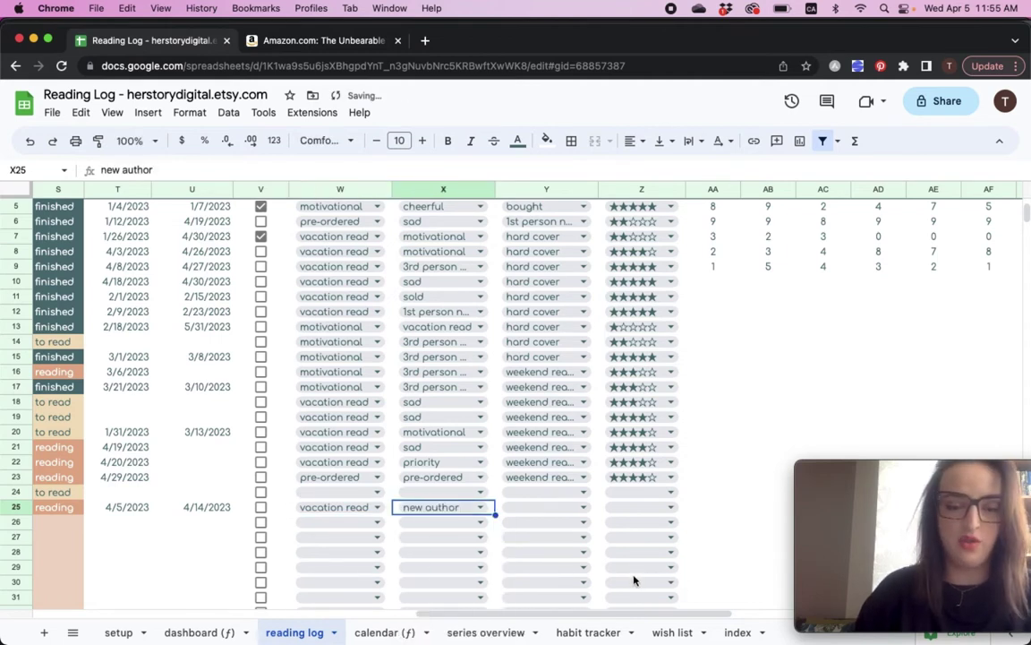
{"action": "left_click", "coordinate": [584, 508]}
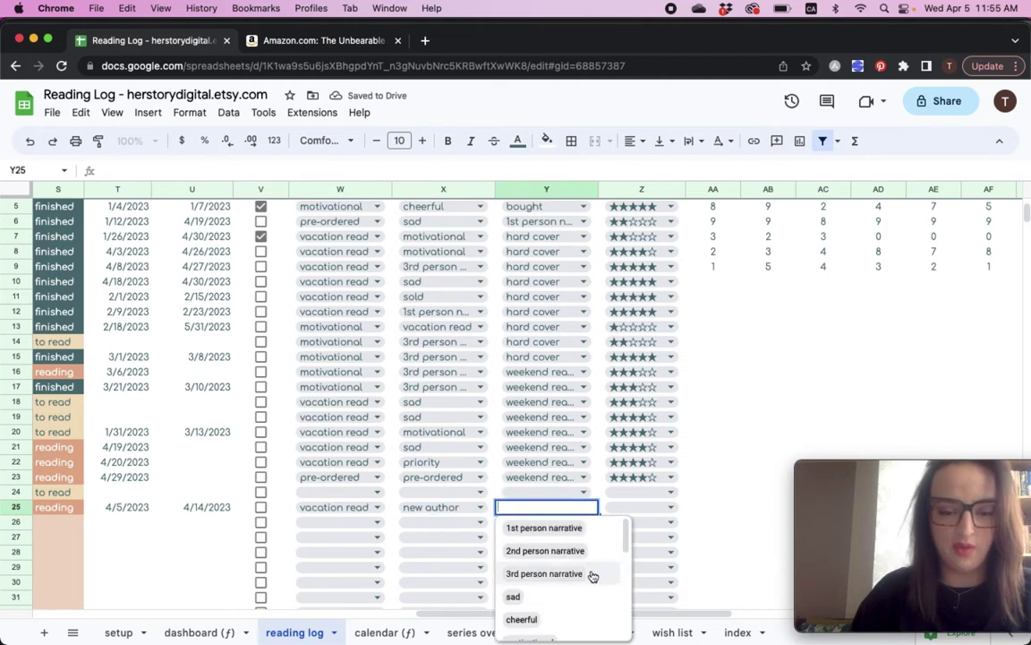
{"action": "scroll", "coordinate": [592, 574], "scroll_direction": "down", "scroll_amount": 5}
{"action": "left_click", "coordinate": [528, 604]}
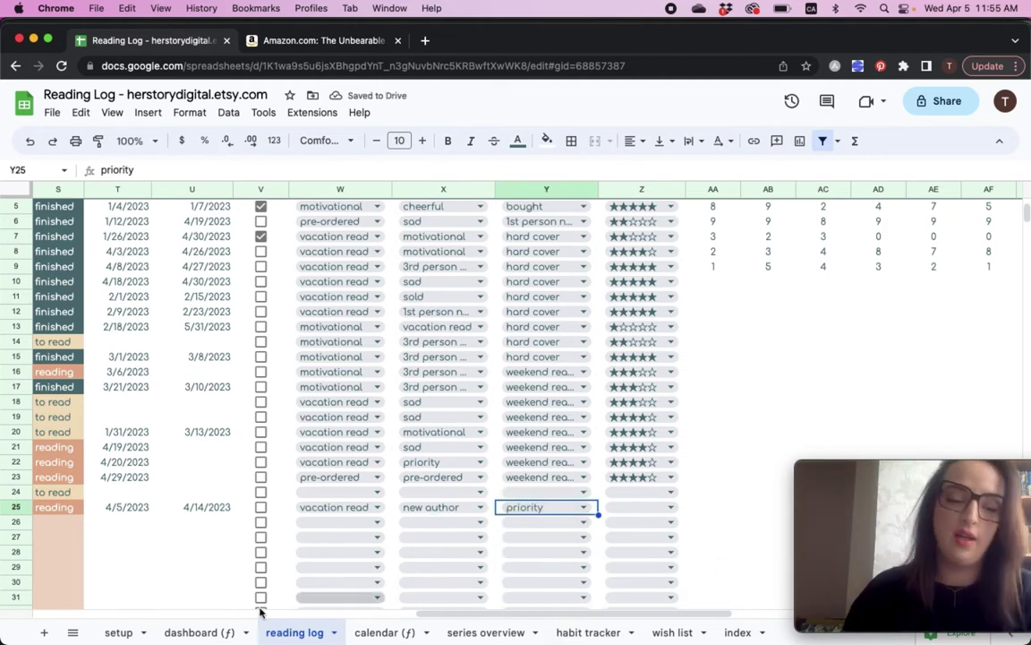
Look at the Tags list in the setup sheet and its first free cell, and return to the reading log.
{"action": "left_click", "coordinate": [120, 632]}
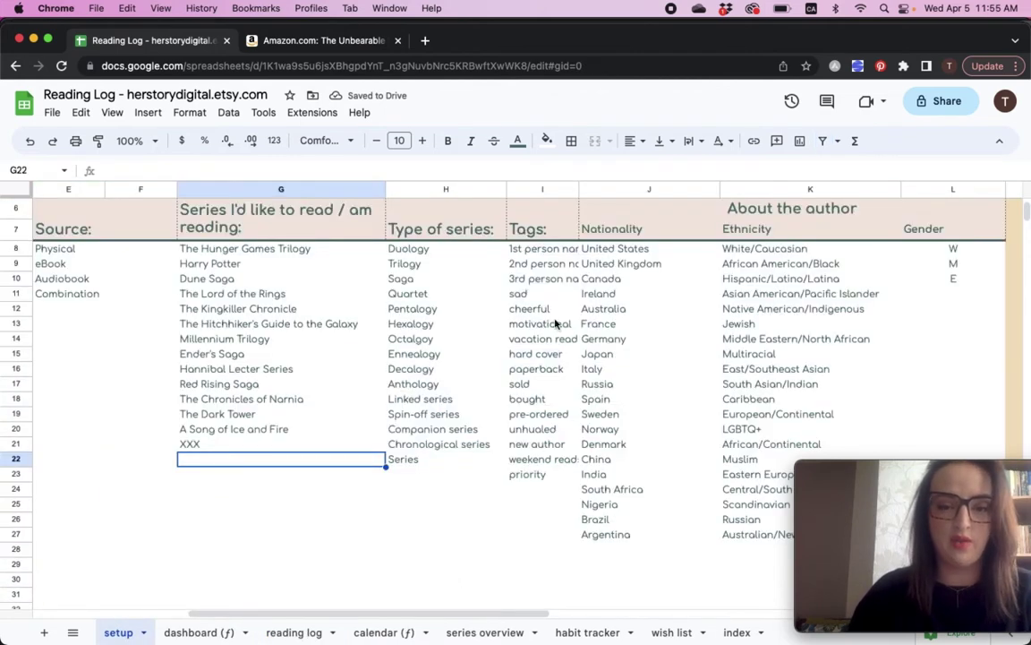
{"action": "left_click", "coordinate": [537, 489]}
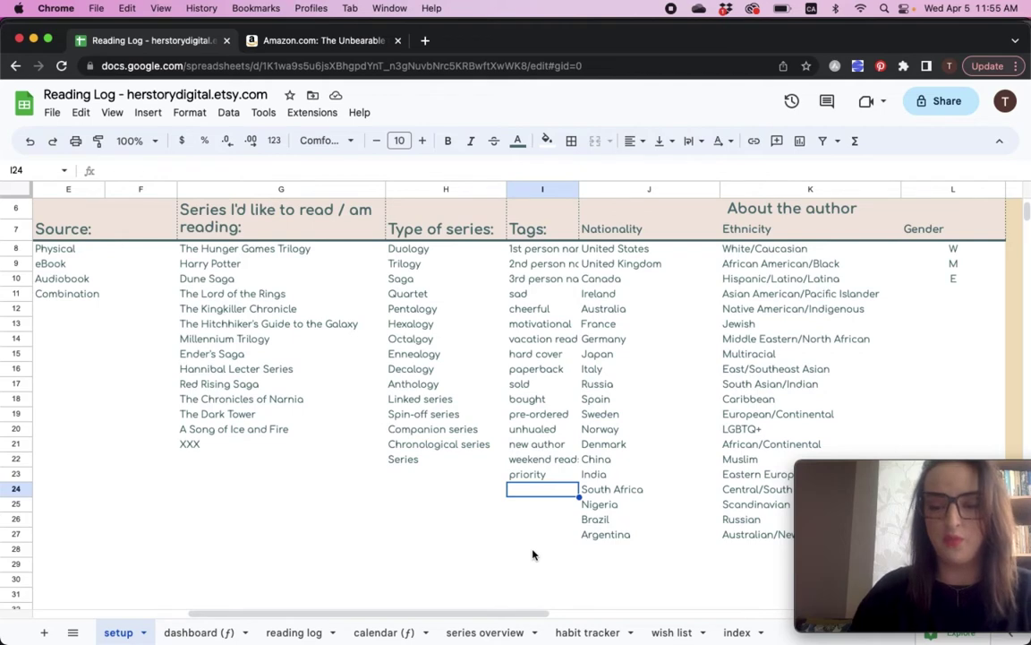
{"action": "left_click", "coordinate": [288, 632]}
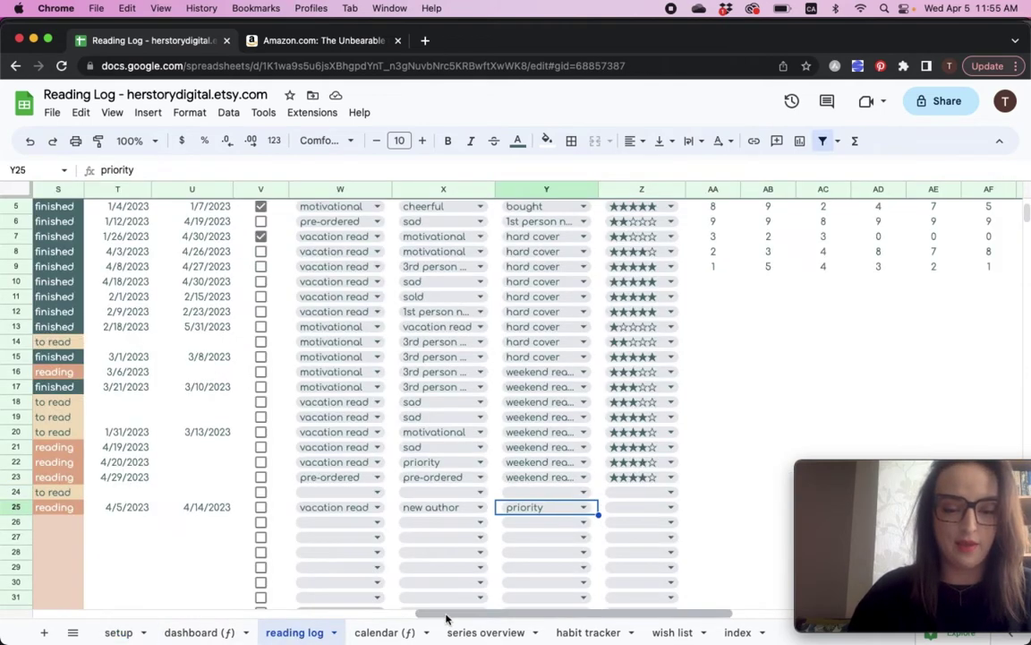
View the star rating options for row 25 and close the list without choosing one.
{"action": "left_click_drag", "start_coordinate": [447, 617], "coordinate": [488, 610]}
{"action": "scroll", "coordinate": [530, 327], "scroll_direction": "up", "scroll_amount": 3}
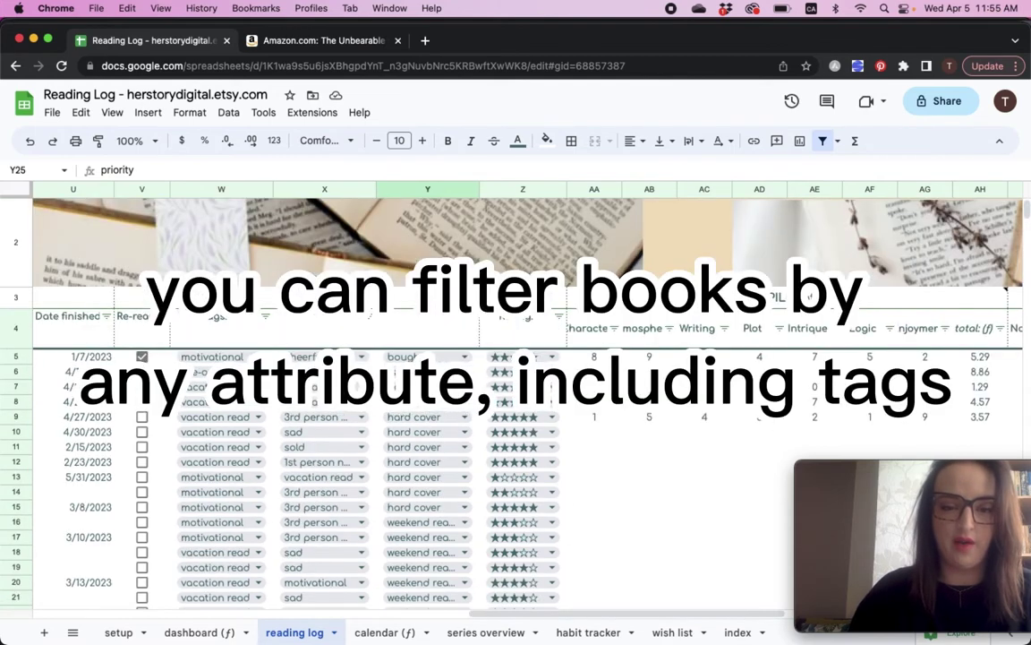
{"action": "scroll", "coordinate": [529, 358], "scroll_direction": "down", "scroll_amount": 2}
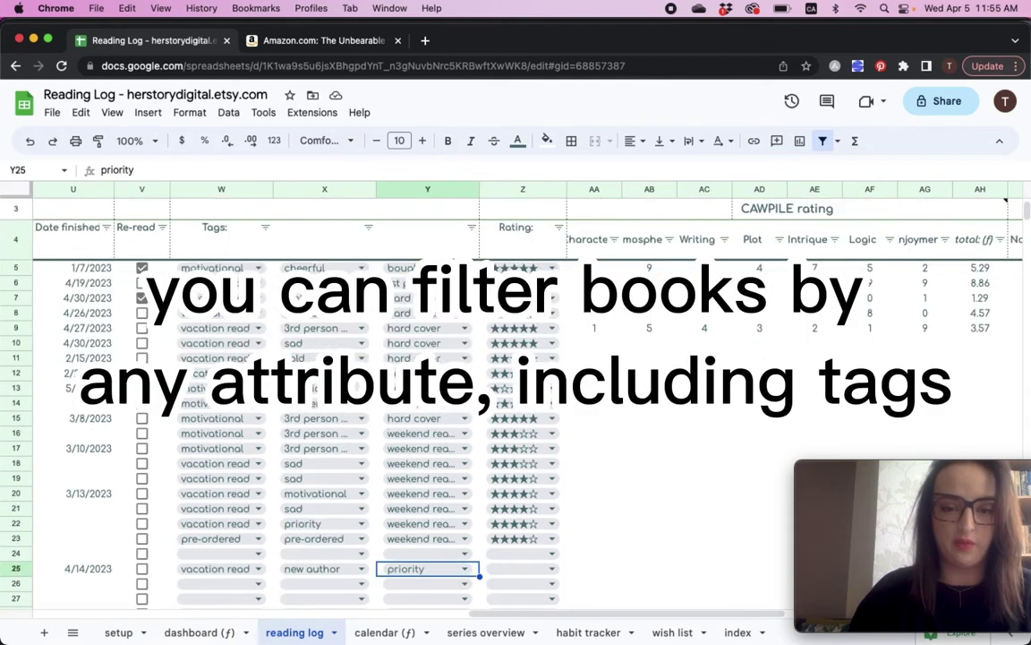
{"action": "left_click", "coordinate": [552, 568]}
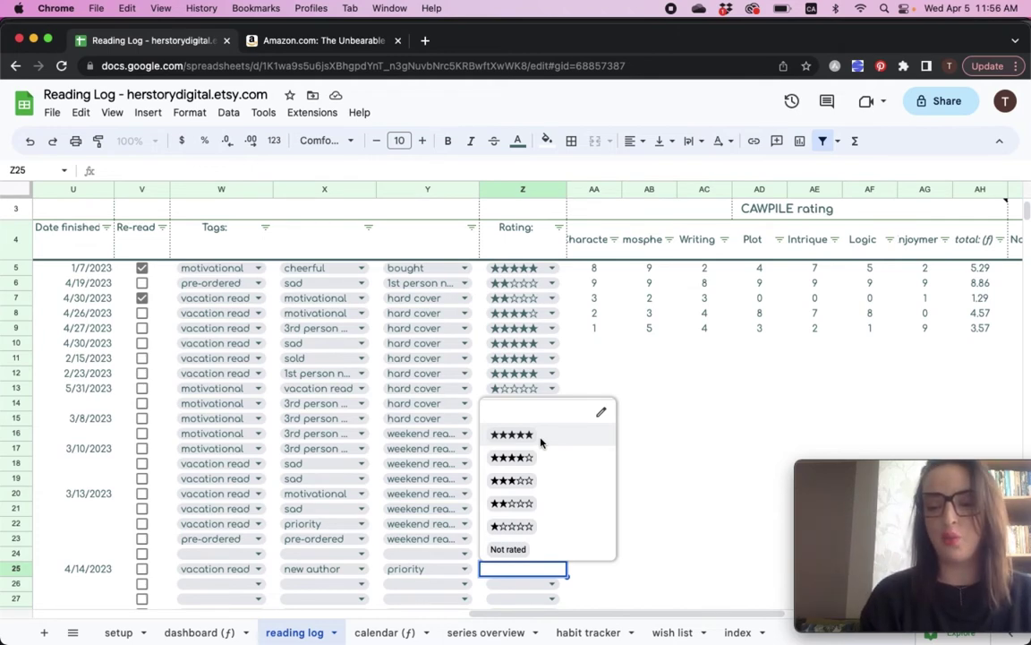
{"action": "left_click", "coordinate": [704, 555]}
Widen the Character column of the CAWPILE rating so that its header fits.
{"action": "scroll", "coordinate": [512, 416], "scroll_direction": "right", "scroll_amount": 3}
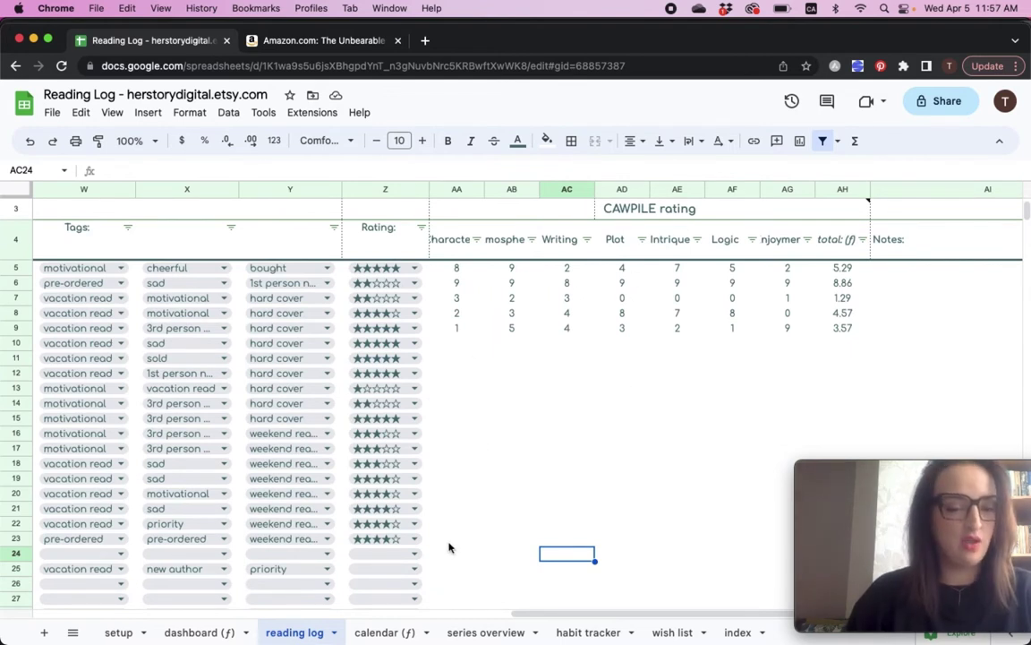
{"action": "left_click", "coordinate": [470, 572]}
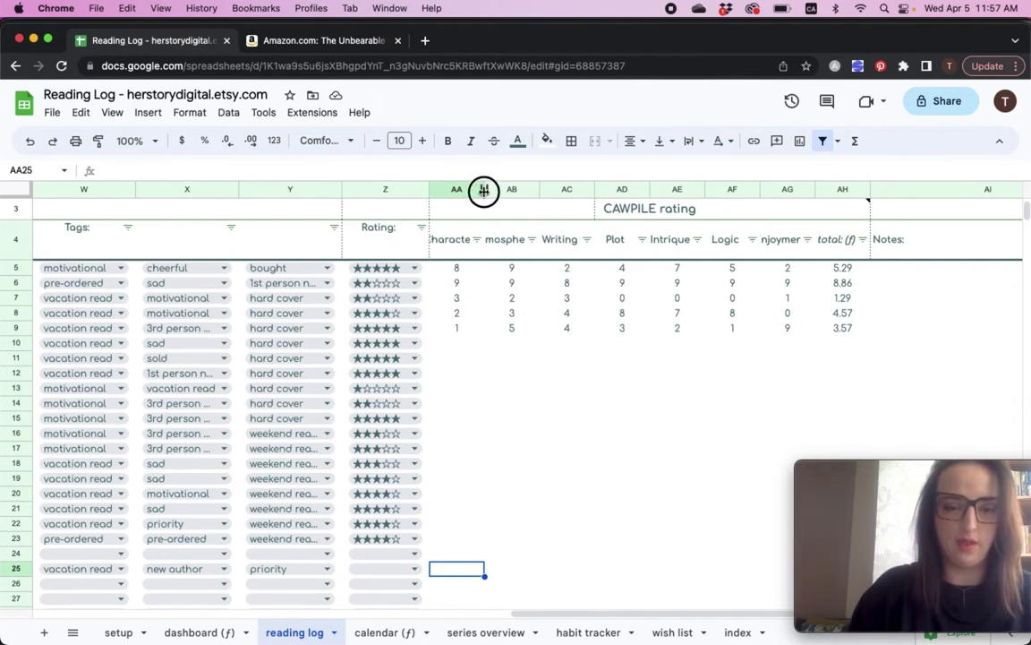
{"action": "left_click_drag", "start_coordinate": [484, 190], "coordinate": [496, 189]}
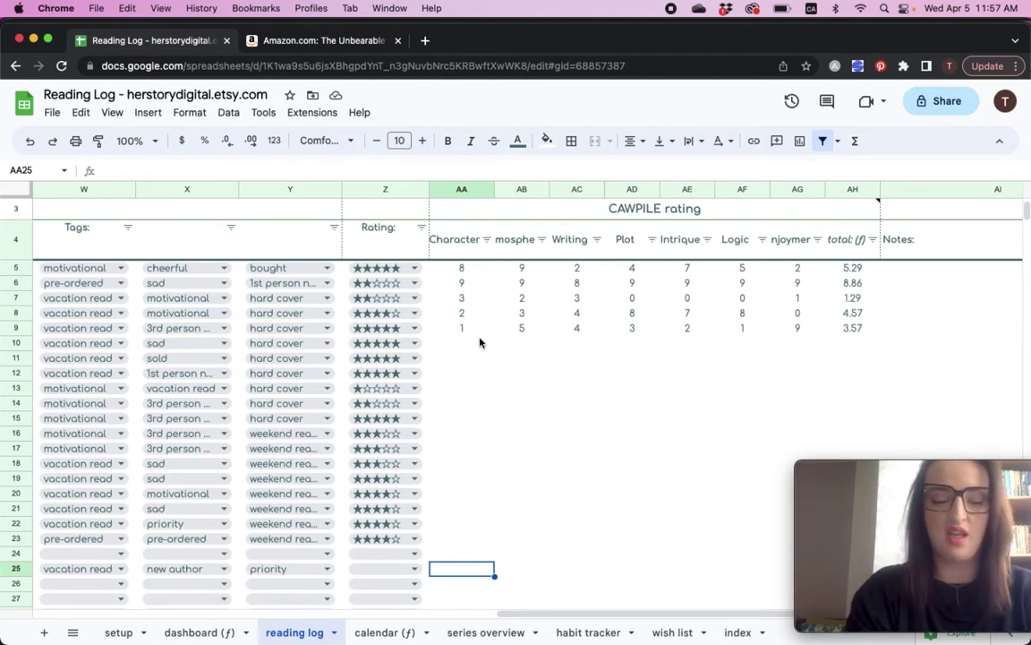
Enter row 25's CAWPILE scores as 8 for characters, 7 for atmosphere, 5 for writing and 9 for plot, and inspect the total formula.
{"action": "type", "text": "8"}
{"action": "key", "text": "Tab"}
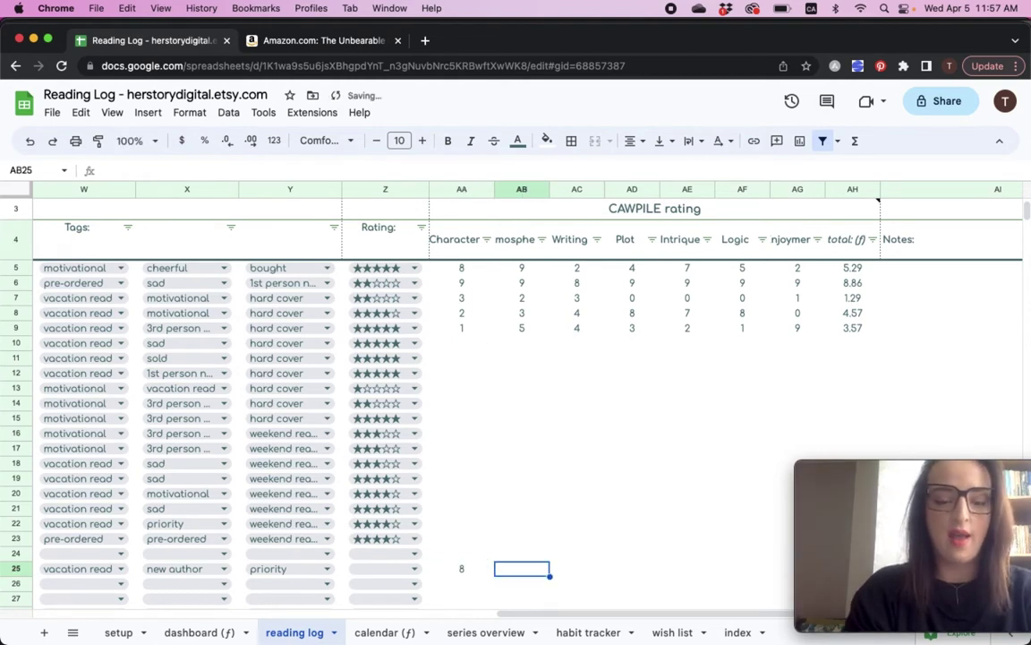
{"action": "type", "text": "7"}
{"action": "key", "text": "Tab"}
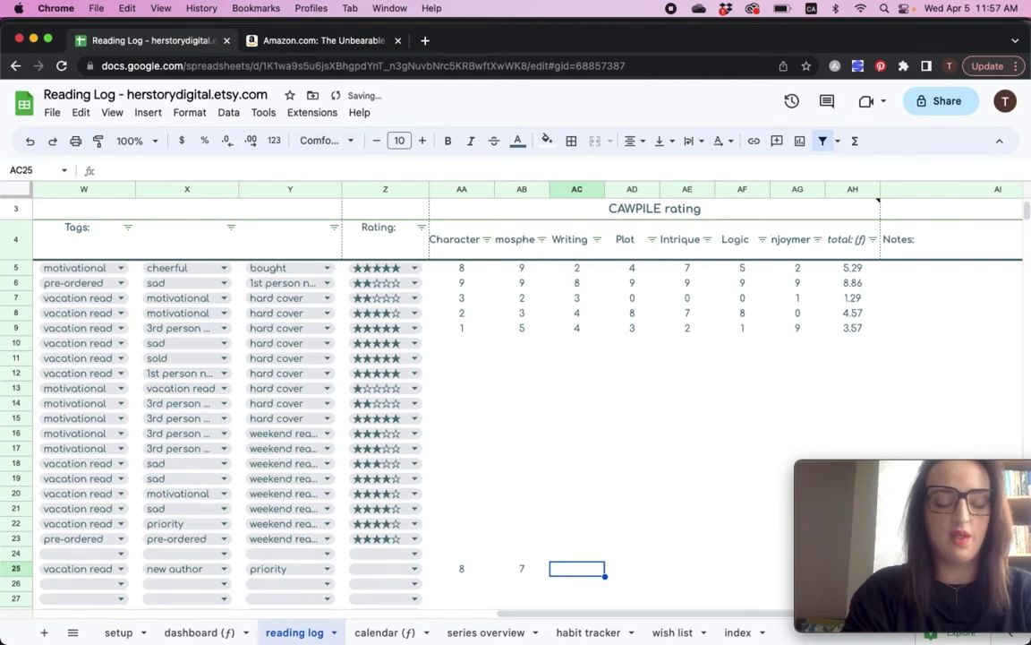
{"action": "type", "text": "5"}
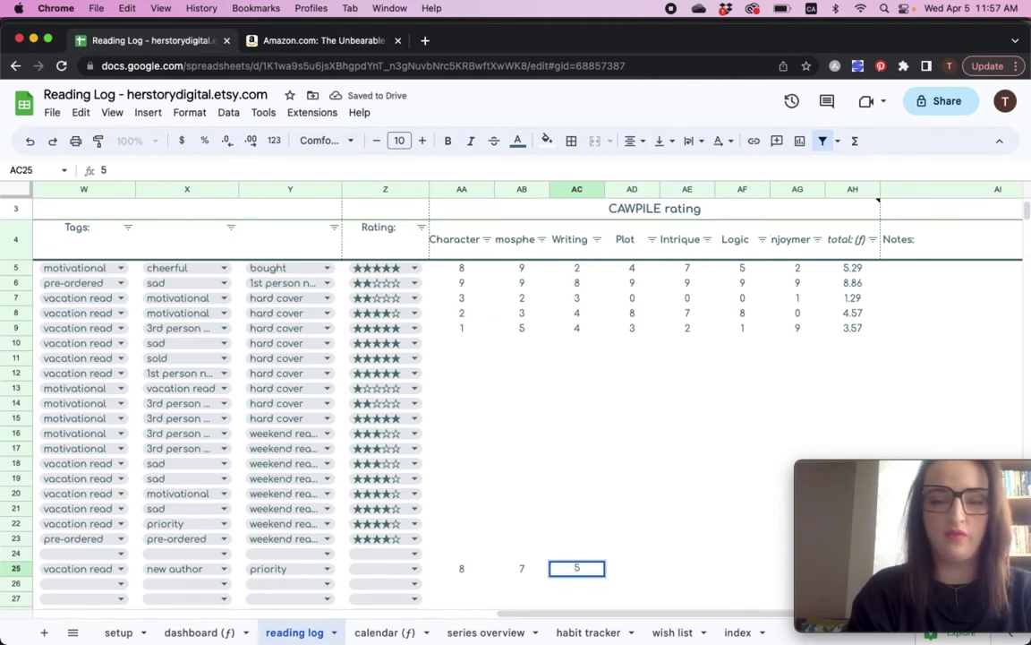
{"action": "key", "text": "Tab"}
{"action": "type", "text": "9"}
{"action": "key", "text": "Tab"}
{"action": "key", "text": "Tab"}
{"action": "key", "text": "Tab"}
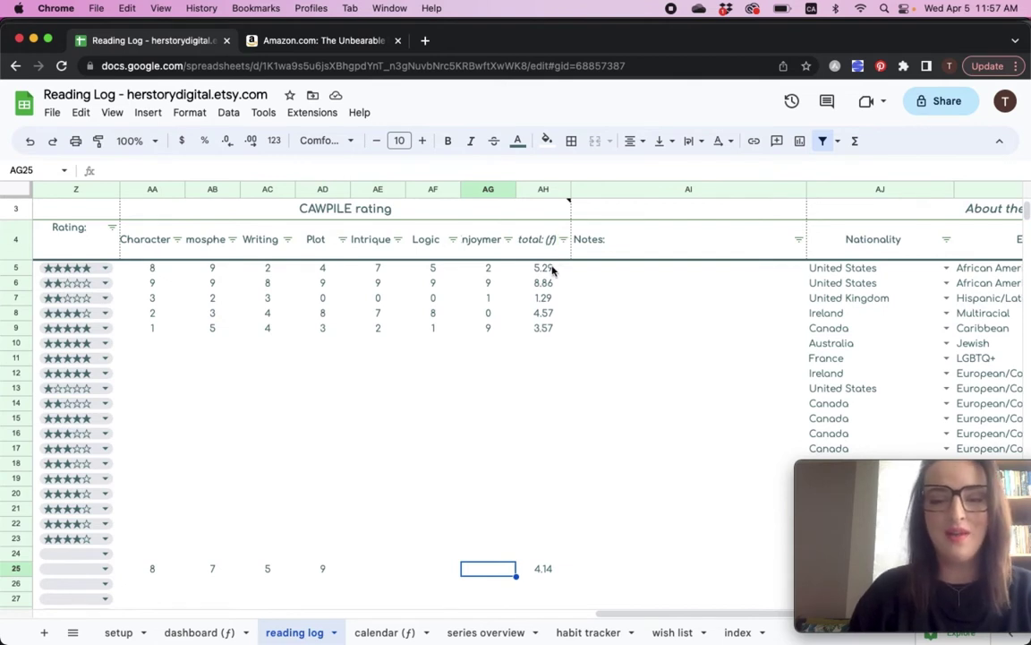
{"action": "left_click", "coordinate": [551, 570]}
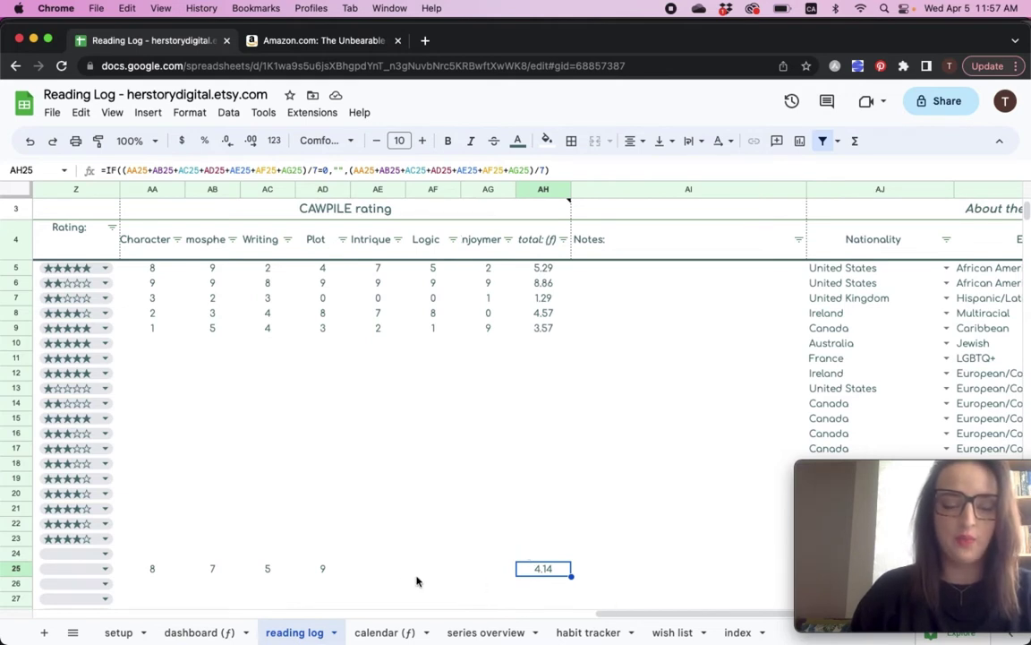
Try to find a Czech nationality option for row 25 in the About the author section.
{"action": "left_click", "coordinate": [621, 614]}
{"action": "left_click_drag", "start_coordinate": [620, 614], "coordinate": [737, 617]}
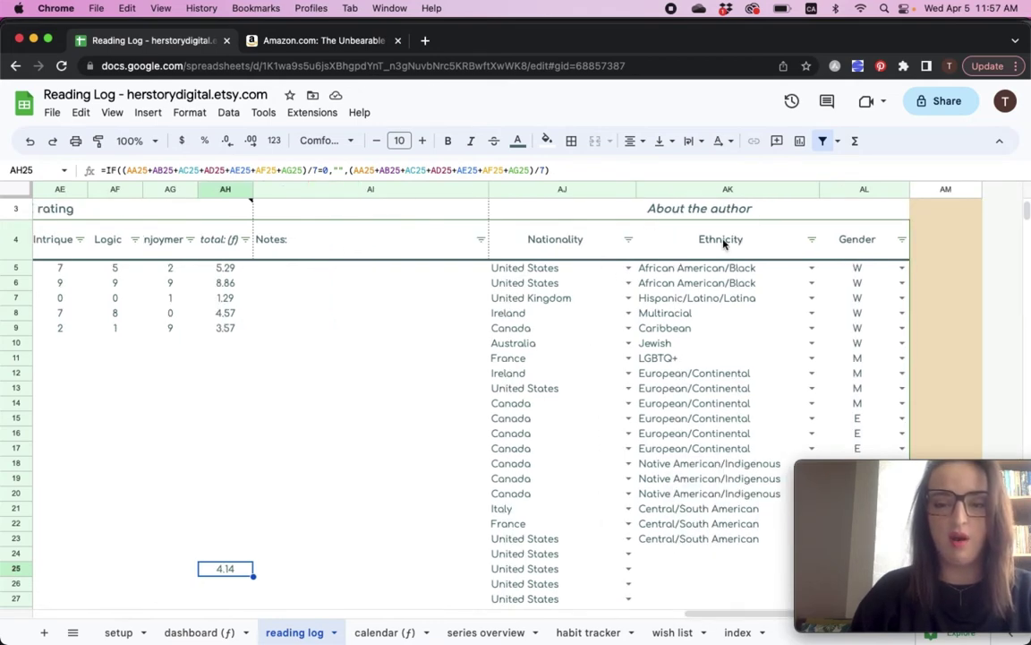
{"action": "scroll", "coordinate": [593, 432], "scroll_direction": "down", "scroll_amount": 3}
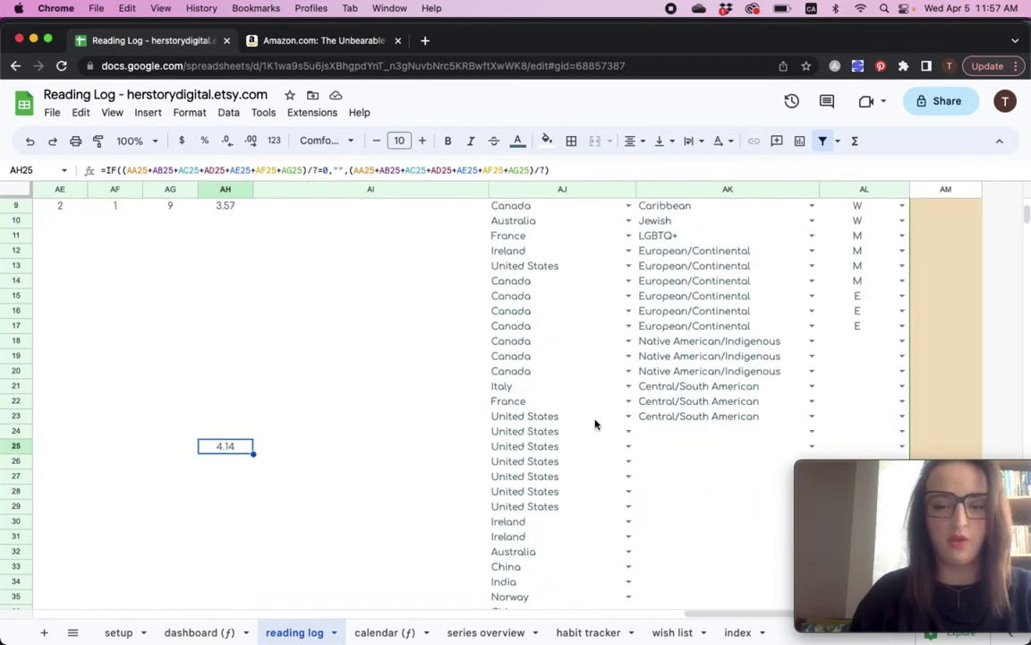
{"action": "scroll", "coordinate": [596, 424], "scroll_direction": "down", "scroll_amount": 3}
{"action": "scroll", "coordinate": [595, 424], "scroll_direction": "up", "scroll_amount": 5}
{"action": "scroll", "coordinate": [595, 425], "scroll_direction": "down", "scroll_amount": 2}
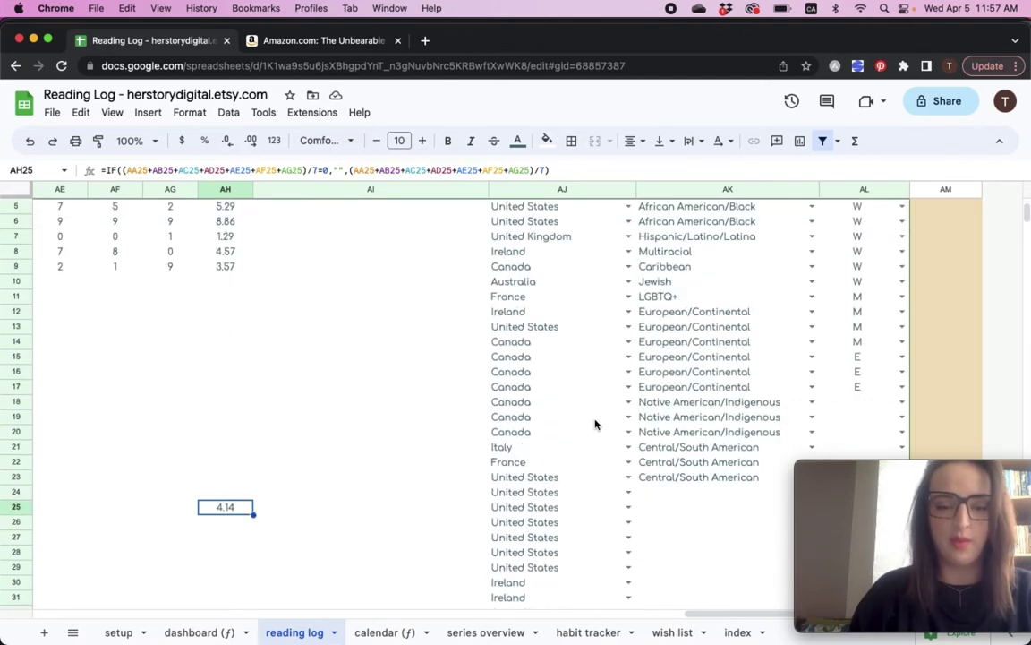
{"action": "left_click", "coordinate": [627, 507]}
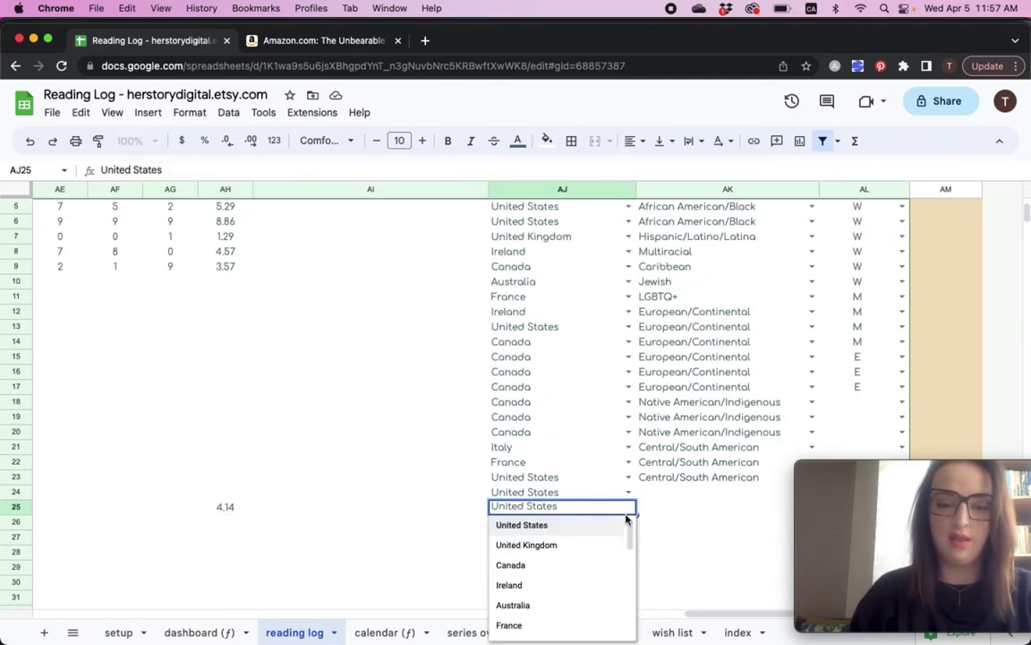
{"action": "type", "text": "cz"}
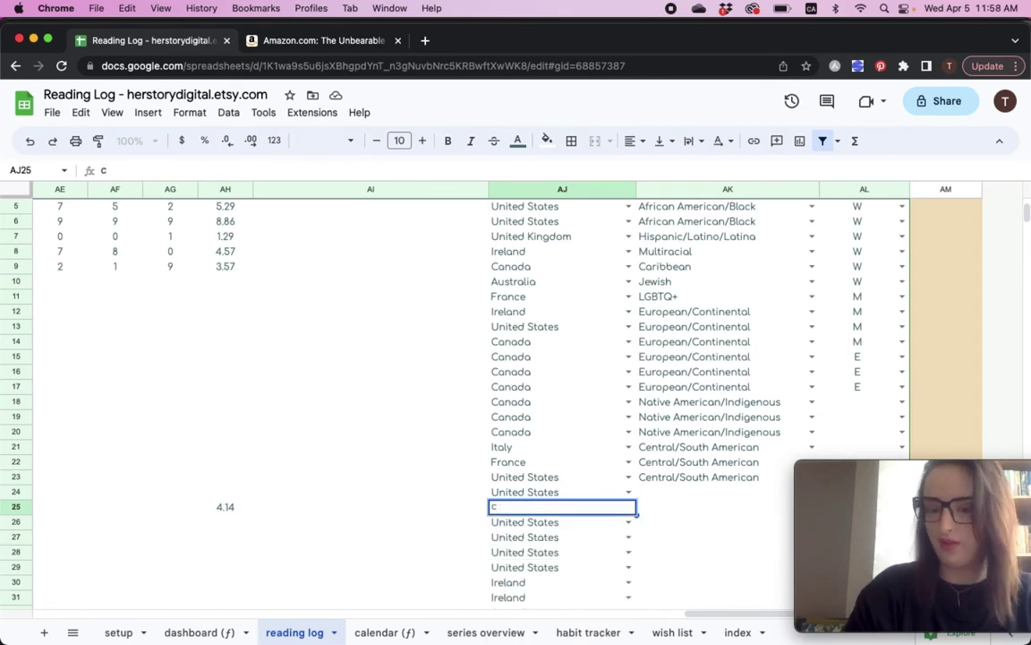
{"action": "key", "text": "BackSpace"}
{"action": "key", "text": "BackSpace"}
Add Czech Republic at the end of the Nationality list in the setup sheet.
{"action": "left_click", "coordinate": [118, 632]}
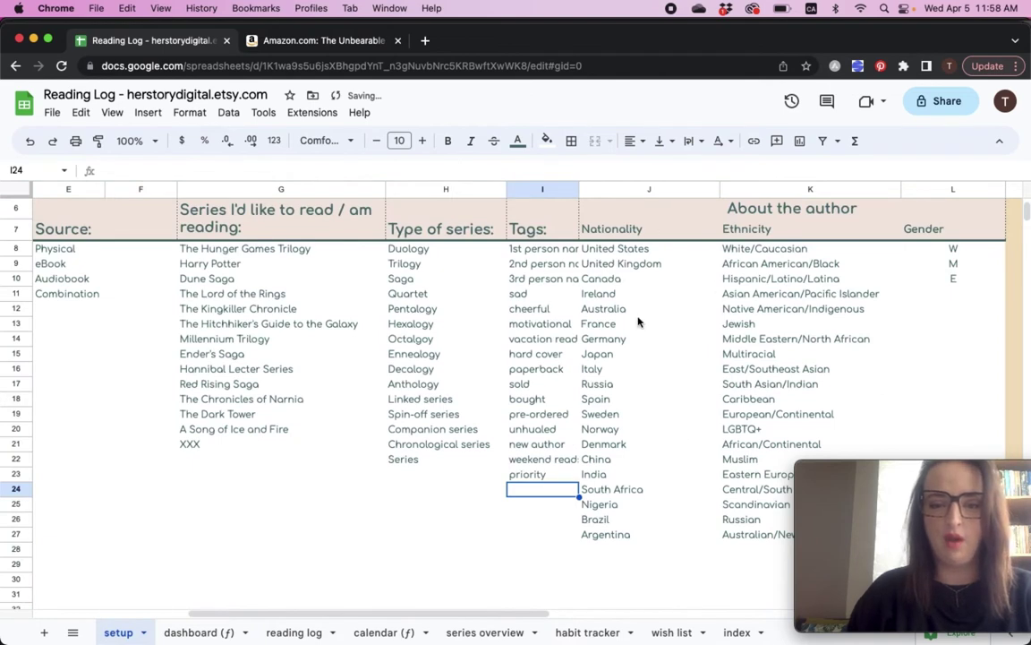
{"action": "left_click", "coordinate": [615, 551]}
{"action": "type", "text": "Czech Repu"}
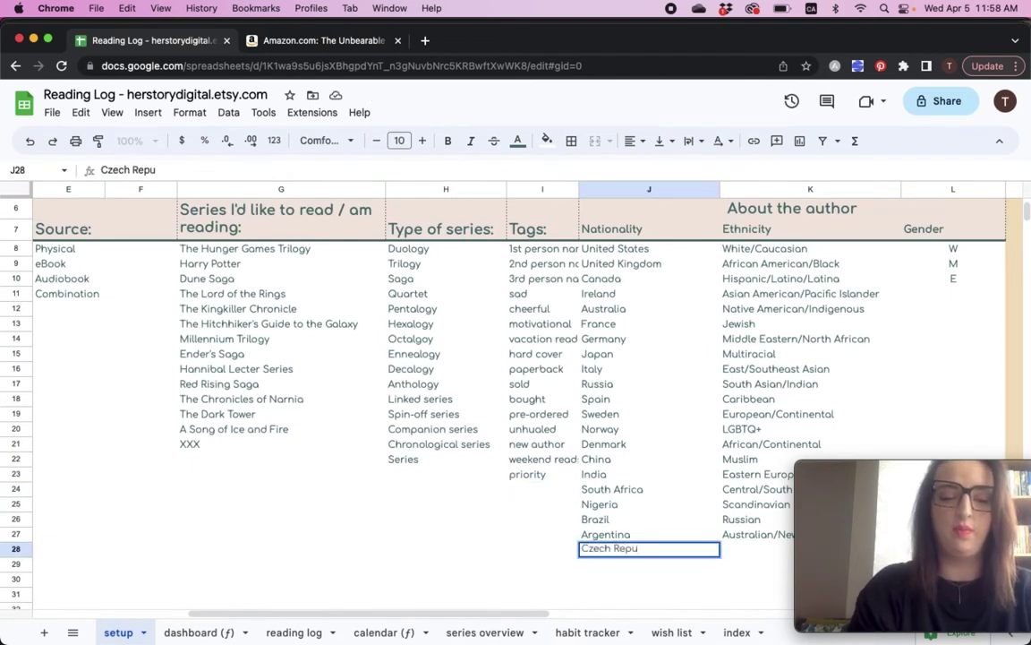
{"action": "type", "text": "blic"}
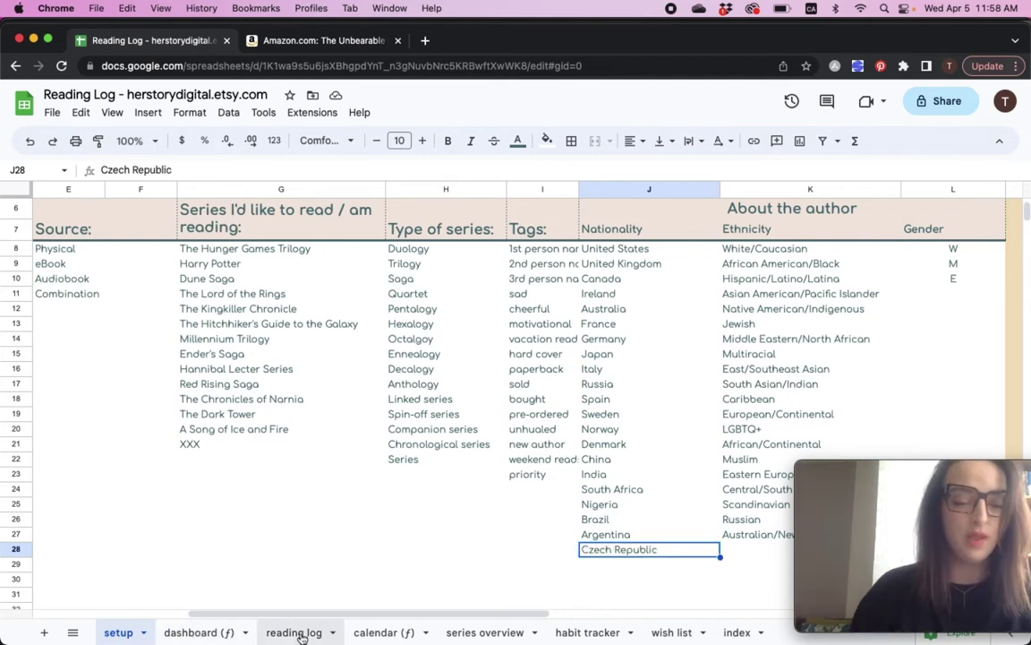
Set the author nationality of row 25 in the reading log to Czech Republic.
{"action": "left_click", "coordinate": [296, 632]}
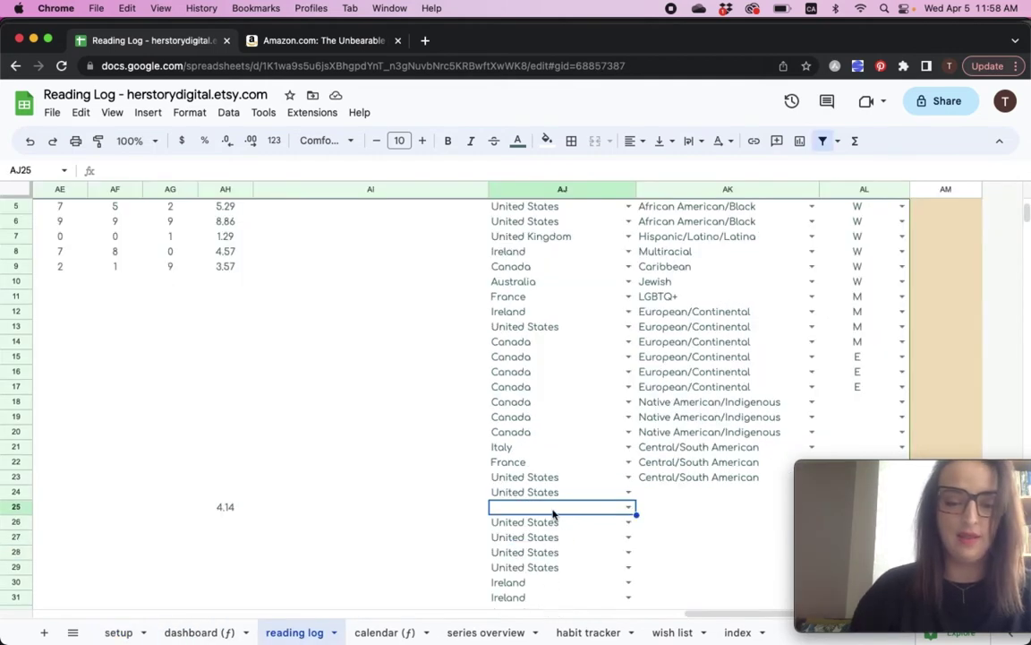
{"action": "type", "text": "czech"}
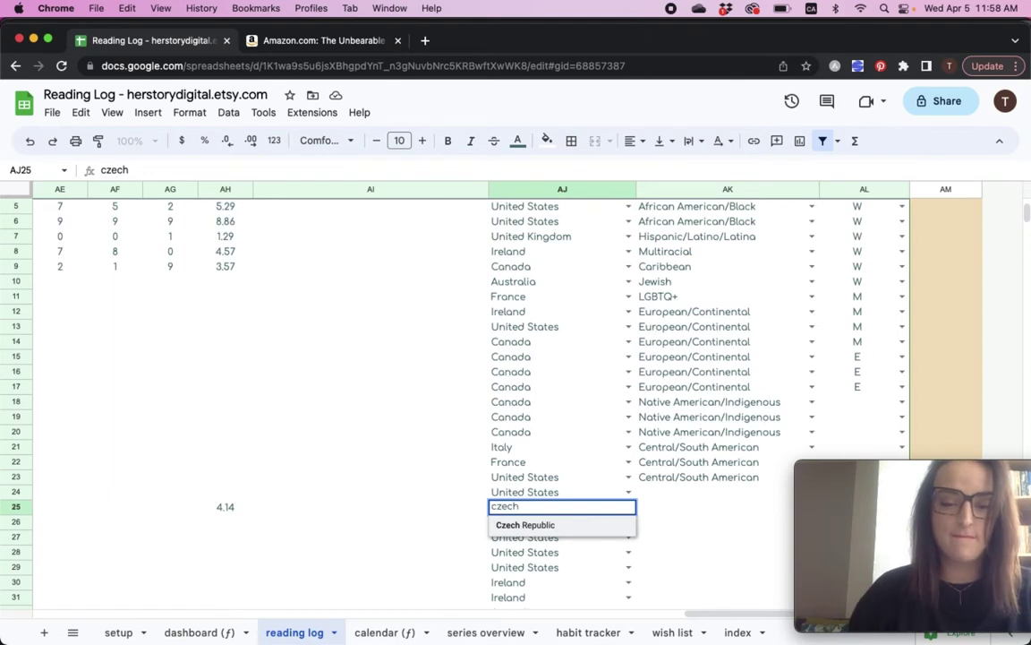
{"action": "left_click", "coordinate": [536, 525]}
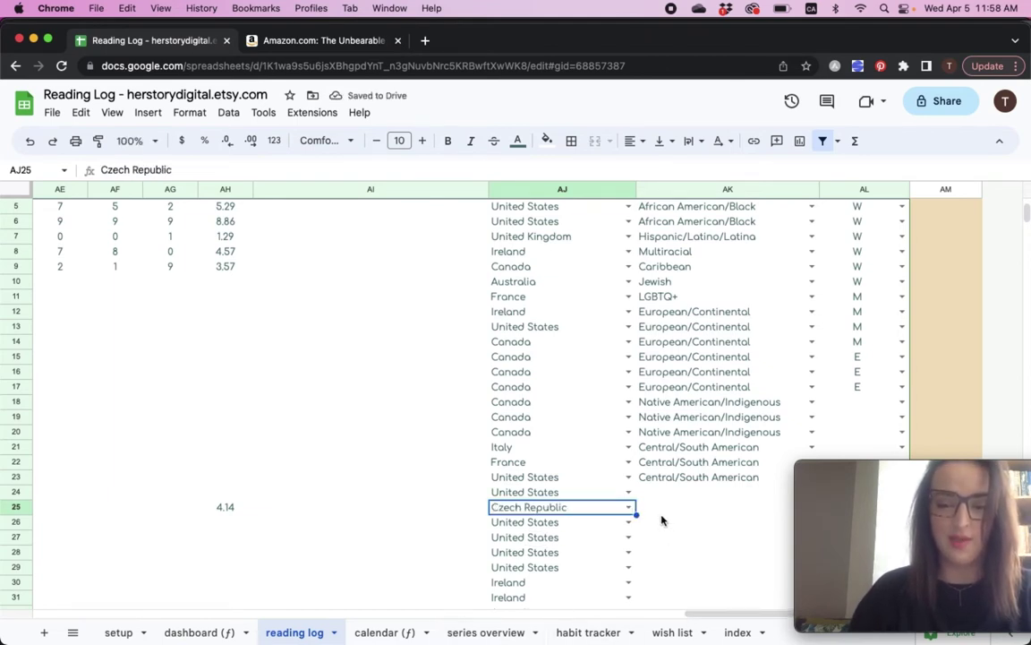
{"action": "left_click", "coordinate": [685, 508]}
{"action": "scroll", "coordinate": [768, 466], "scroll_direction": "up", "scroll_amount": 5}
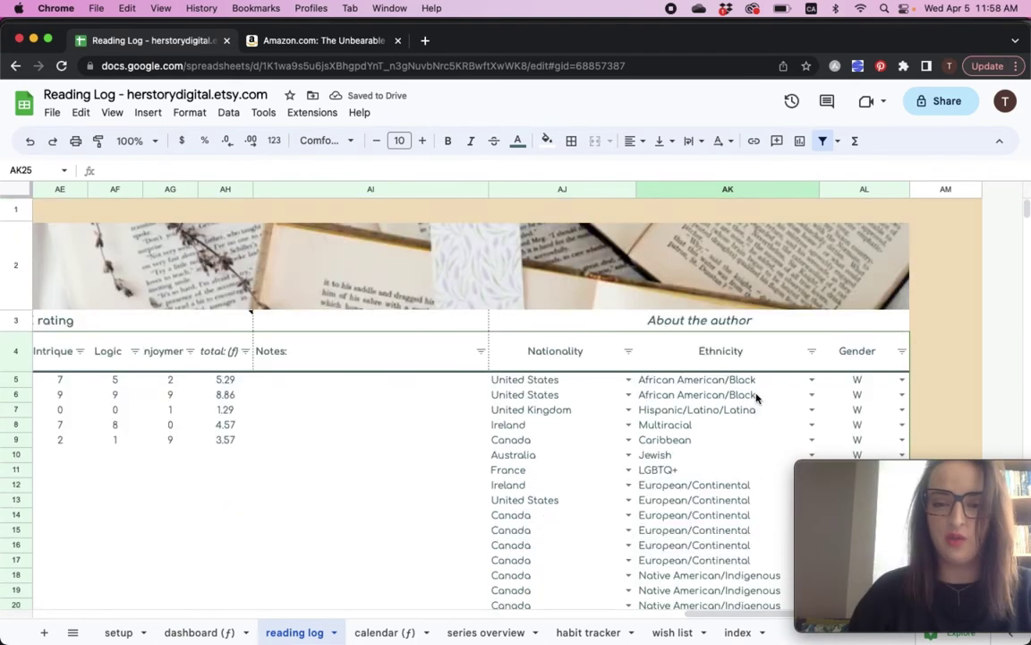
Review the author ethnicity and gender options in the reading log and setup sheets, and the log's series, cost and progress columns.
{"action": "scroll", "coordinate": [843, 388], "scroll_direction": "down", "scroll_amount": 3}
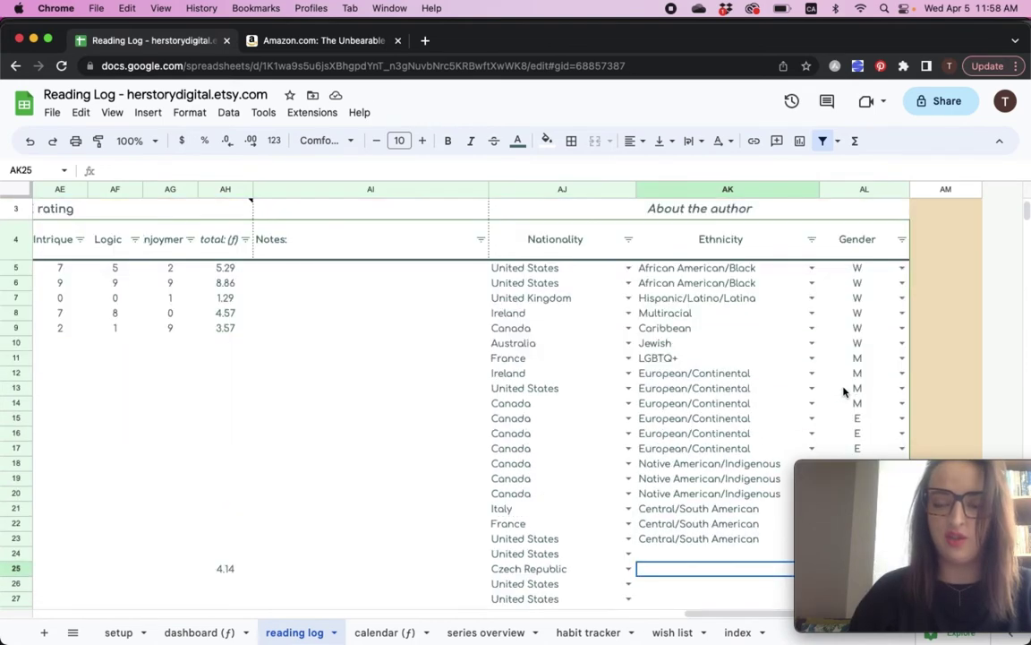
{"action": "left_click", "coordinate": [117, 633]}
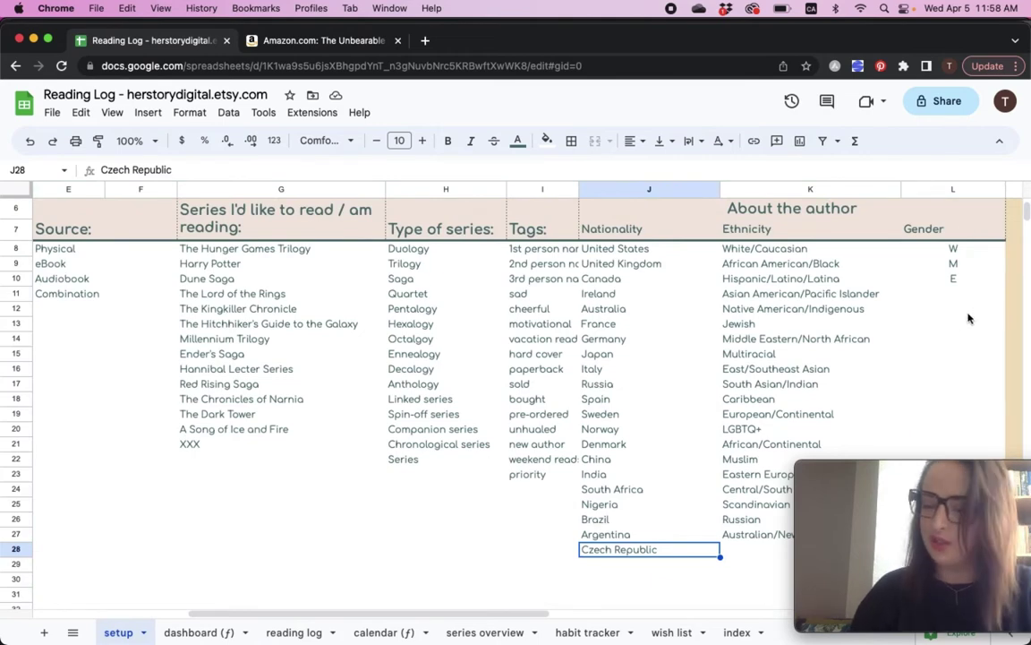
{"action": "left_click", "coordinate": [275, 633]}
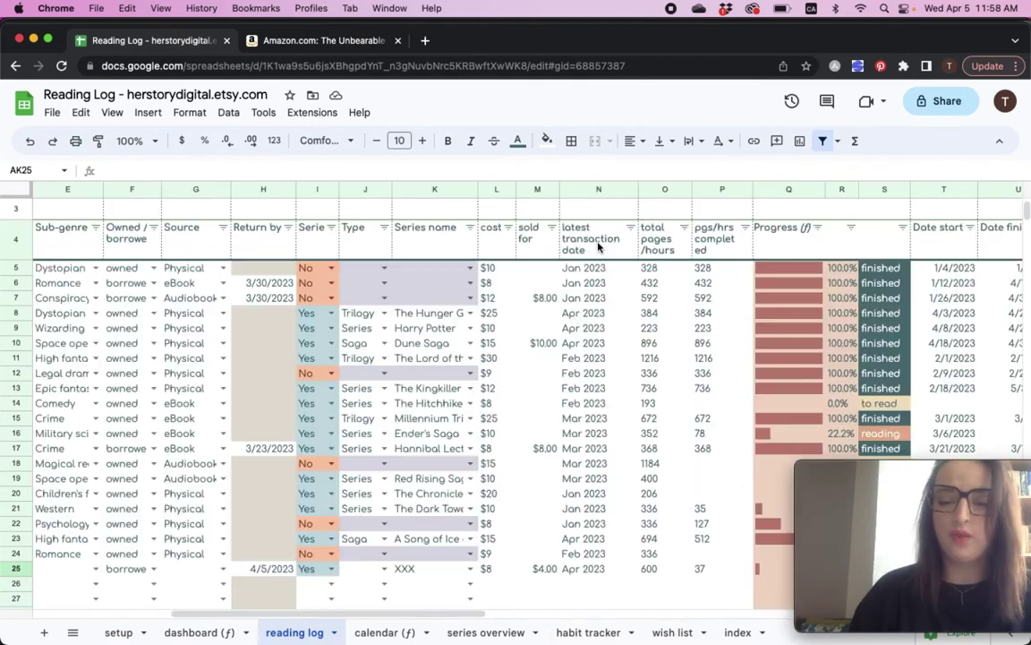
{"action": "left_click_drag", "start_coordinate": [387, 613], "coordinate": [510, 618]}
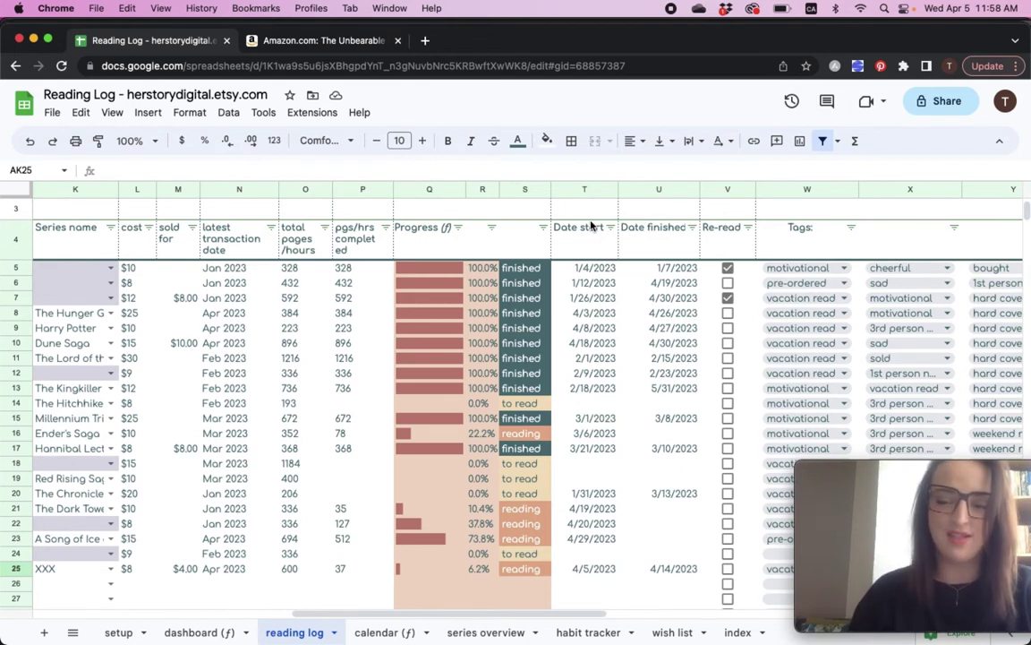
In the habit tracker sheet, untick the read and audio checkboxes for January 5 to 7.
{"action": "left_click", "coordinate": [596, 633]}
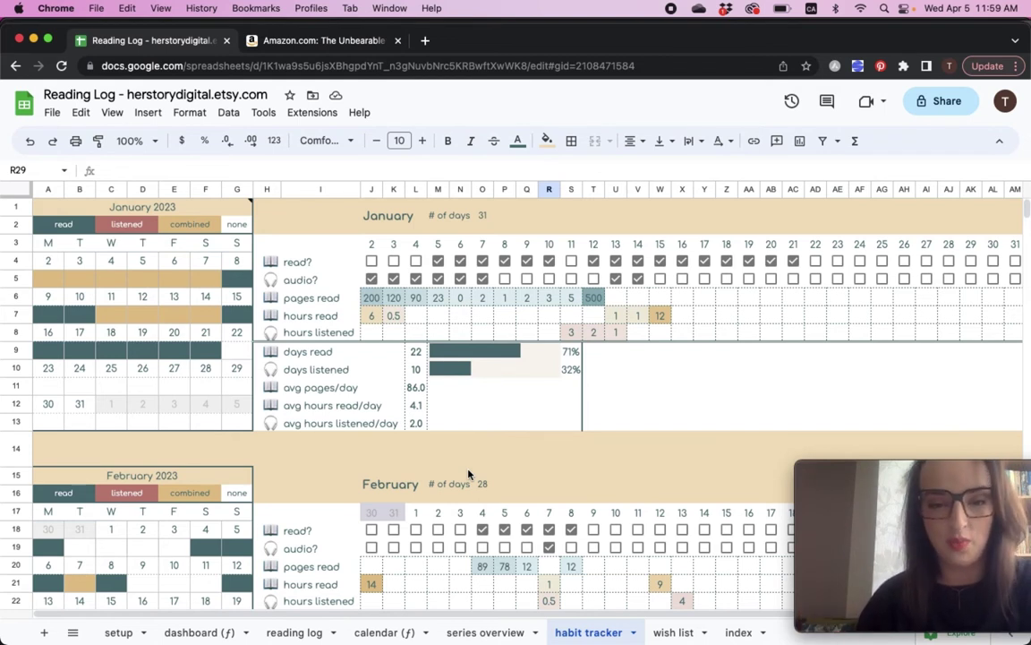
{"action": "left_click", "coordinate": [437, 261]}
{"action": "left_click", "coordinate": [460, 279]}
{"action": "left_click", "coordinate": [460, 260]}
{"action": "left_click", "coordinate": [482, 279]}
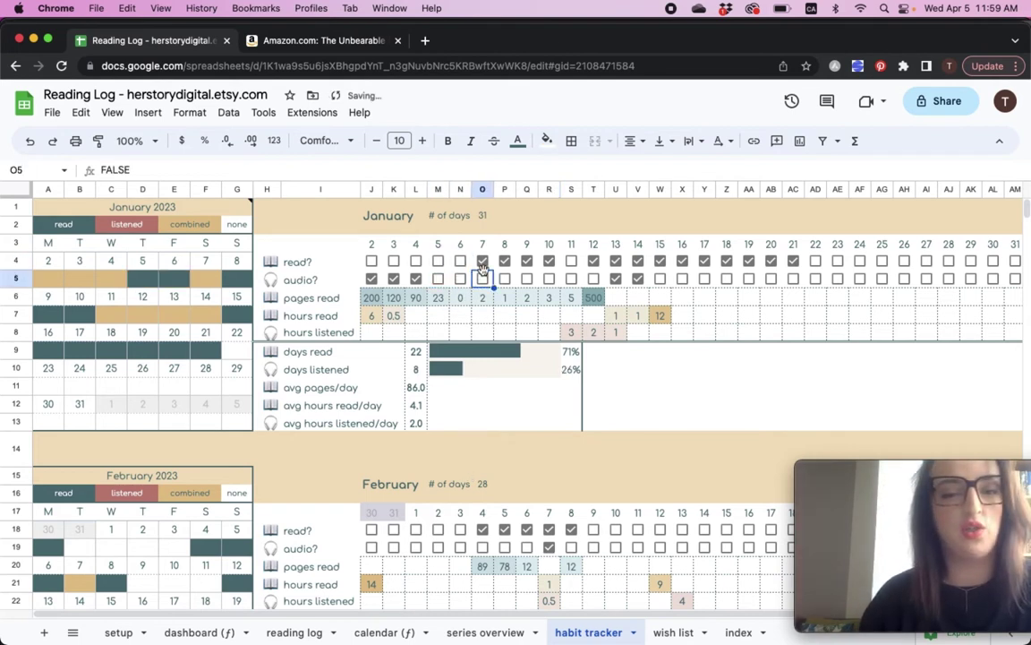
{"action": "left_click", "coordinate": [483, 261]}
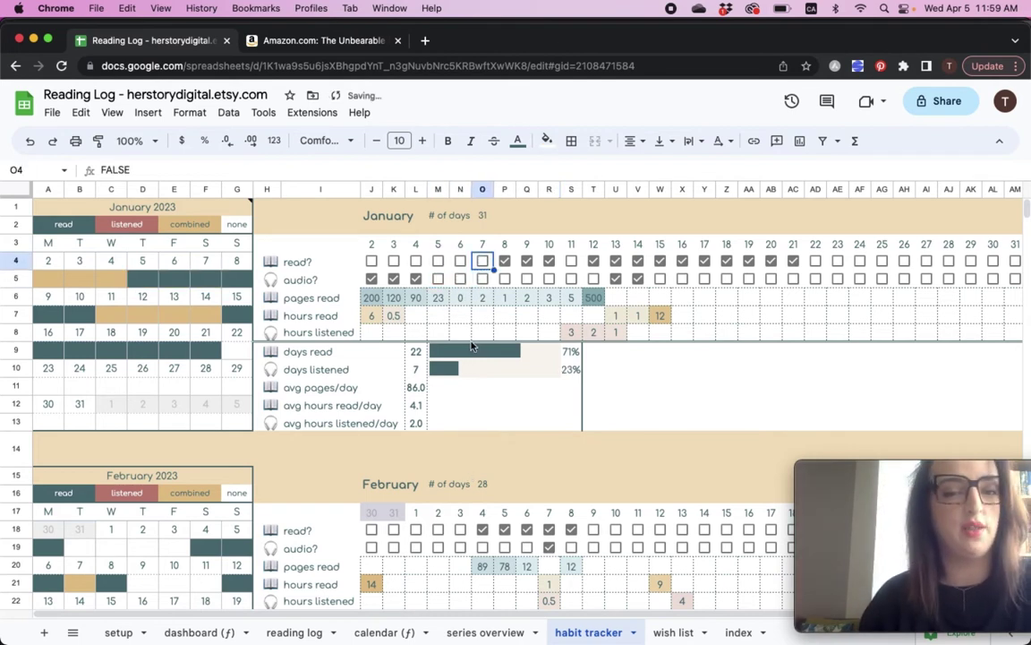
Tick read for January 3 and 6 and audio for January 5 and 6 in the habit tracker.
{"action": "left_click", "coordinate": [394, 260]}
{"action": "left_click", "coordinate": [438, 279]}
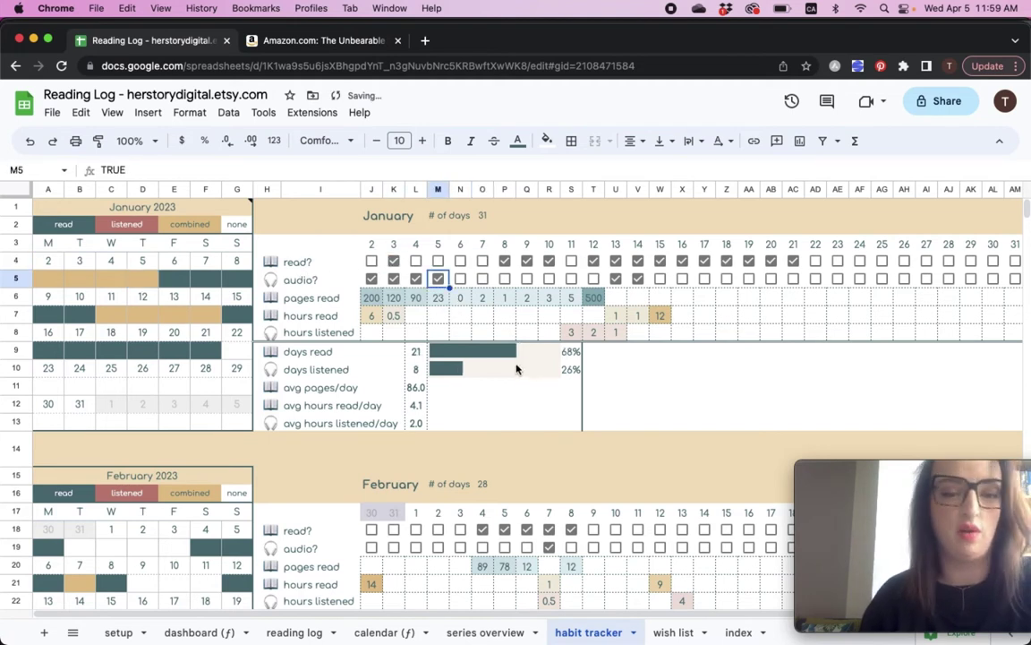
{"action": "left_click", "coordinate": [460, 261]}
{"action": "left_click", "coordinate": [460, 280]}
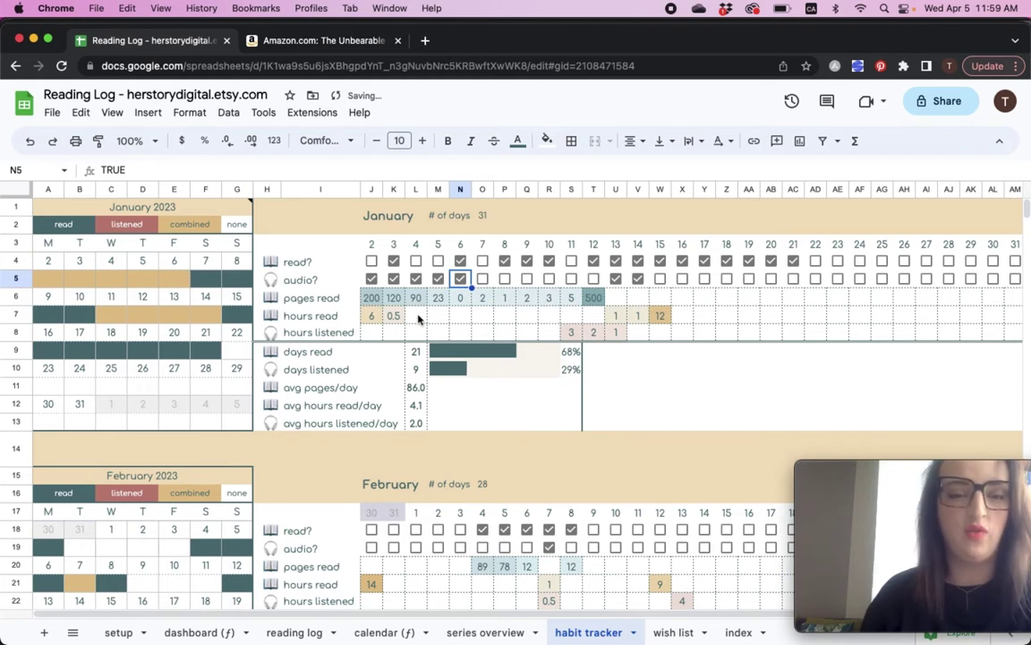
Set the pages read for January 6 to 10.
{"action": "key", "text": "Down"}
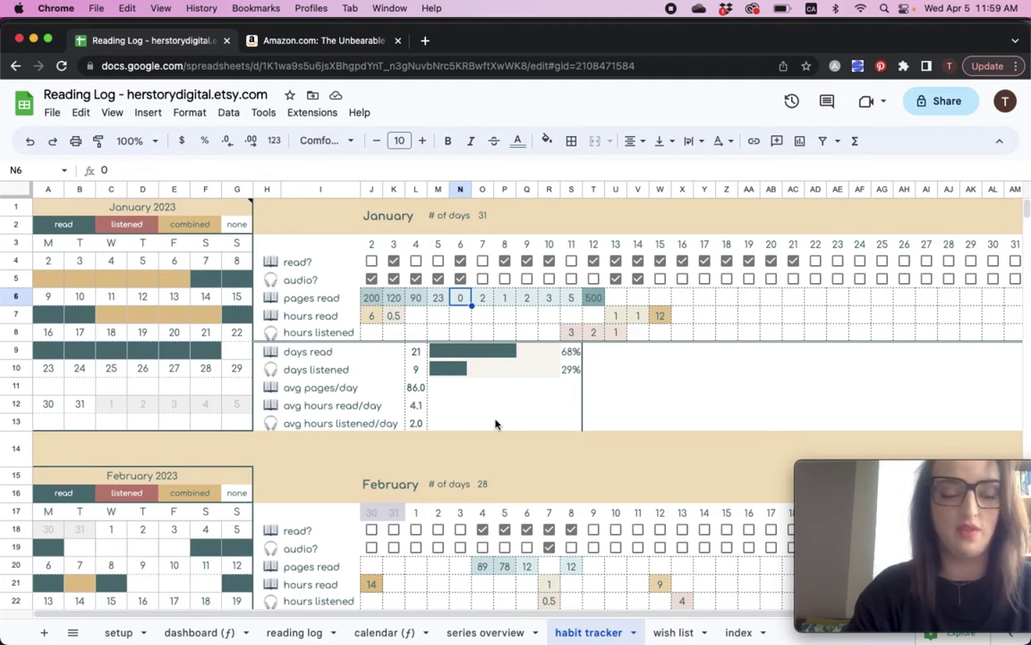
{"action": "type", "text": "10"}
{"action": "key", "text": "Return"}
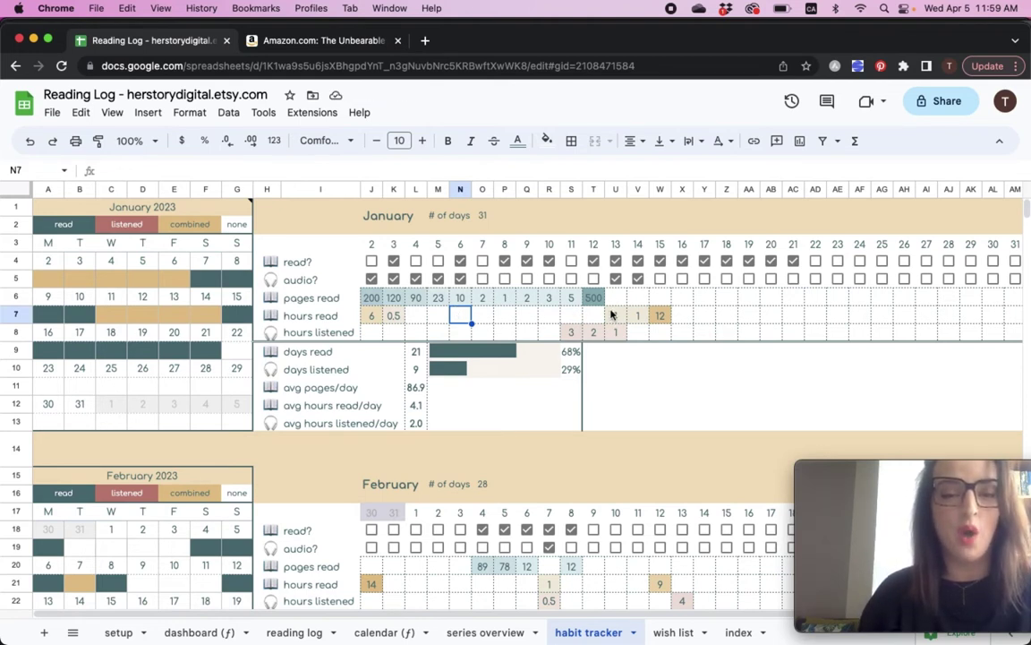
Clear all remaining January read and audio checkboxes in the habit tracker.
{"action": "key", "text": "ctrl+z"}
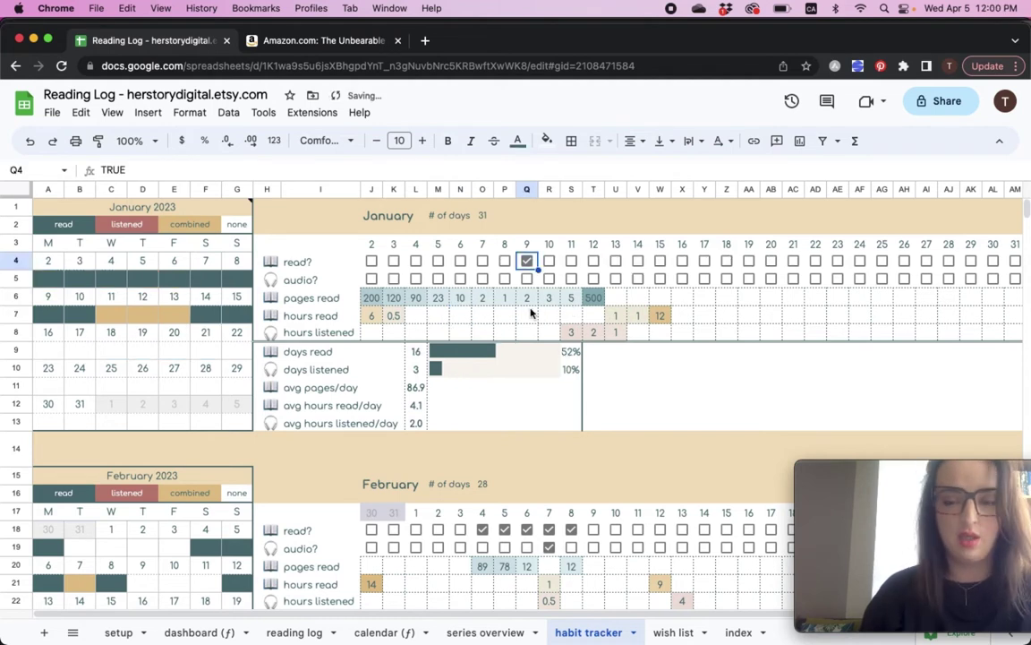
{"action": "left_click", "coordinate": [526, 261]}
Enter 4 hours read for January 12 and tick that day's audio checkbox.
{"action": "left_click", "coordinate": [614, 298]}
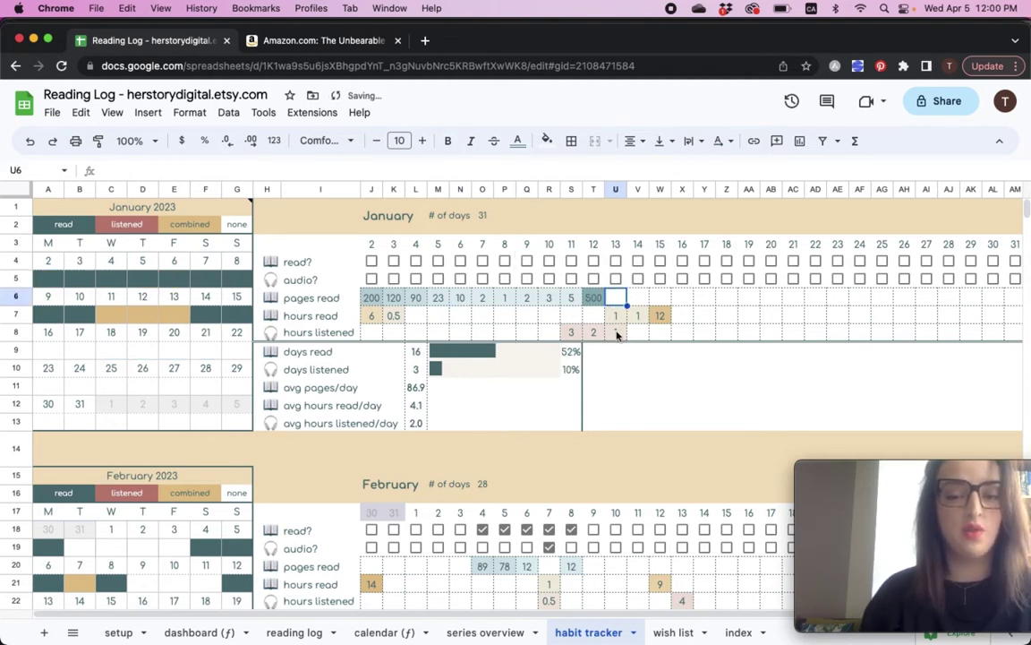
{"action": "left_click", "coordinate": [592, 315]}
{"action": "type", "text": "4"}
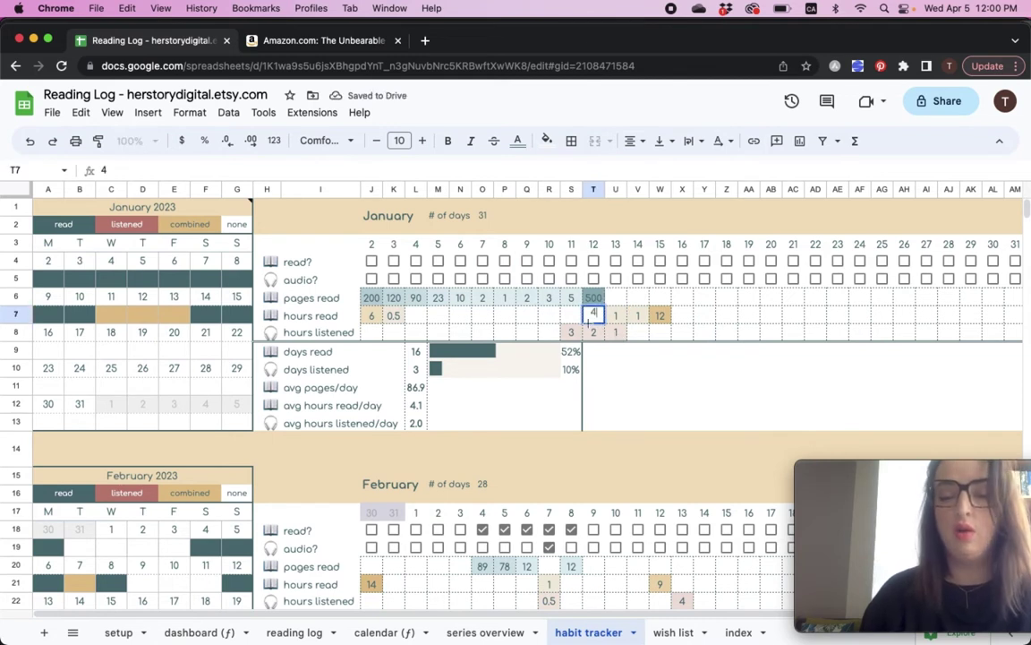
{"action": "left_click", "coordinate": [549, 315]}
{"action": "left_click", "coordinate": [592, 279]}
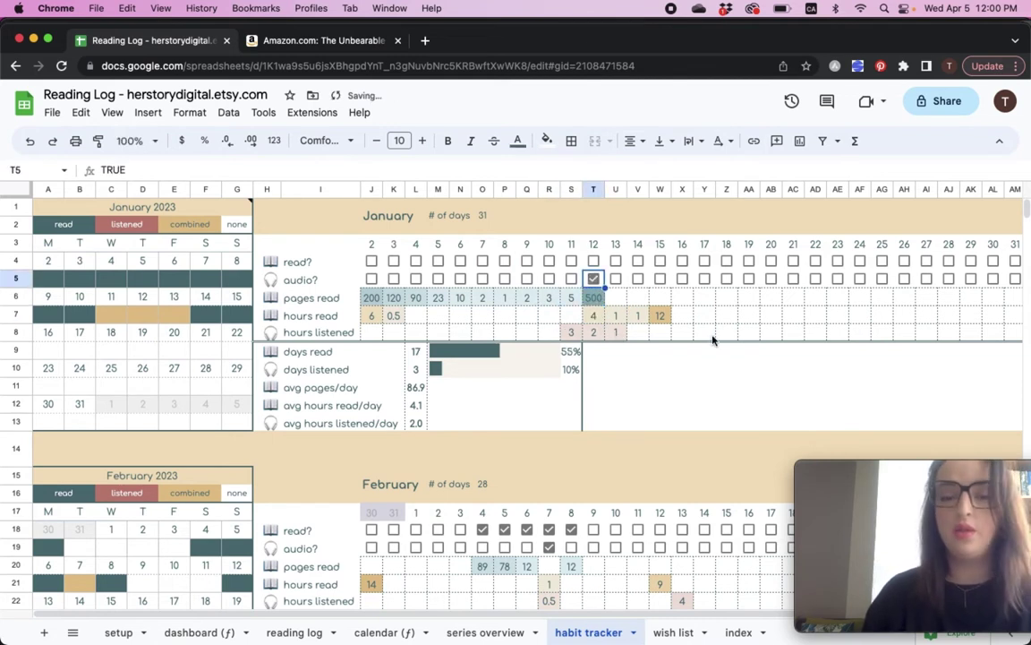
Tick the read checkbox for January 7 and set that day's pages read to 15.
{"action": "left_click", "coordinate": [488, 300]}
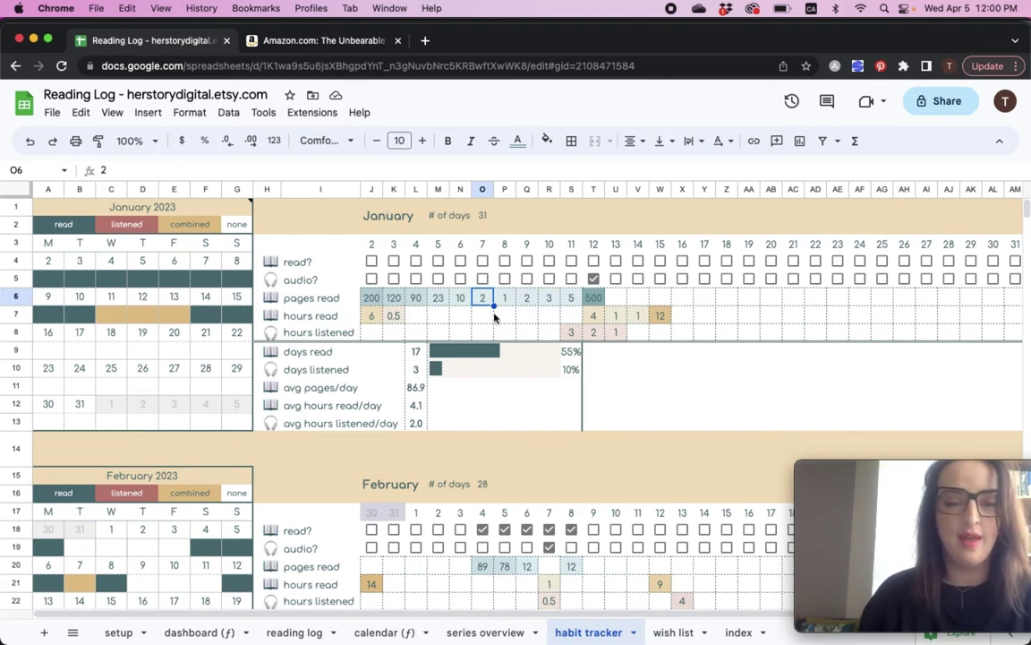
{"action": "left_click", "coordinate": [483, 260]}
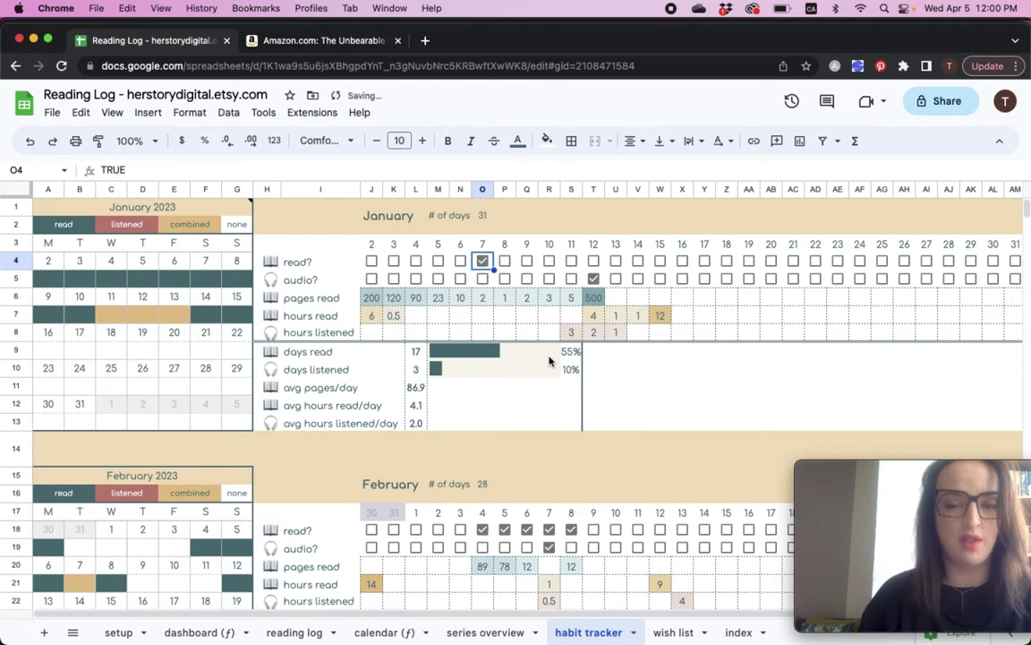
{"action": "key", "text": "Down"}
{"action": "key", "text": "Down"}
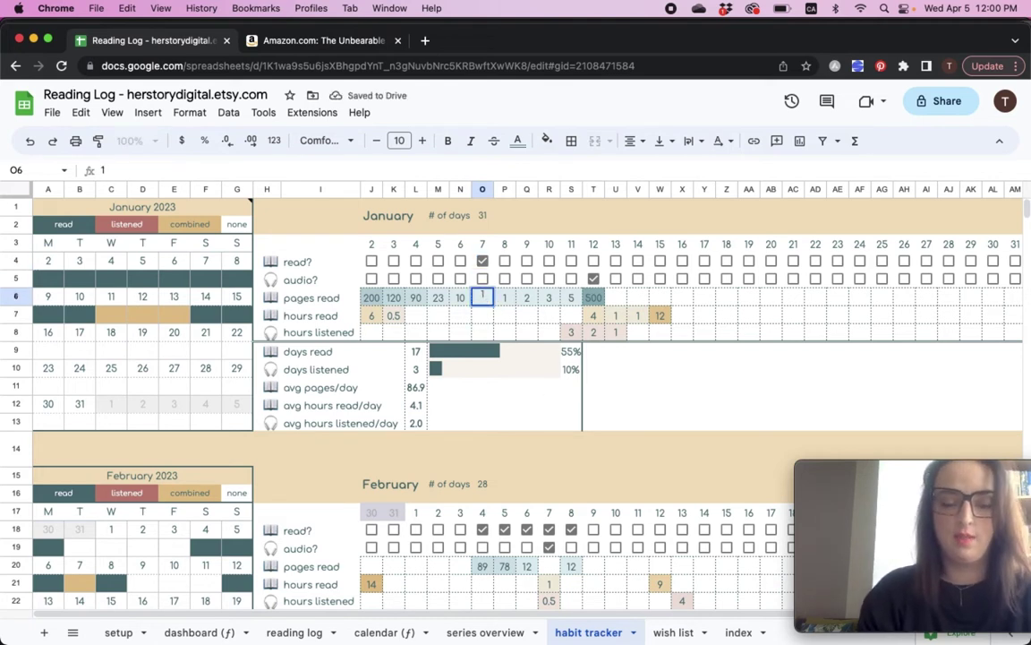
{"action": "type", "text": "15"}
{"action": "key", "text": "Return"}
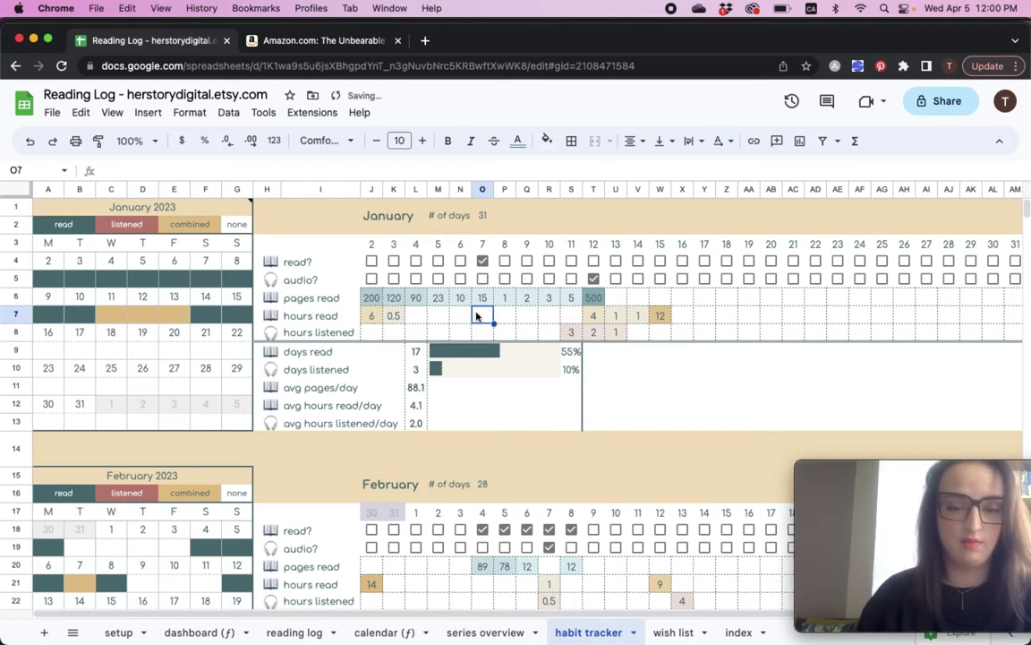
Clear the pages read entry for January 7.
{"action": "key", "text": "Up"}
{"action": "key", "text": "Delete"}
{"action": "key", "text": "Return"}
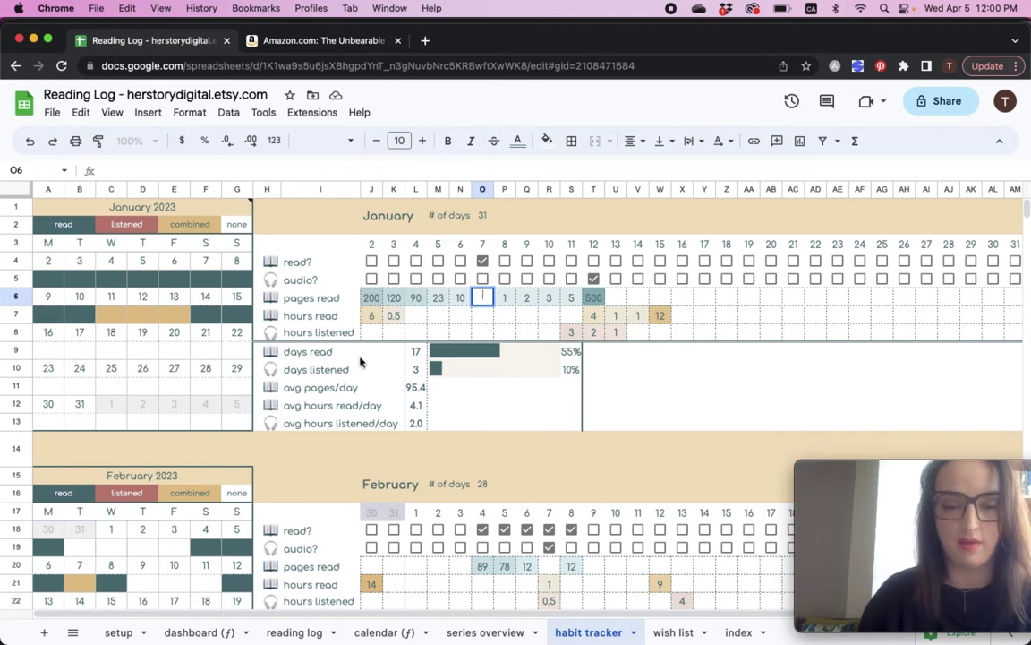
{"action": "left_click", "coordinate": [483, 318]}
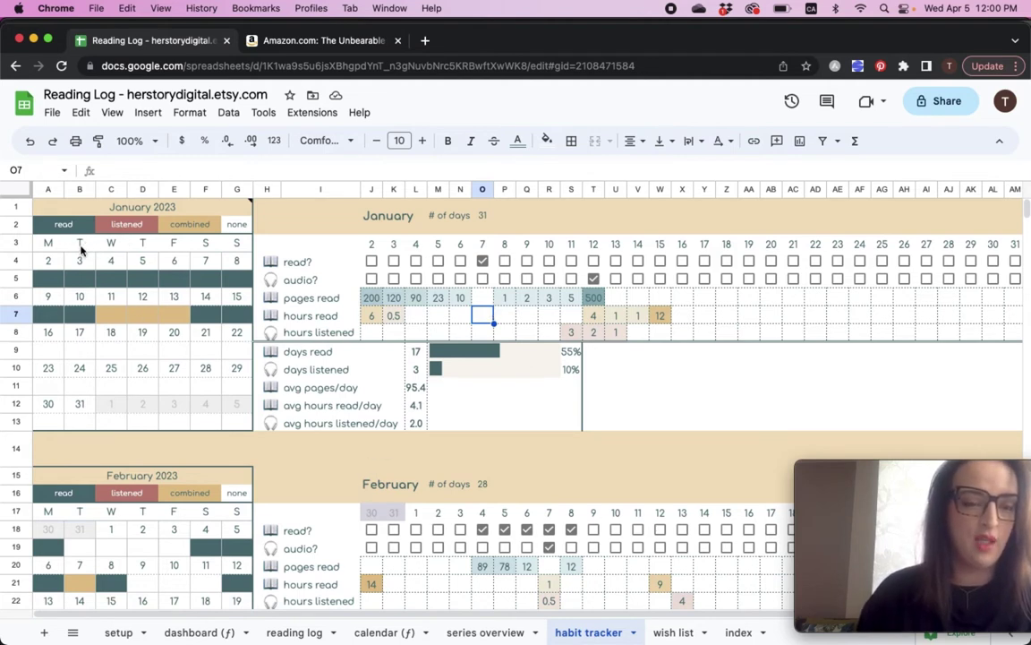
Set the tracker's starting month in cell A1 to 4/1/2023 and look over the calendars of the following months.
{"action": "double_click", "coordinate": [208, 215]}
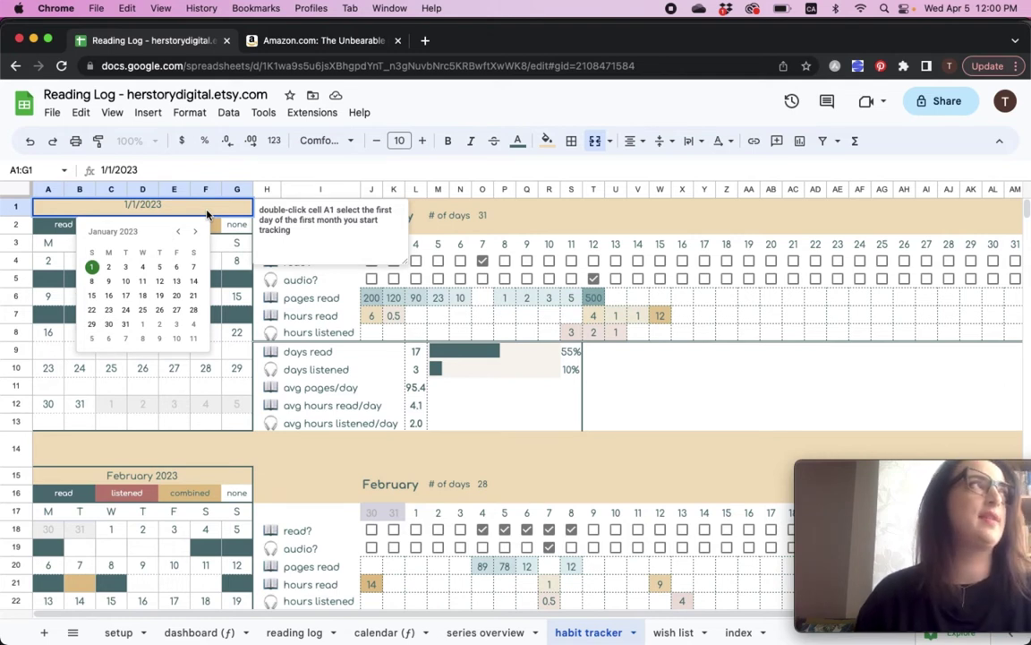
{"action": "left_click", "coordinate": [195, 231]}
{"action": "left_click", "coordinate": [195, 231]}
{"action": "left_click", "coordinate": [195, 231]}
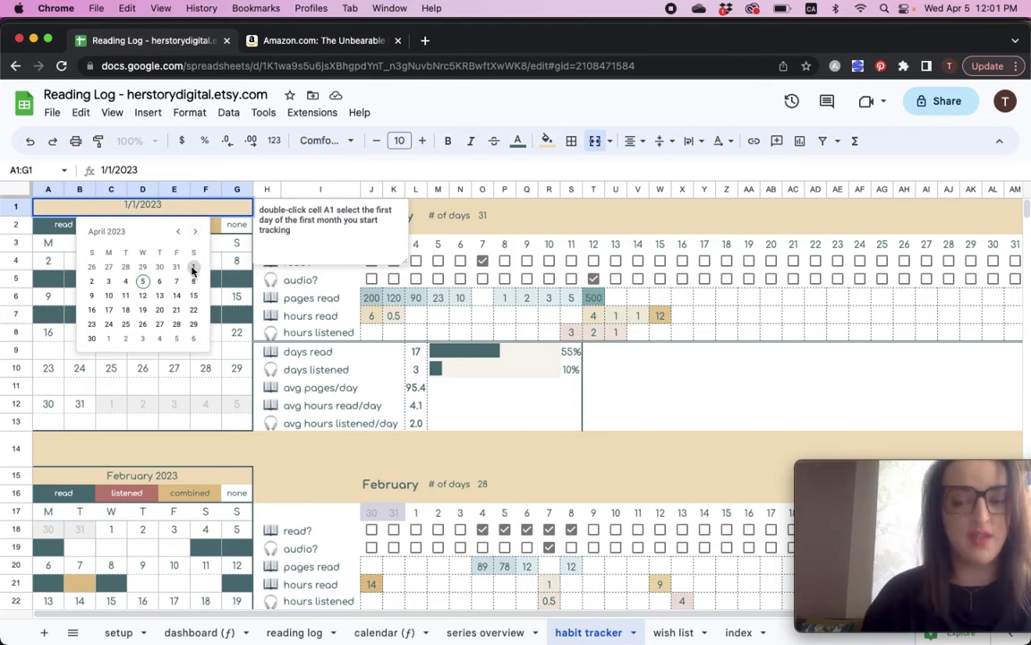
{"action": "left_click", "coordinate": [193, 268]}
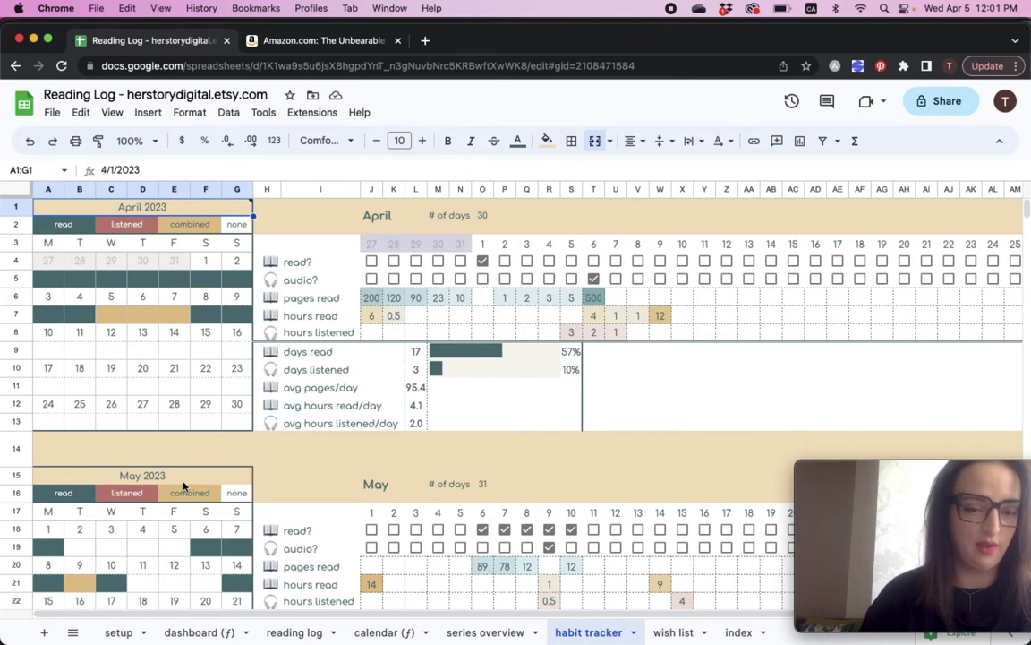
{"action": "scroll", "coordinate": [183, 485], "scroll_direction": "down", "scroll_amount": 8}
{"action": "scroll", "coordinate": [184, 485], "scroll_direction": "down", "scroll_amount": 3}
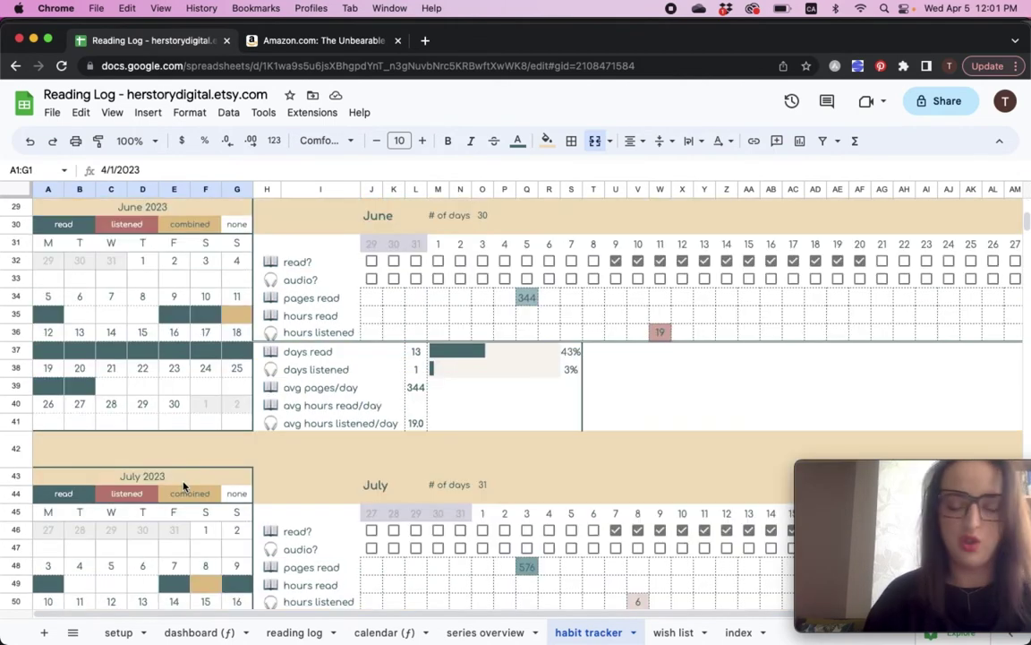
{"action": "scroll", "coordinate": [184, 485], "scroll_direction": "up", "scroll_amount": 10}
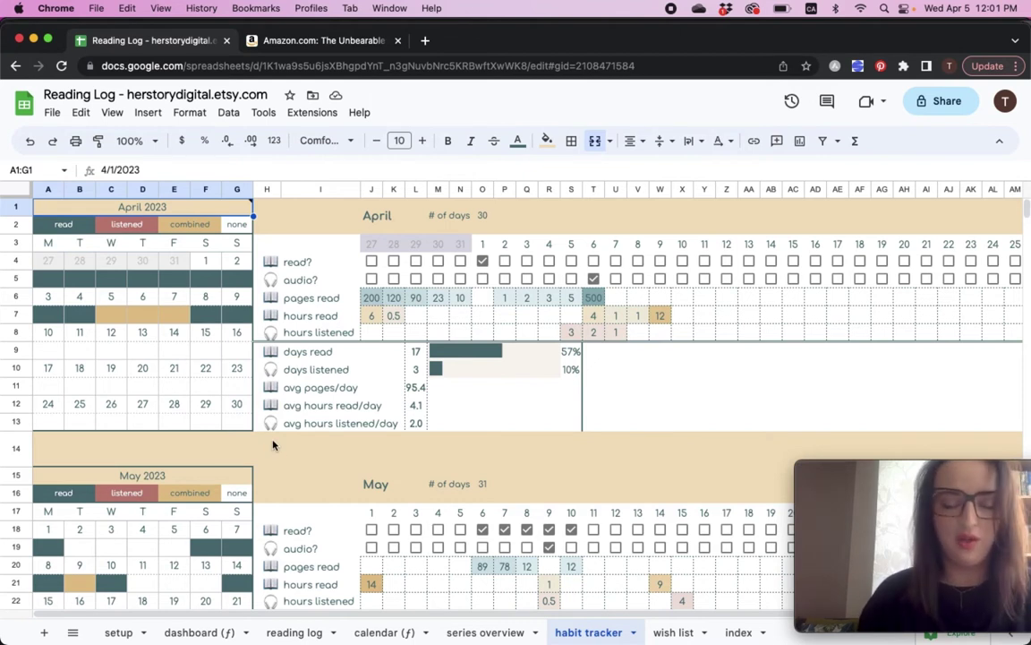
Tick read for April 5 to 8 and audio for April 5, 7 and 8.
{"action": "left_click", "coordinate": [571, 262]}
{"action": "left_click", "coordinate": [571, 279]}
{"action": "left_click", "coordinate": [594, 261]}
{"action": "left_click", "coordinate": [615, 262]}
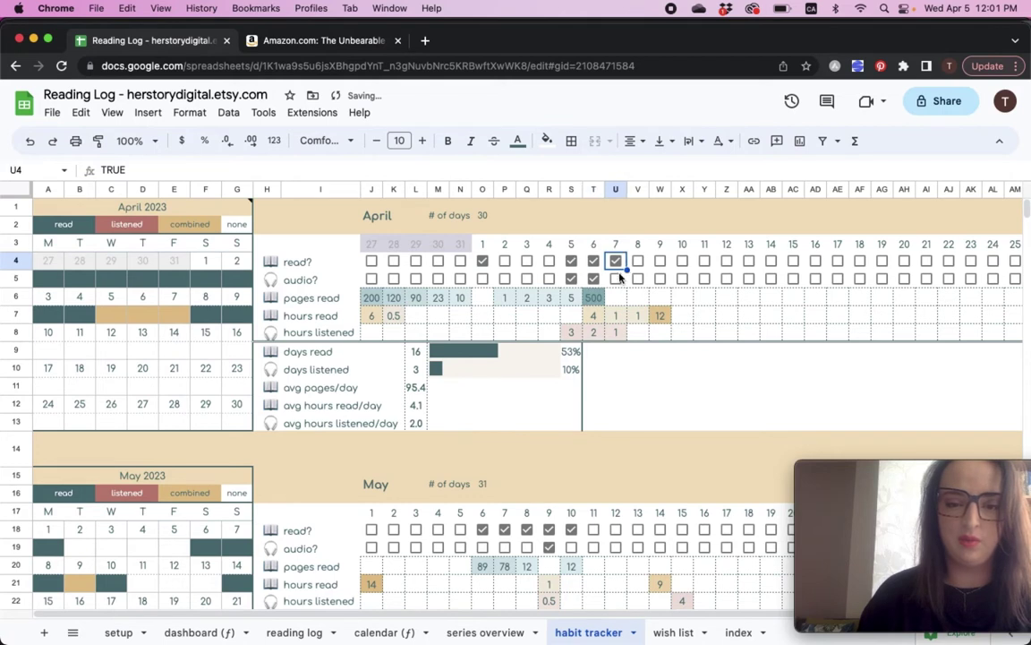
{"action": "left_click", "coordinate": [615, 279]}
{"action": "left_click", "coordinate": [637, 261]}
{"action": "left_click", "coordinate": [638, 279]}
Enter 600 pages read for April 10 in the habit tracker.
{"action": "left_click", "coordinate": [662, 331]}
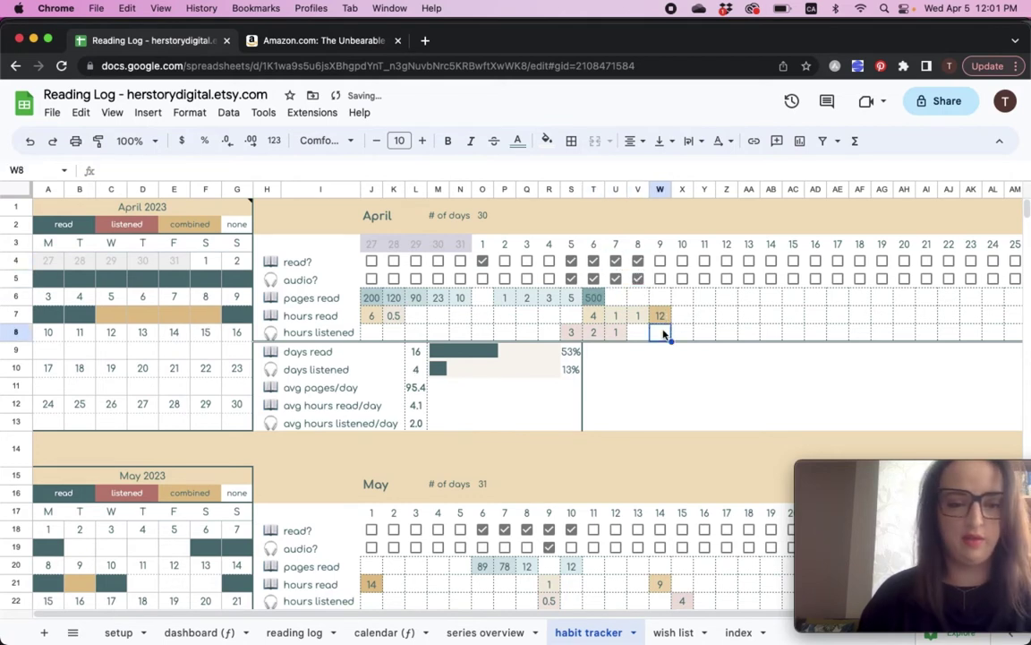
{"action": "key", "text": "Up"}
{"action": "key", "text": "Up"}
{"action": "key", "text": "Right"}
{"action": "type", "text": "600"}
{"action": "key", "text": "Return"}
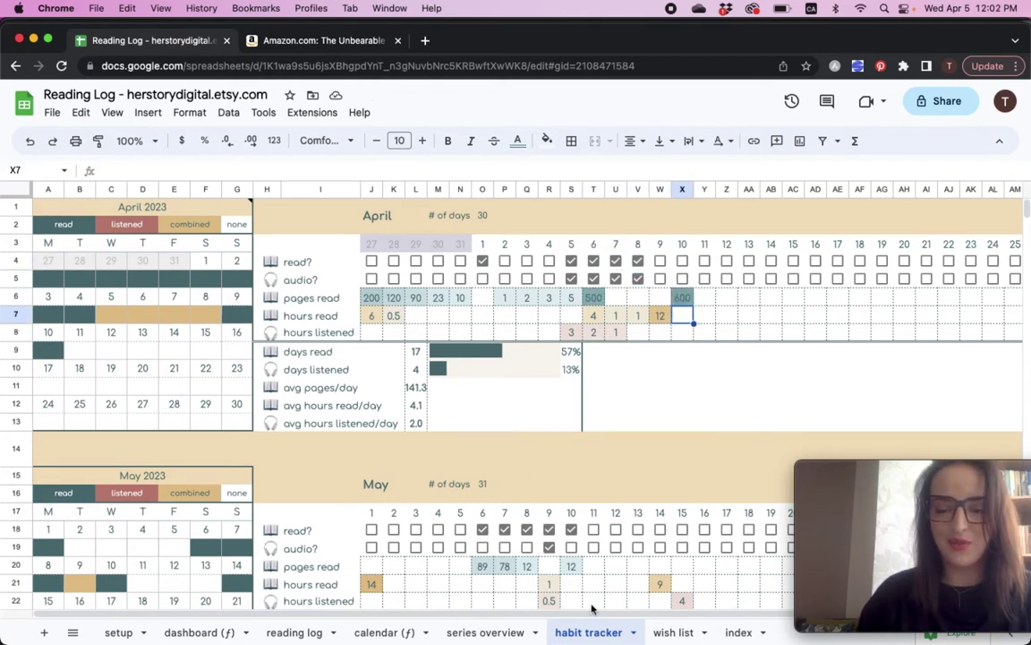
For the wish list sheet, switch to Amazon and open the cover image of The Red and the Black (Penguin Classics) in its own tab.
{"action": "left_click", "coordinate": [671, 631]}
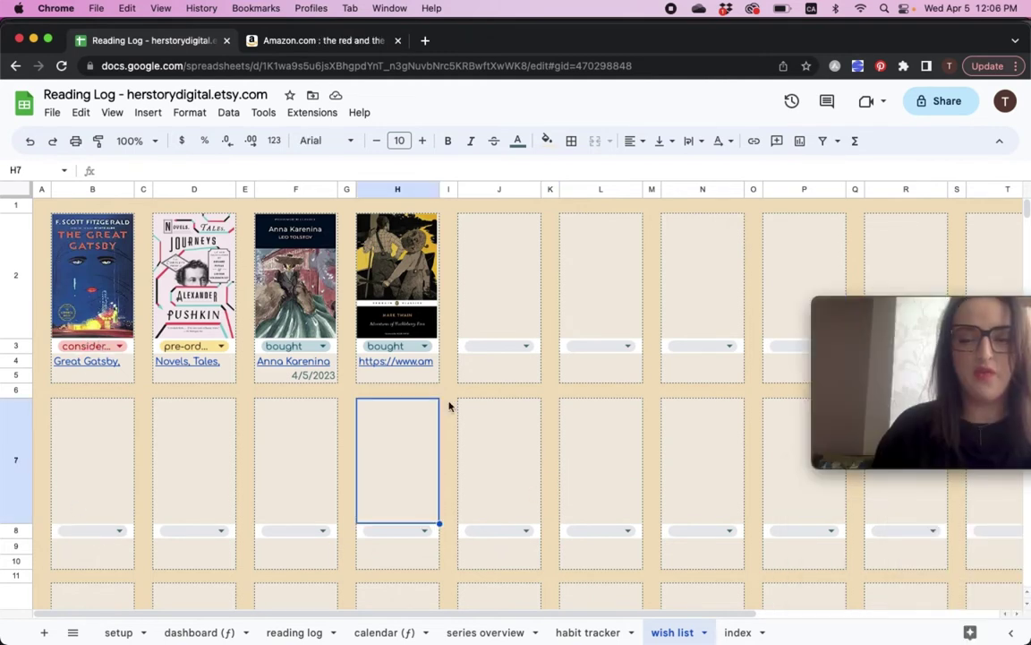
{"action": "left_click", "coordinate": [259, 41]}
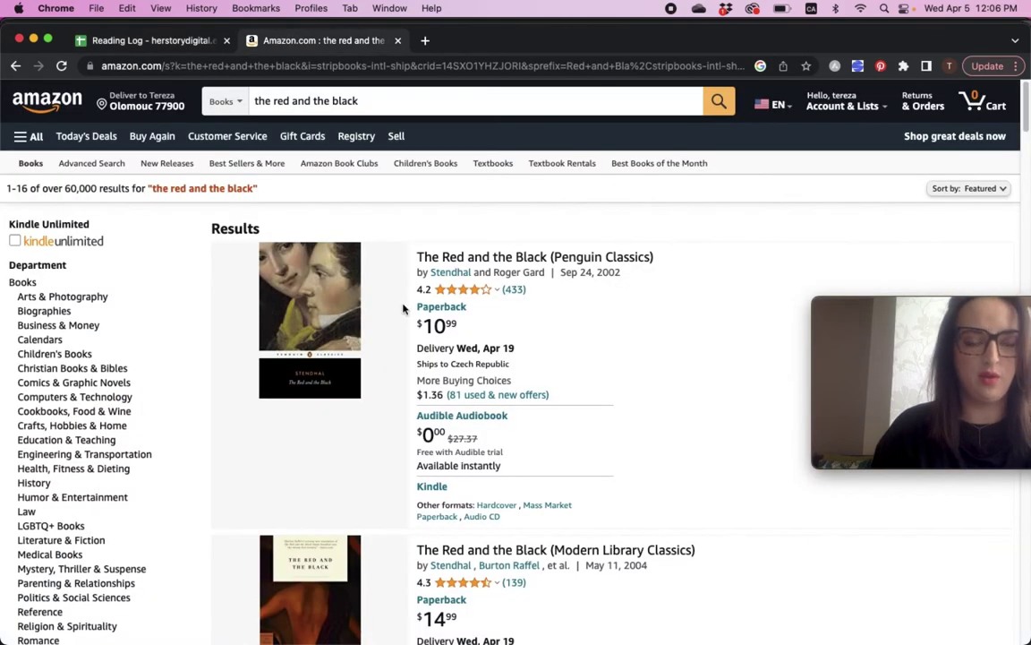
{"action": "left_click", "coordinate": [456, 259]}
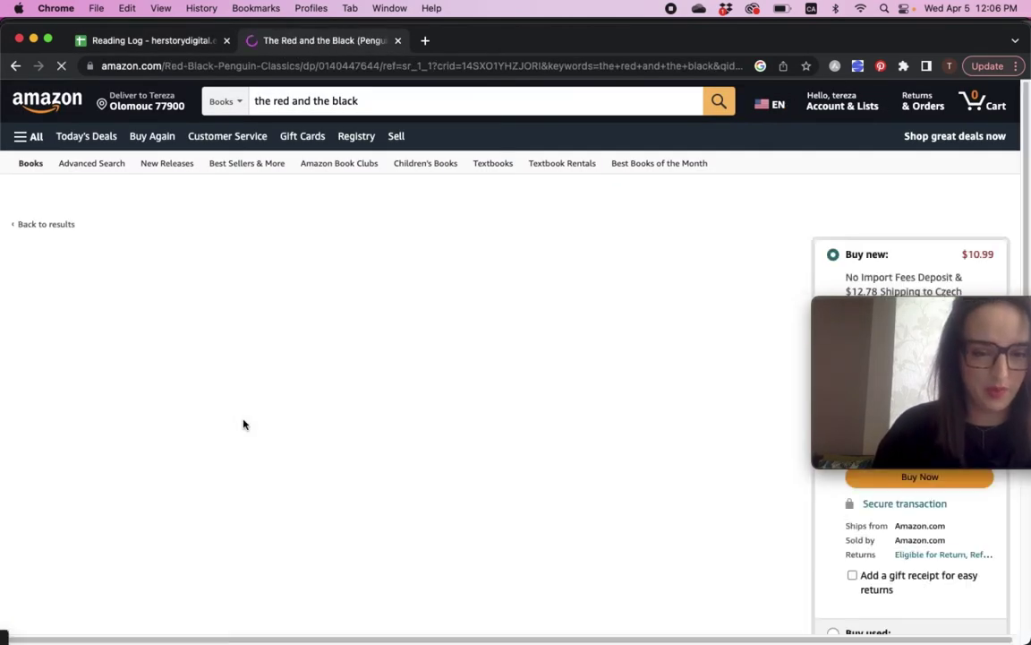
{"action": "right_click", "coordinate": [109, 334]}
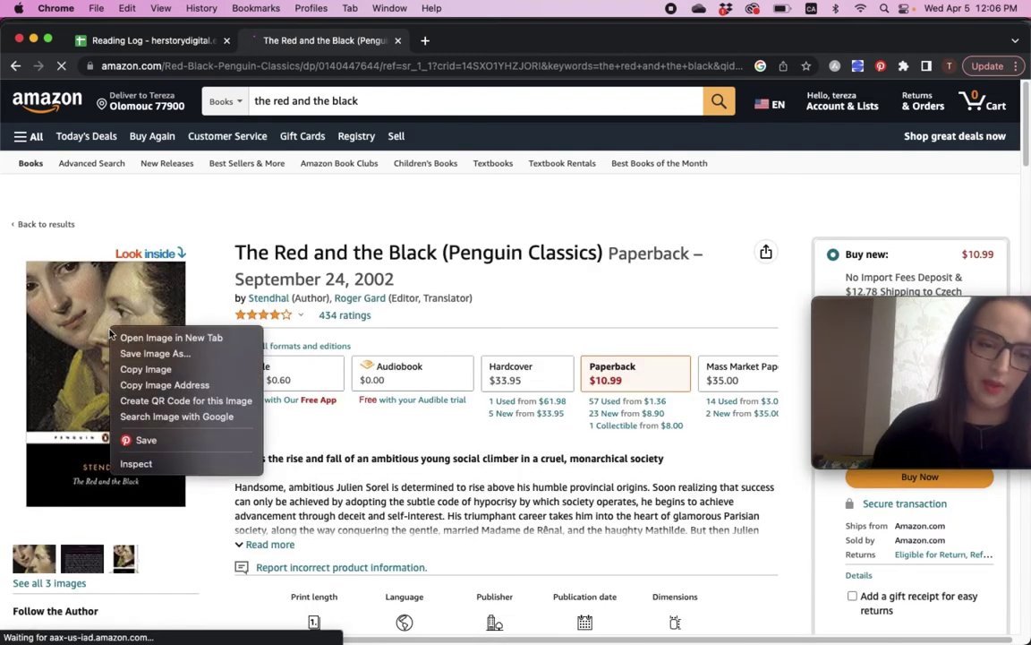
{"action": "left_click", "coordinate": [132, 336]}
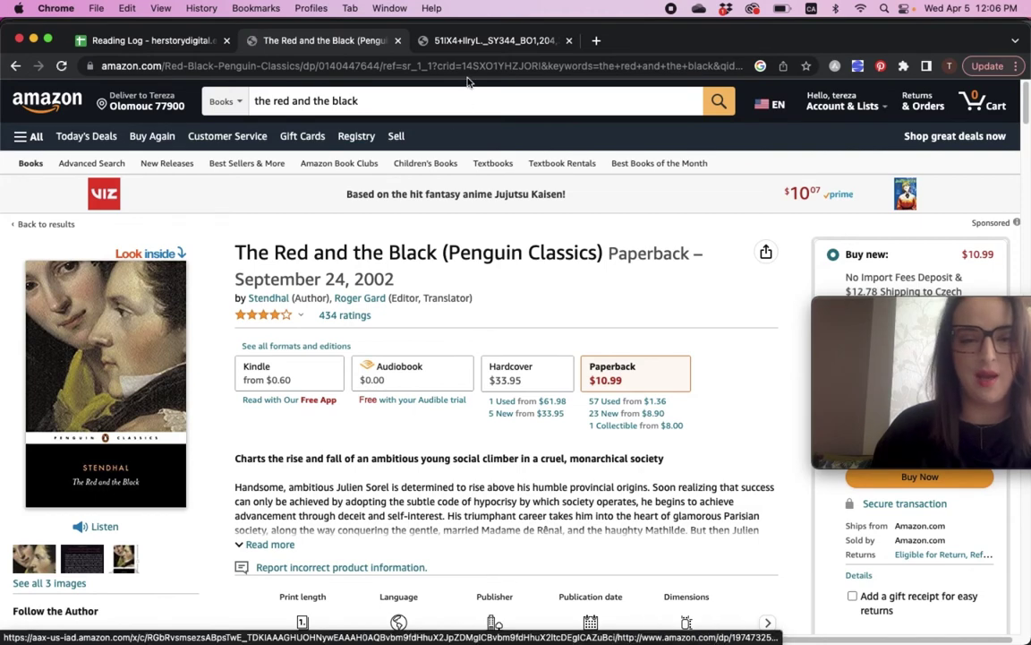
{"action": "left_click", "coordinate": [474, 40]}
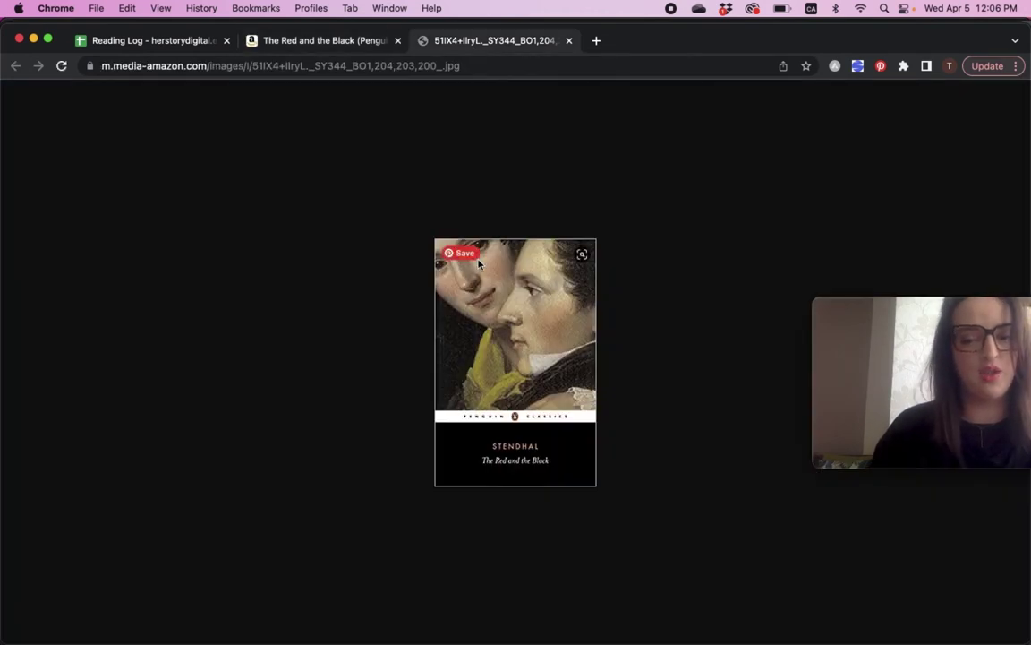
Copy the cover image's web address and insert it by link as an in-cell image in J2 of the wish list.
{"action": "left_click", "coordinate": [469, 67]}
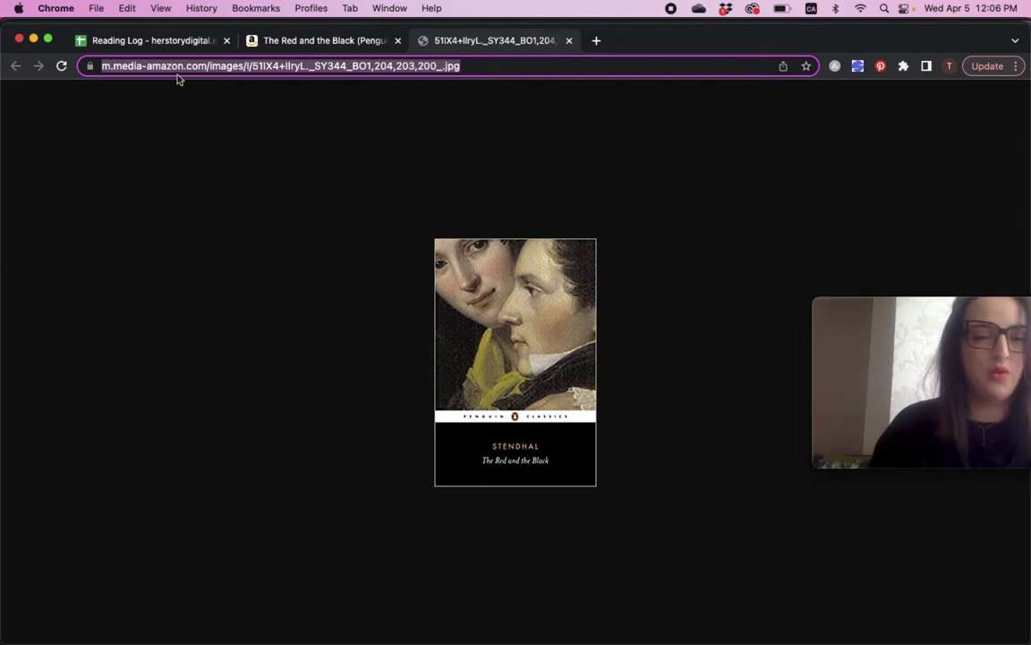
{"action": "left_click", "coordinate": [167, 43]}
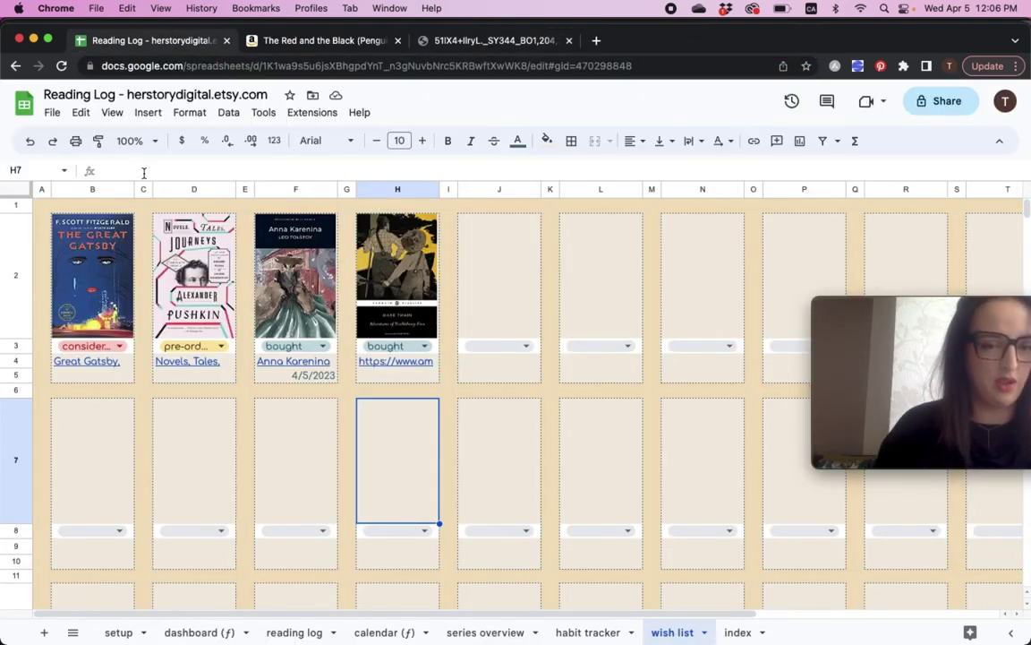
{"action": "left_click", "coordinate": [484, 288]}
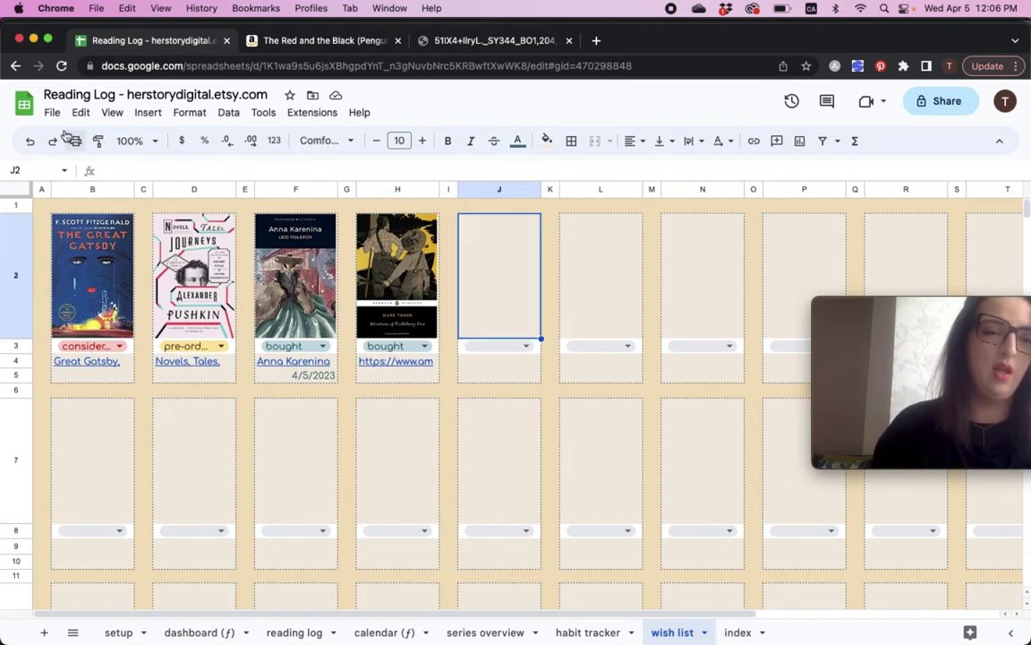
{"action": "left_click", "coordinate": [141, 113]}
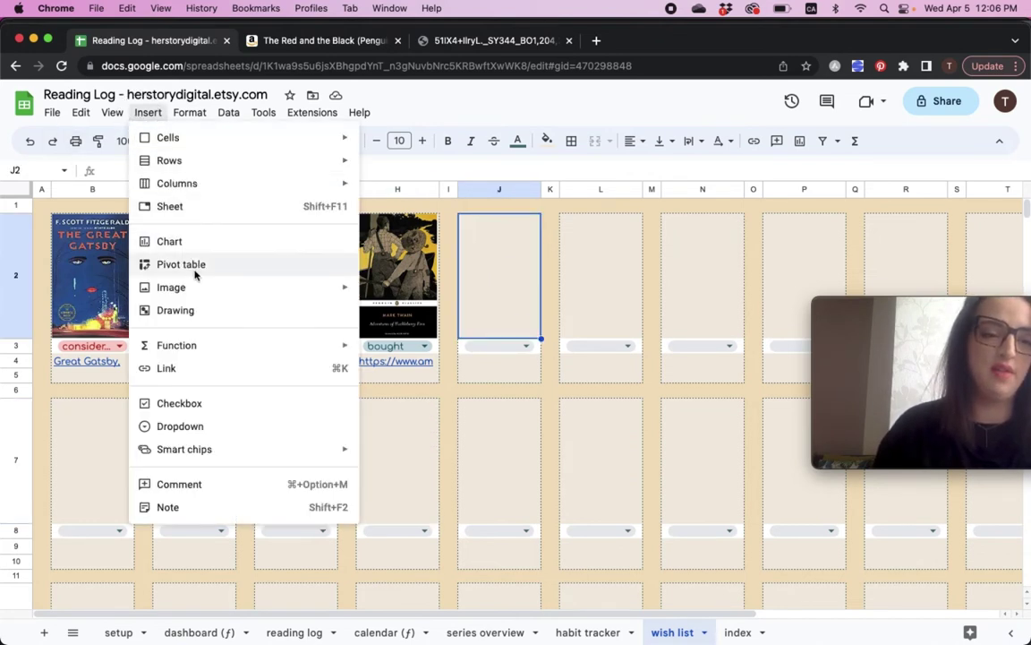
{"action": "mouse_move", "coordinate": [201, 289]}
{"action": "left_click", "coordinate": [397, 292]}
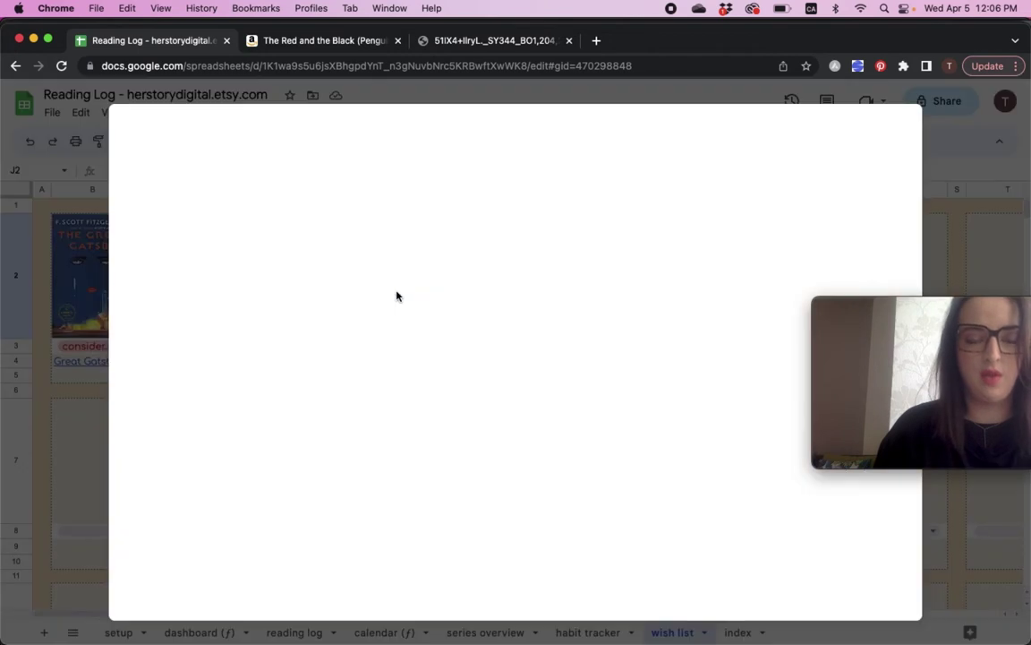
{"action": "left_click", "coordinate": [297, 195]}
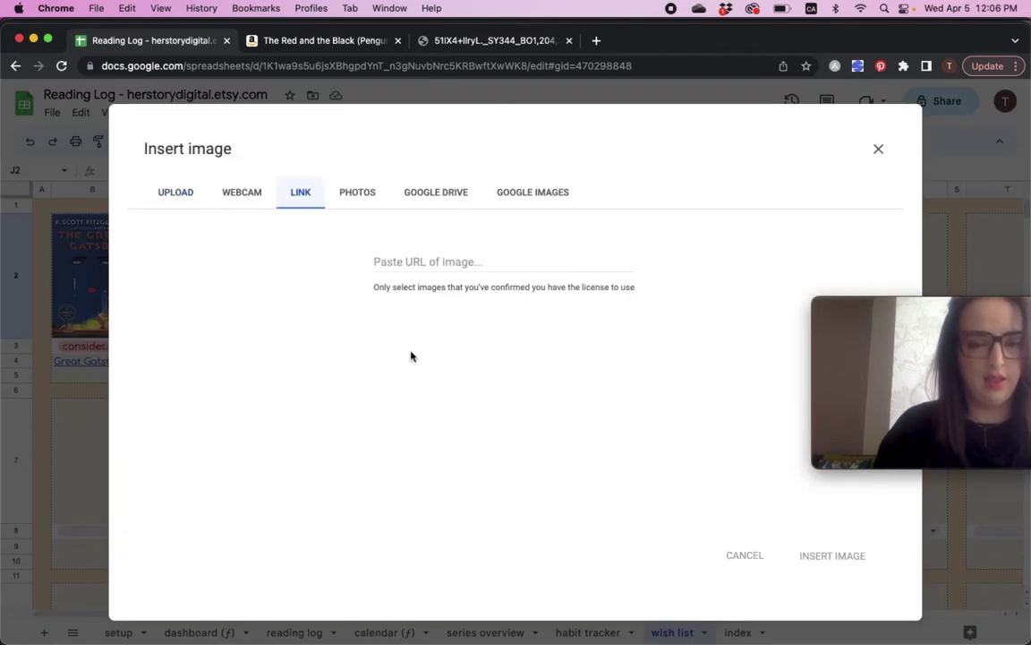
{"action": "left_click", "coordinate": [433, 261]}
{"action": "key", "text": "super+v"}
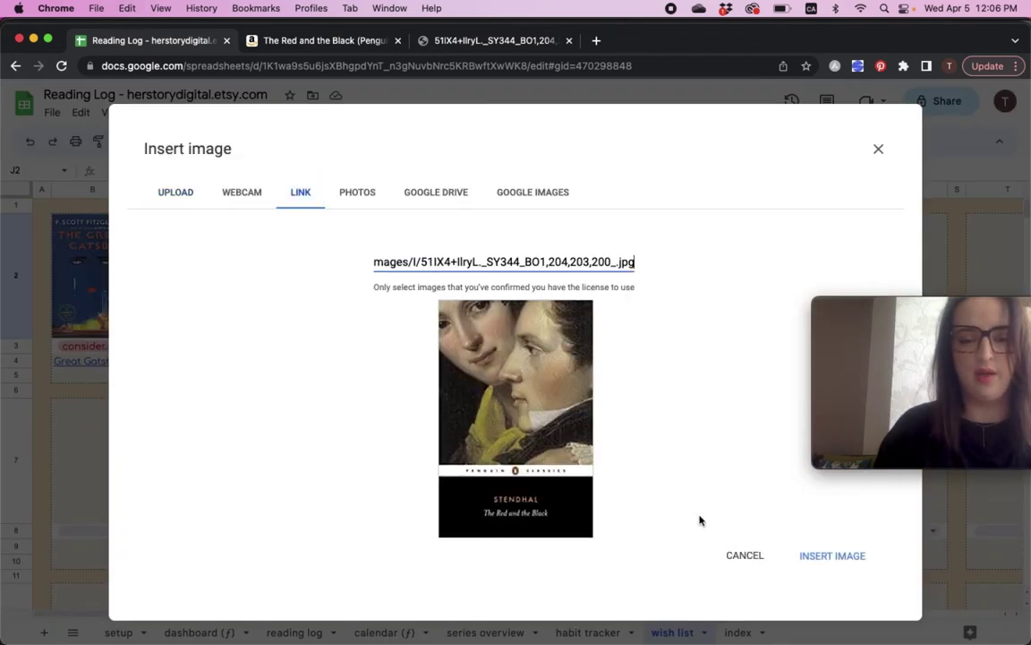
{"action": "left_click", "coordinate": [820, 557]}
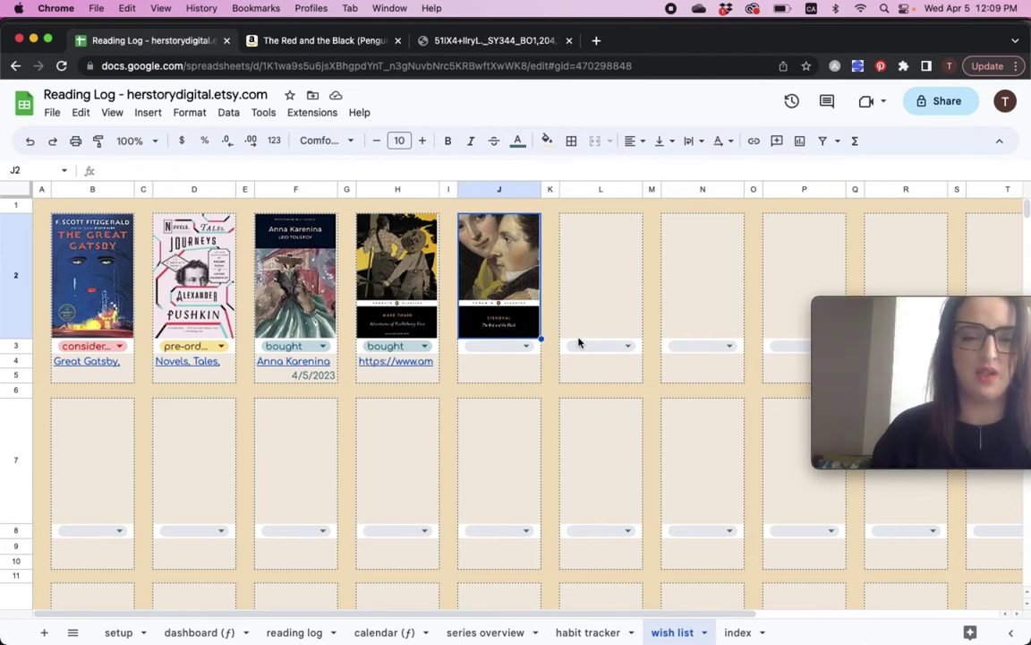
Copy the web address of The Red and the Black's Amazon product page and paste it into wish list cell J4.
{"action": "left_click", "coordinate": [584, 288]}
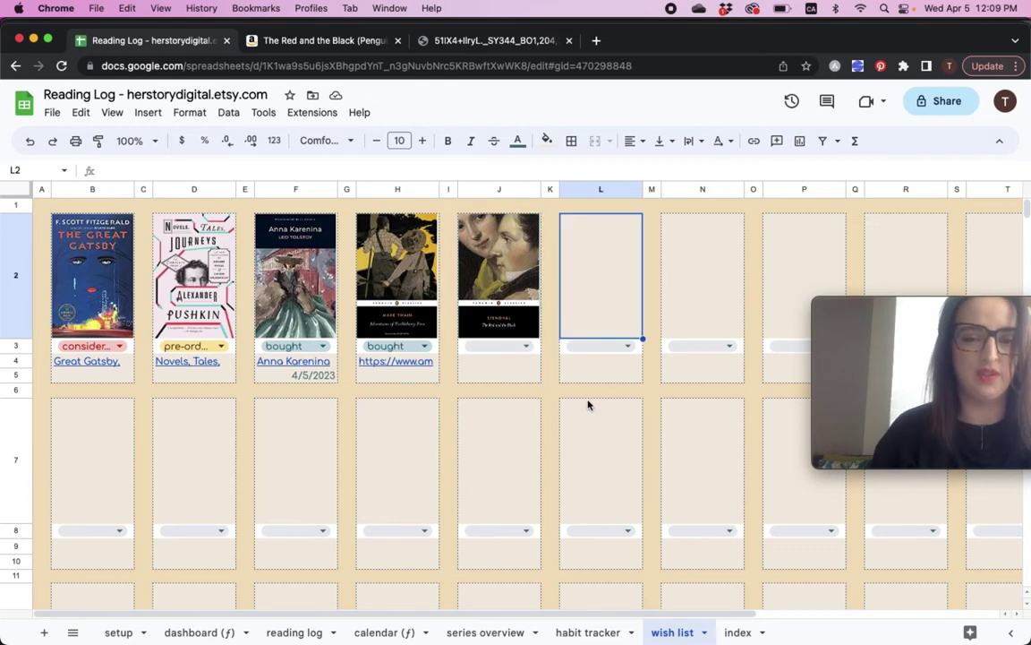
{"action": "left_click", "coordinate": [300, 41]}
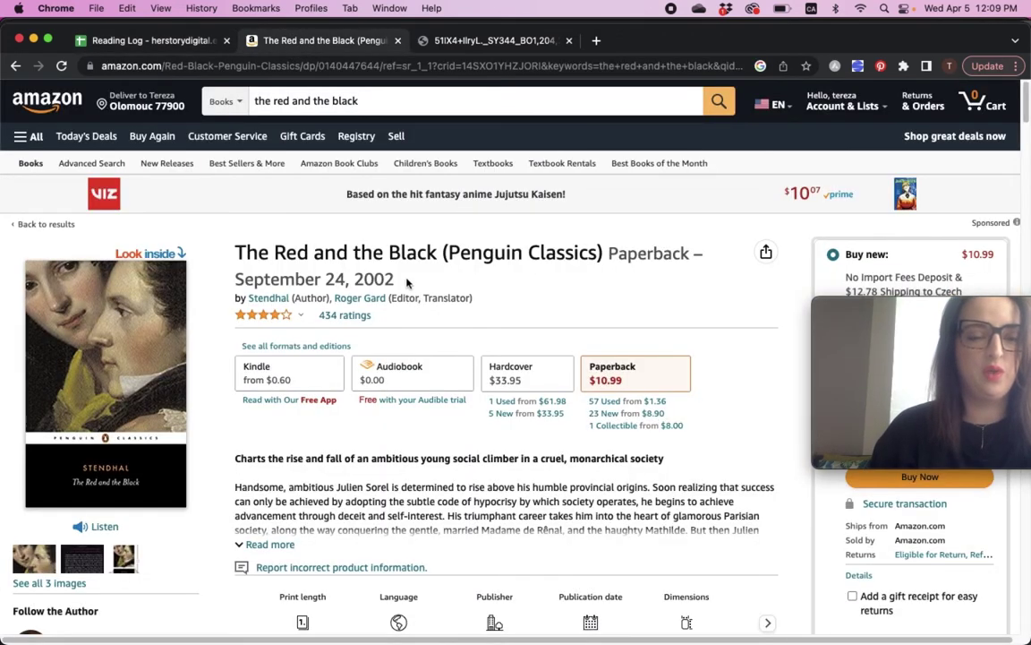
{"action": "key", "text": "super+l"}
{"action": "key", "text": "super+c"}
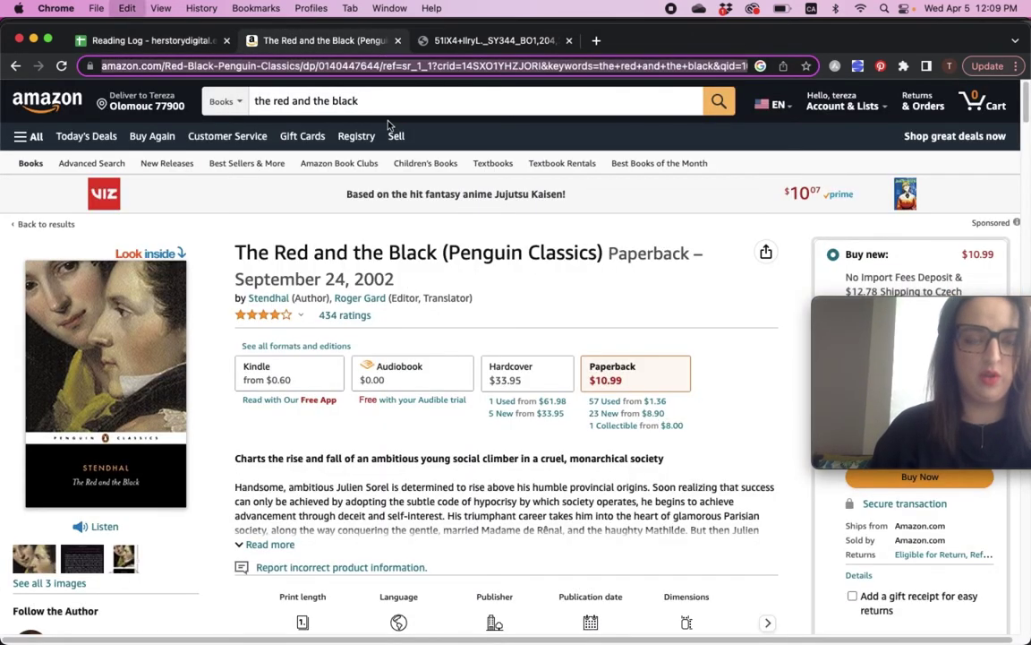
{"action": "left_click", "coordinate": [161, 42]}
{"action": "left_click", "coordinate": [493, 362]}
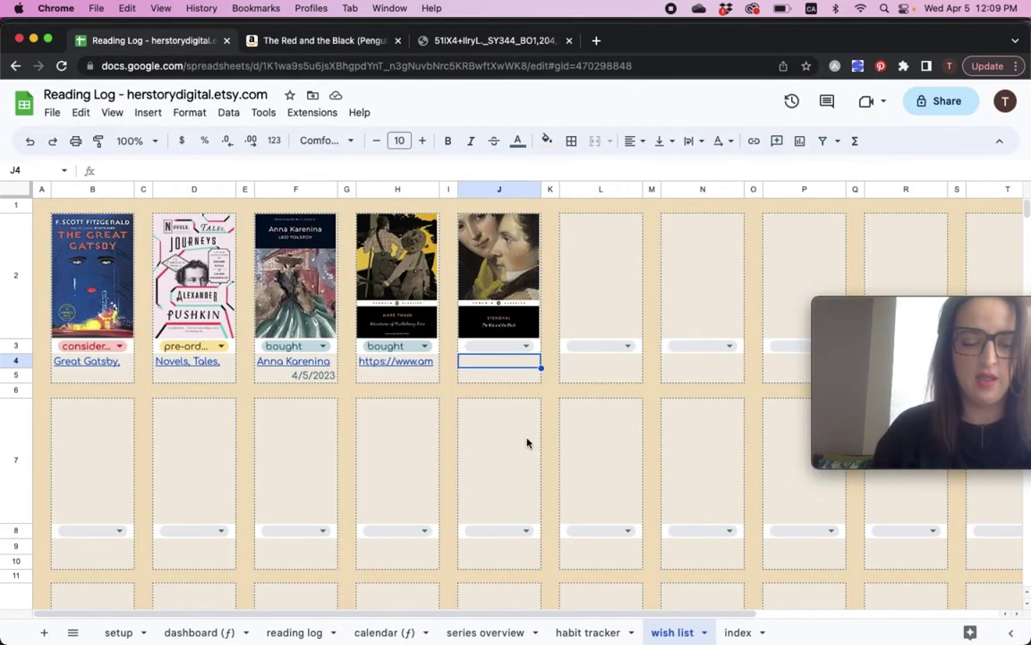
{"action": "key", "text": "cmd+v"}
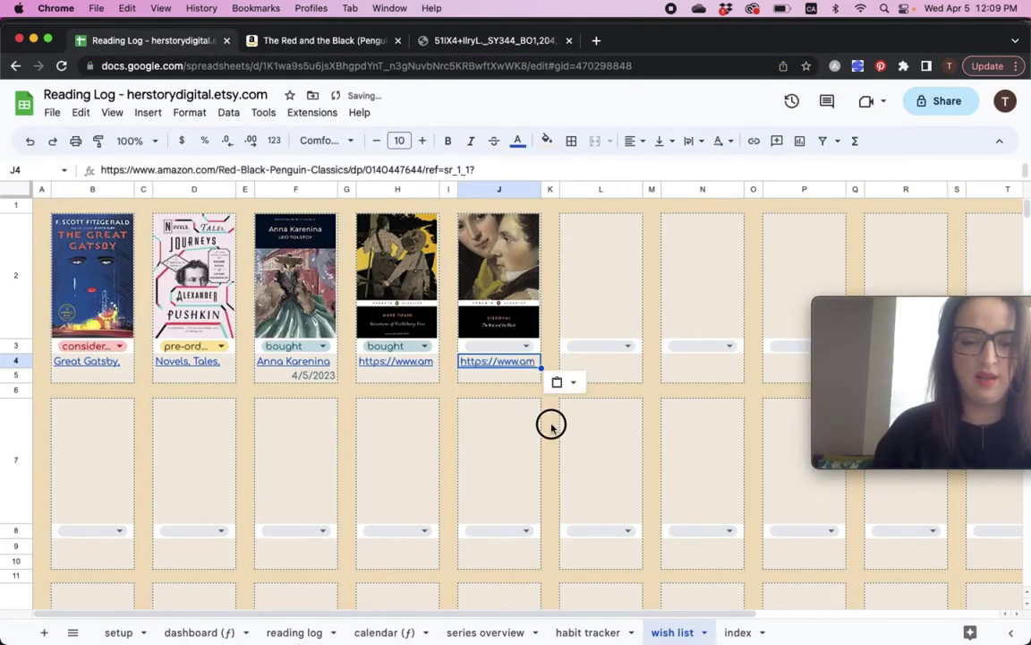
{"action": "left_click", "coordinate": [551, 428]}
Replace the URL in J4 with its page title and open the linked Amazon product page.
{"action": "mouse_move", "coordinate": [502, 364]}
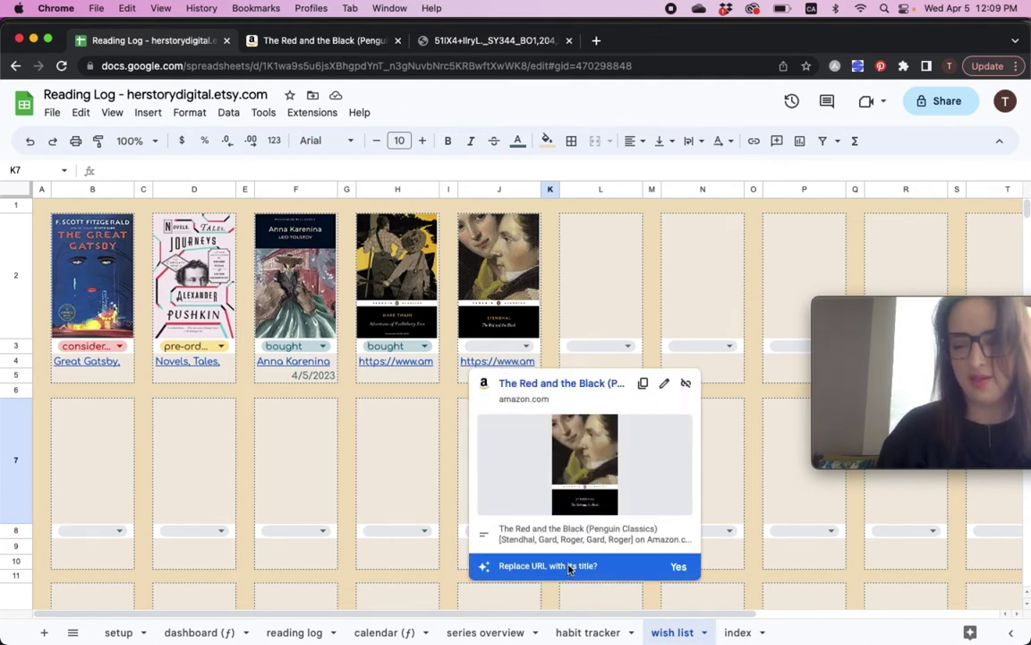
{"action": "left_click", "coordinate": [677, 566]}
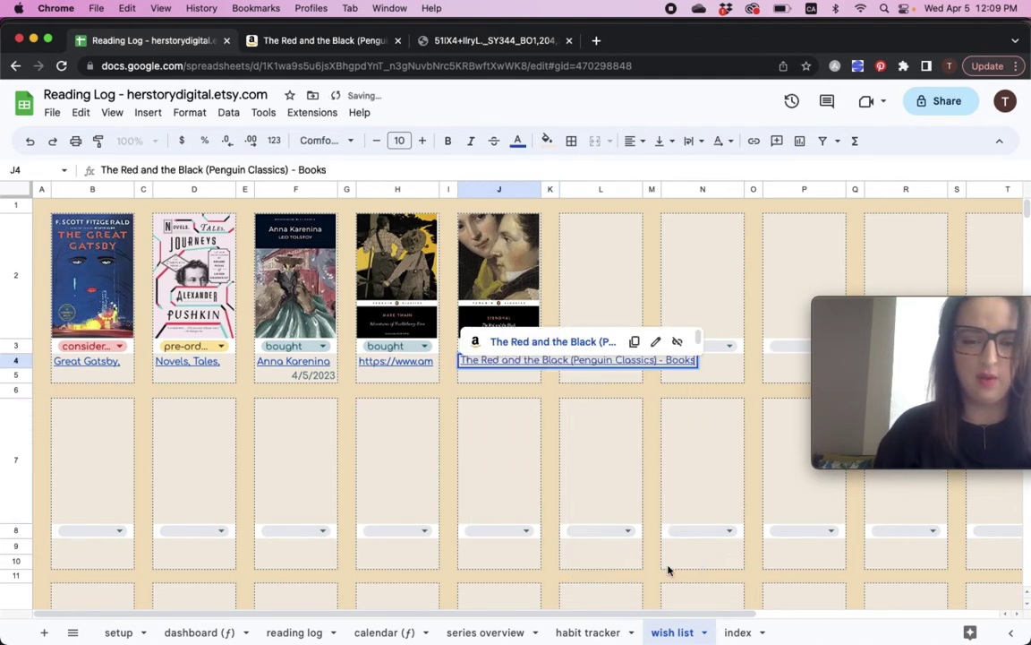
{"action": "left_click", "coordinate": [547, 405]}
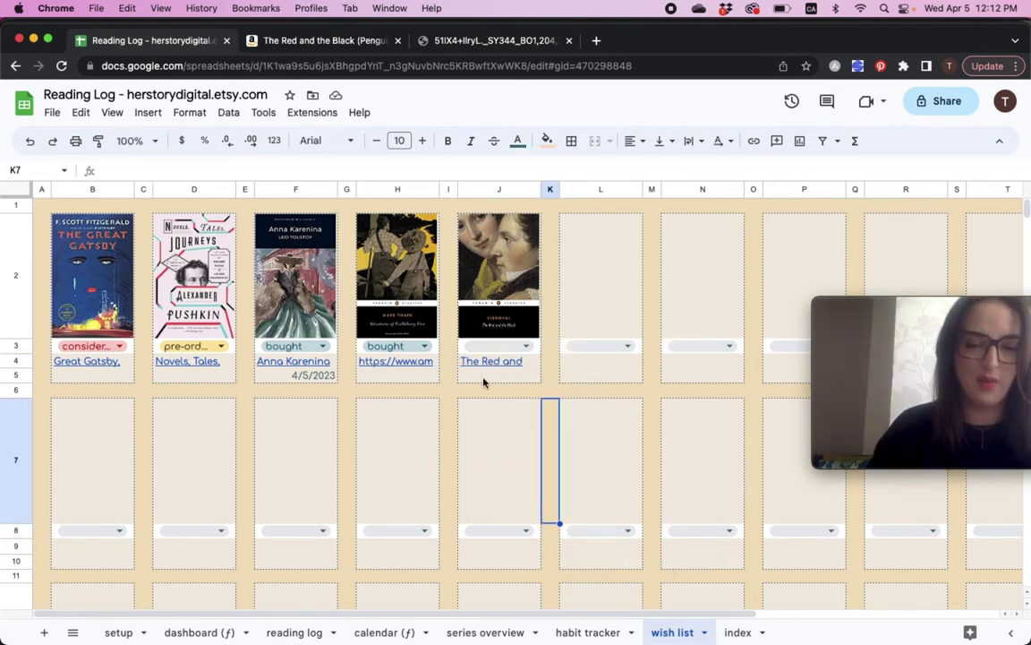
{"action": "mouse_move", "coordinate": [493, 364]}
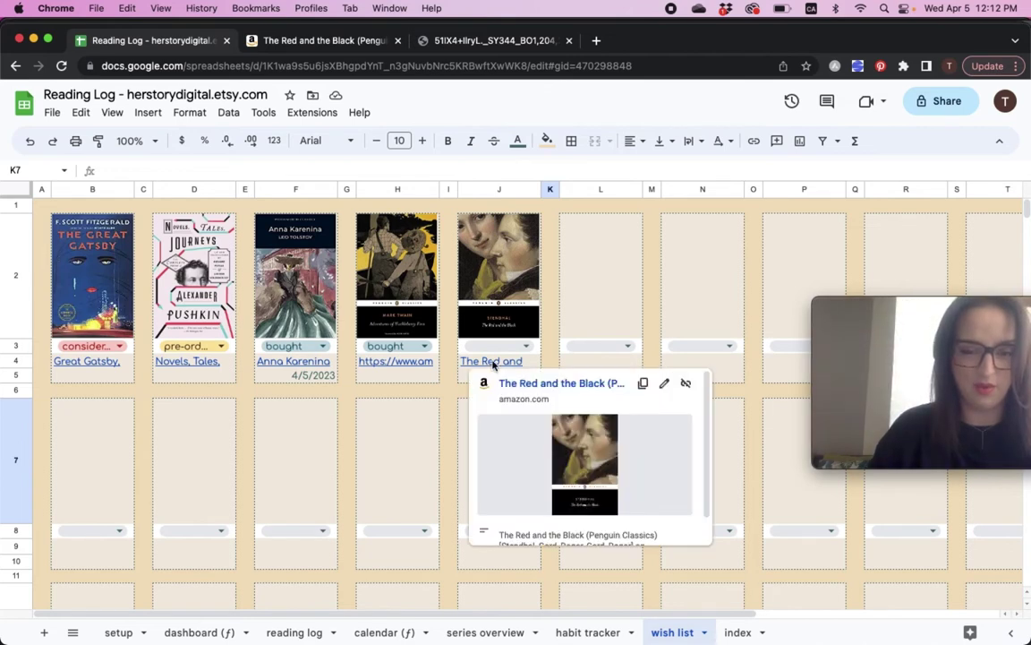
{"action": "left_click", "coordinate": [475, 362]}
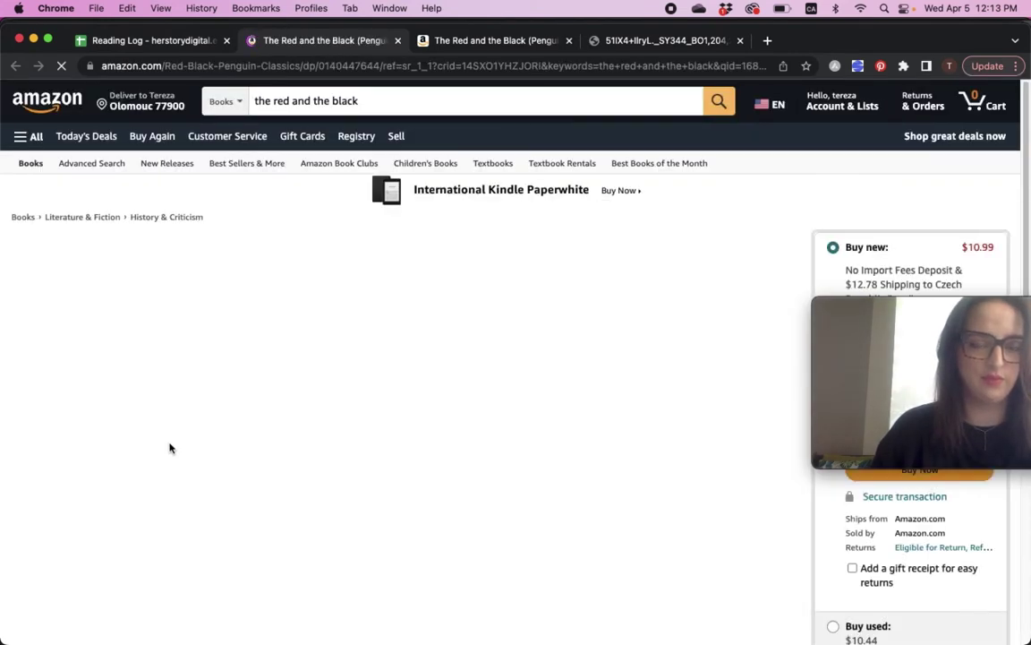
Return to the wish list and set the status of The Red and the Black in J3 to bought.
{"action": "left_click", "coordinate": [148, 40]}
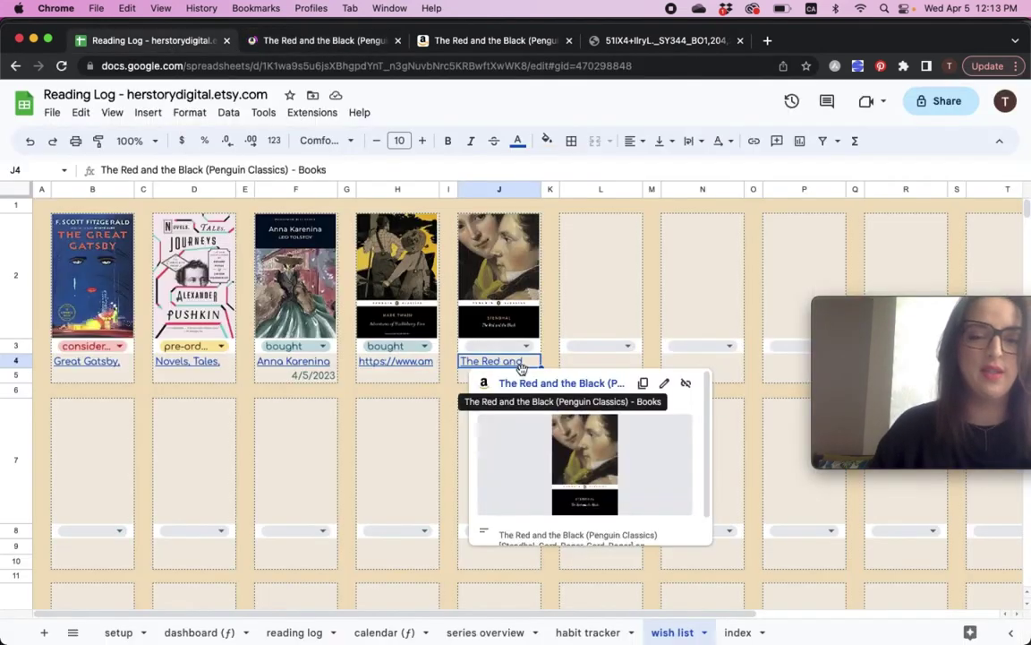
{"action": "left_click", "coordinate": [529, 347]}
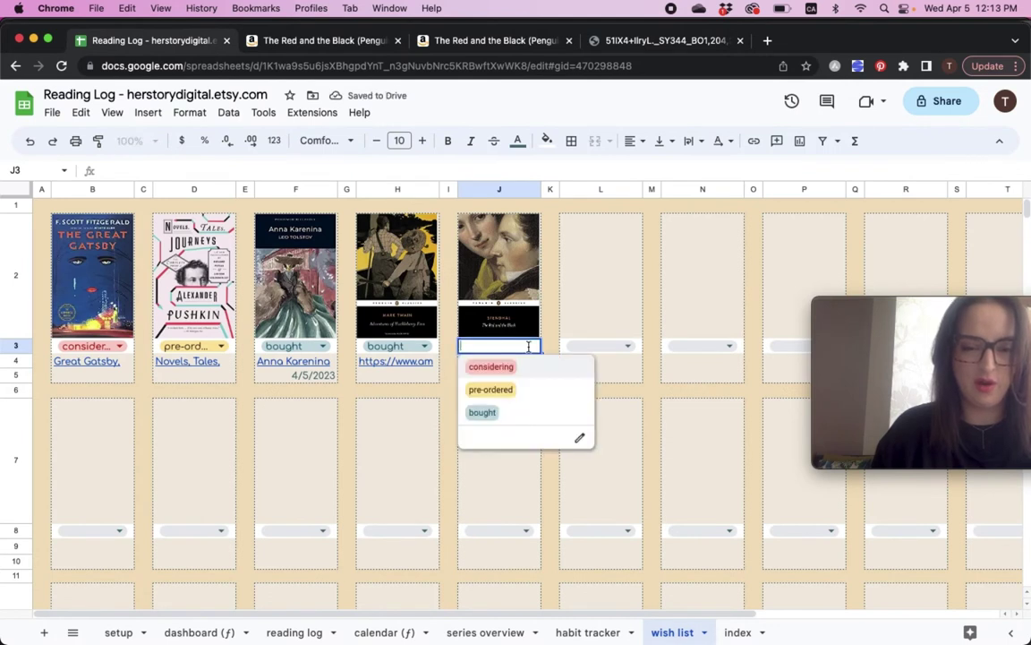
{"action": "left_click", "coordinate": [510, 412]}
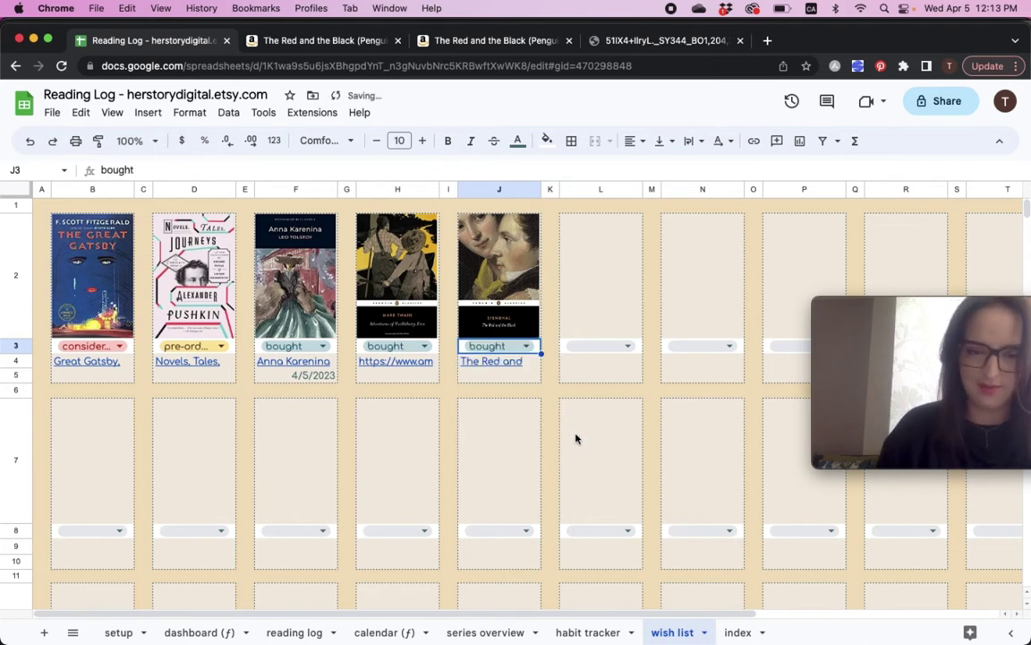
Examine the dropdown items in the data validation rule for status cell J3 and close the rule.
{"action": "left_click", "coordinate": [530, 349]}
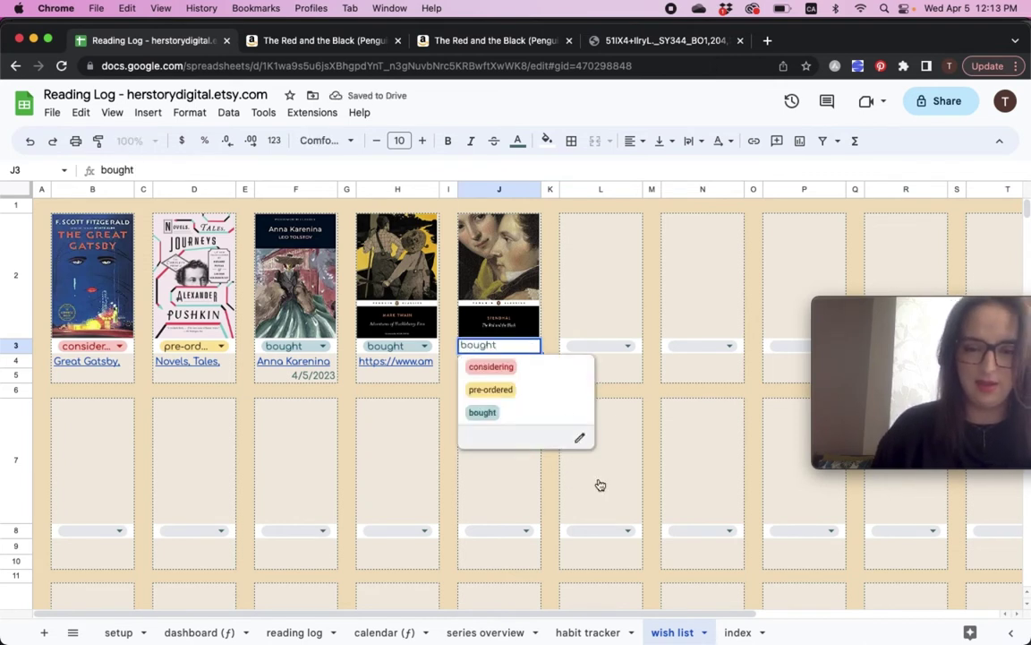
{"action": "left_click", "coordinate": [580, 438]}
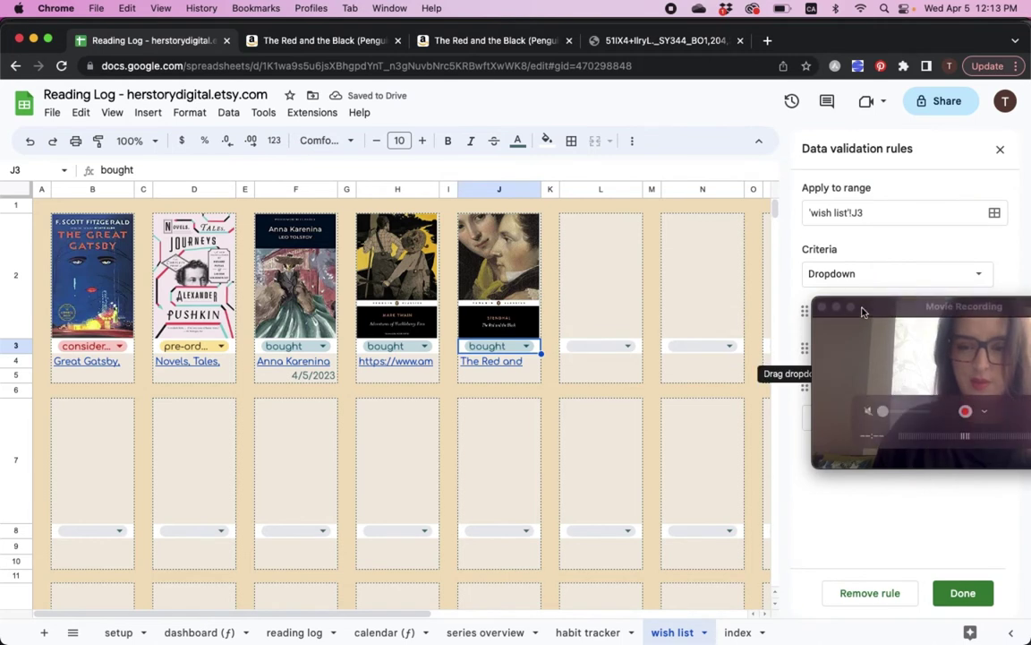
{"action": "left_click_drag", "start_coordinate": [864, 312], "coordinate": [484, 497]}
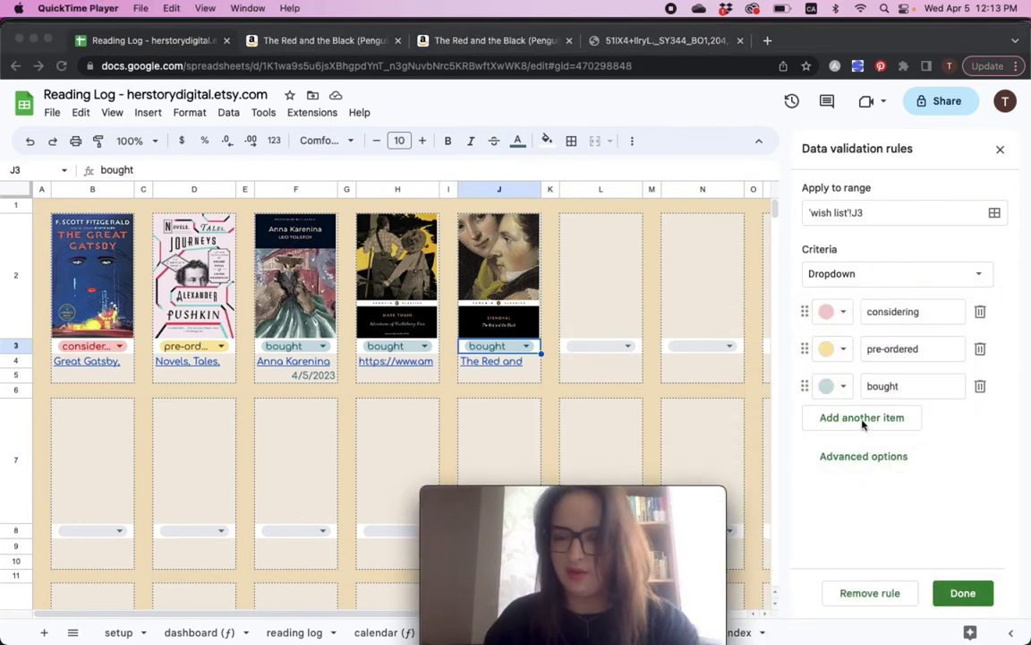
{"action": "left_click", "coordinate": [907, 364]}
{"action": "left_click", "coordinate": [921, 348]}
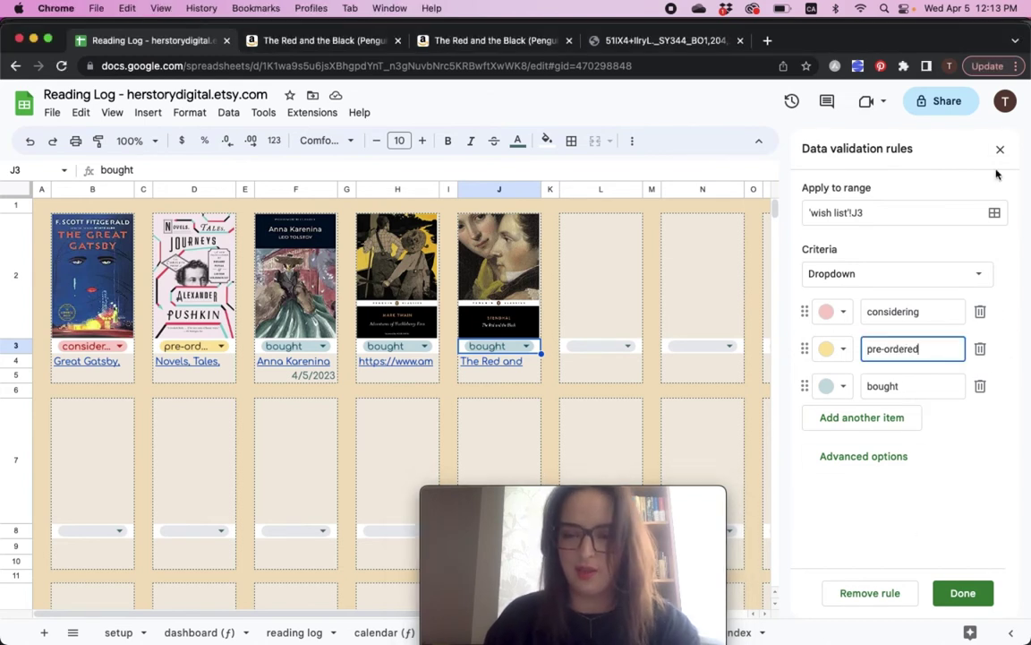
{"action": "left_click", "coordinate": [961, 593]}
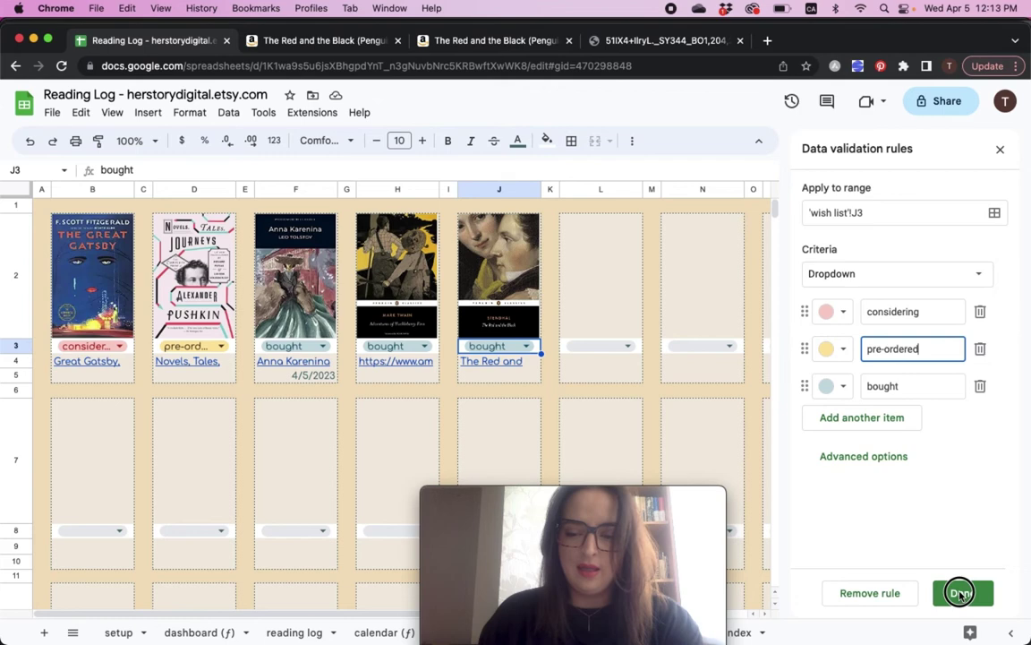
{"action": "left_click", "coordinate": [997, 148]}
{"action": "left_click_drag", "start_coordinate": [676, 497], "coordinate": [971, 441]}
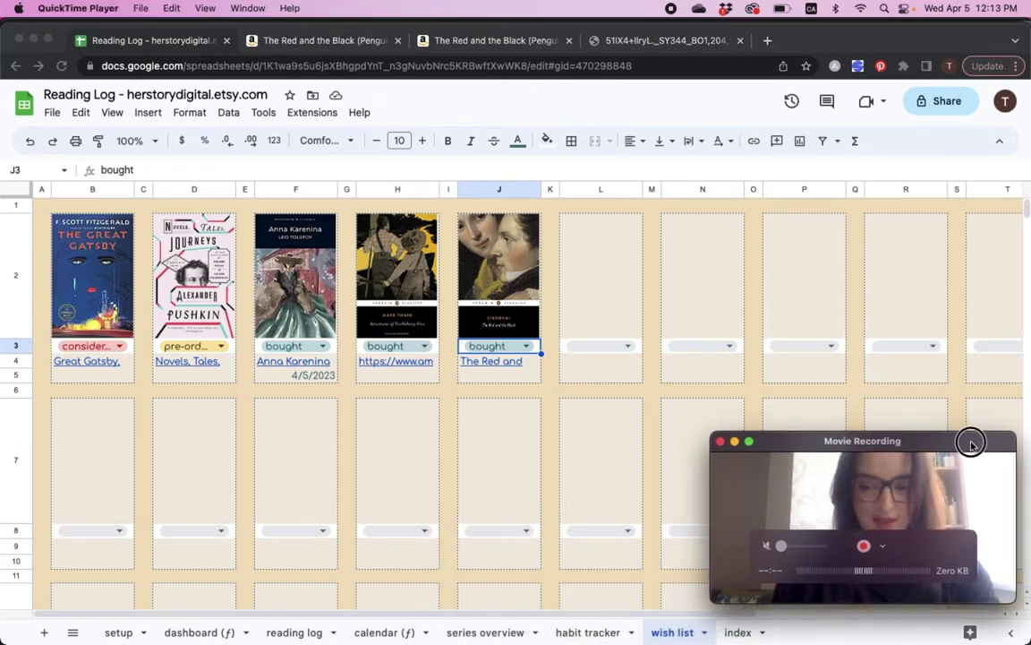
On the dashboard, set the overview's reading year in C4 to 1/1/2024.
{"action": "left_click", "coordinate": [201, 618]}
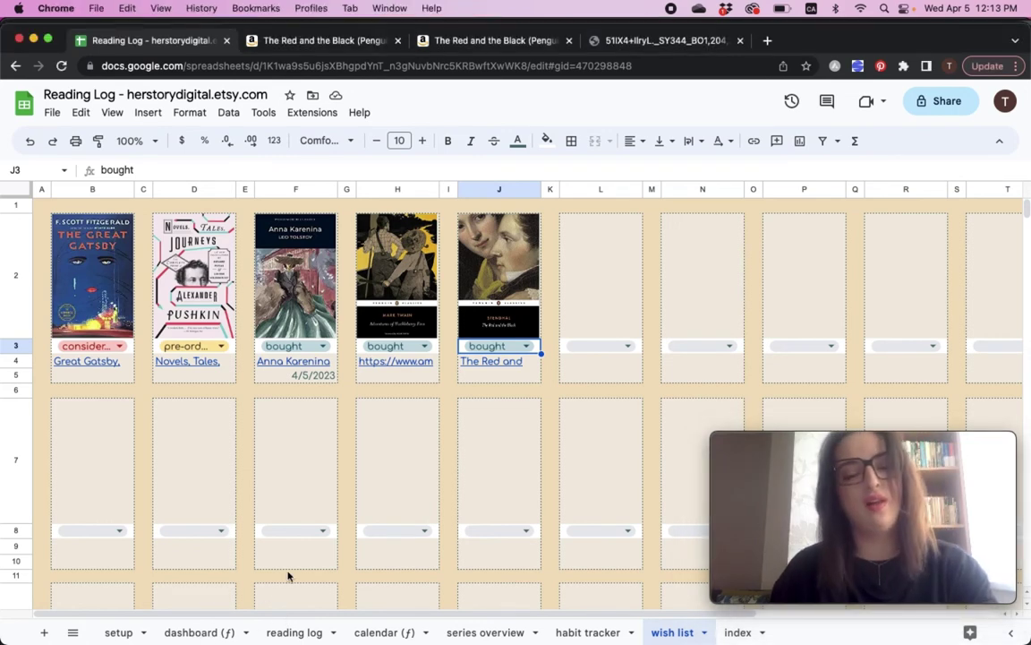
{"action": "left_click", "coordinate": [213, 628]}
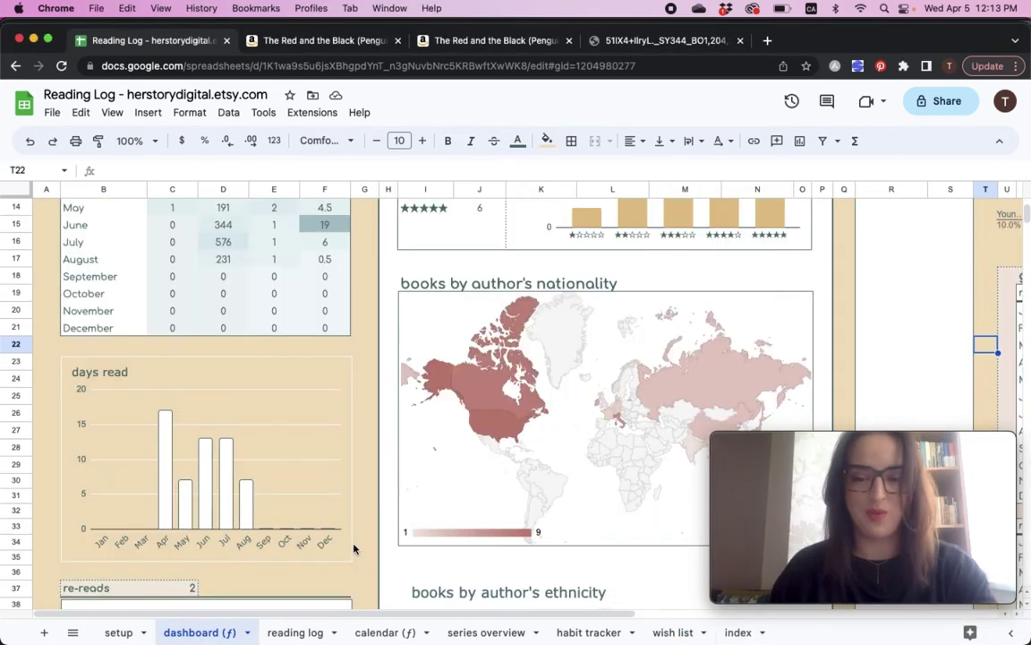
{"action": "scroll", "coordinate": [442, 451], "scroll_direction": "up", "scroll_amount": 5}
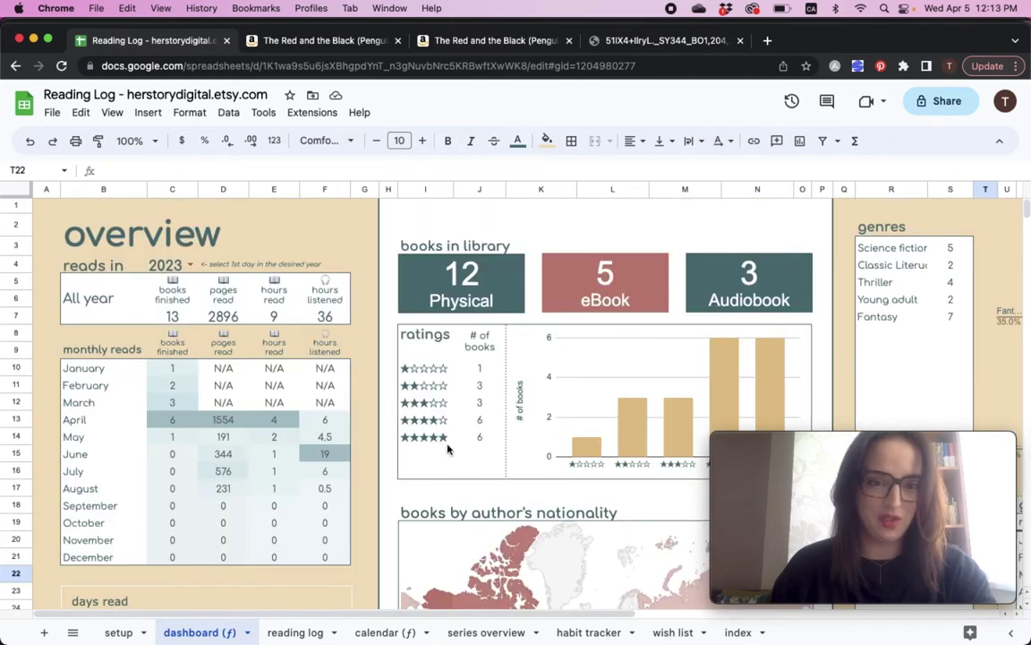
{"action": "left_click", "coordinate": [189, 266]}
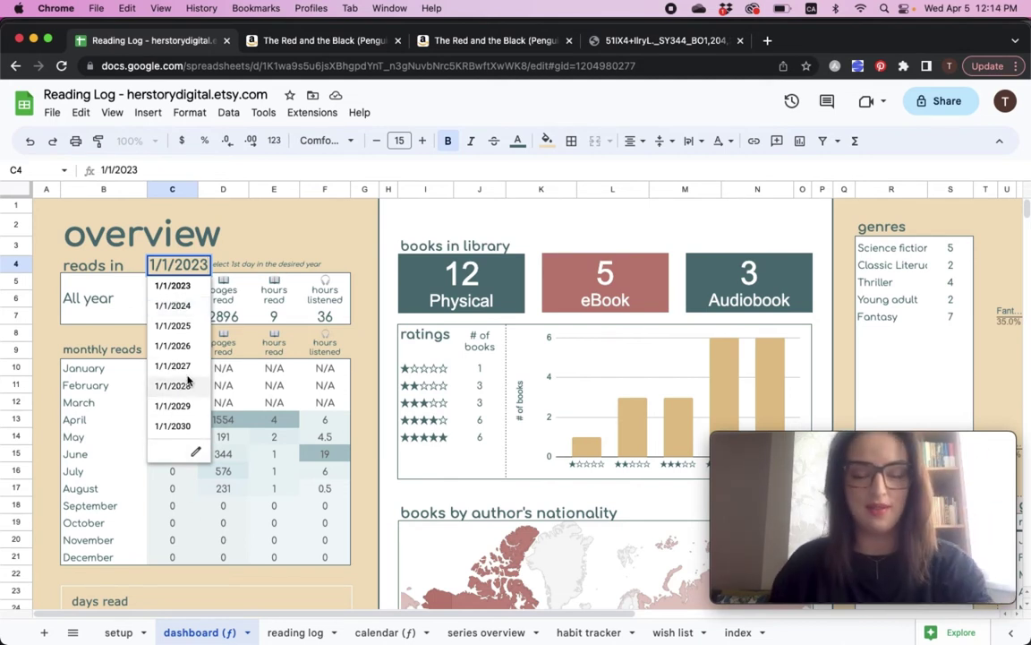
{"action": "left_click", "coordinate": [175, 265]}
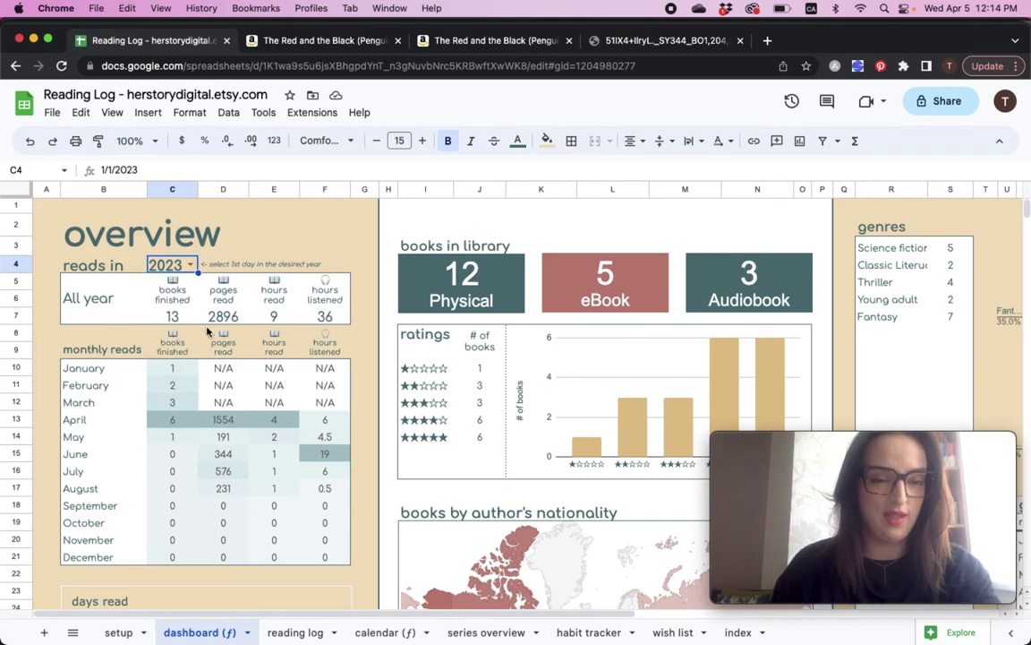
{"action": "left_click", "coordinate": [189, 264]}
{"action": "key", "text": "Down"}
{"action": "key", "text": "Return"}
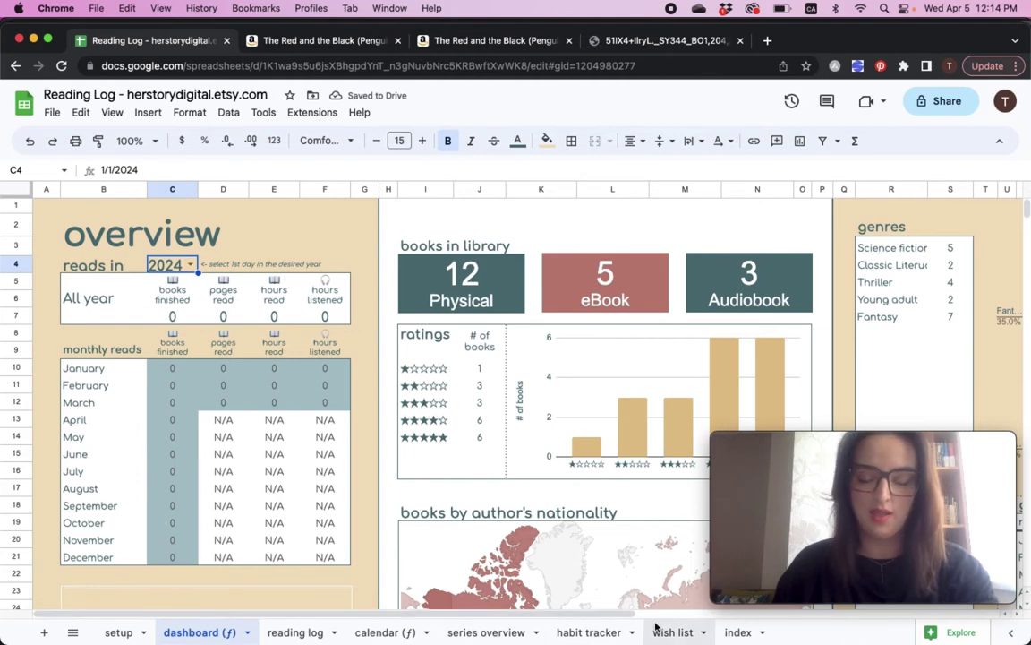
View the habit tracker and the reading log that supply the dashboard's data.
{"action": "left_click", "coordinate": [586, 633]}
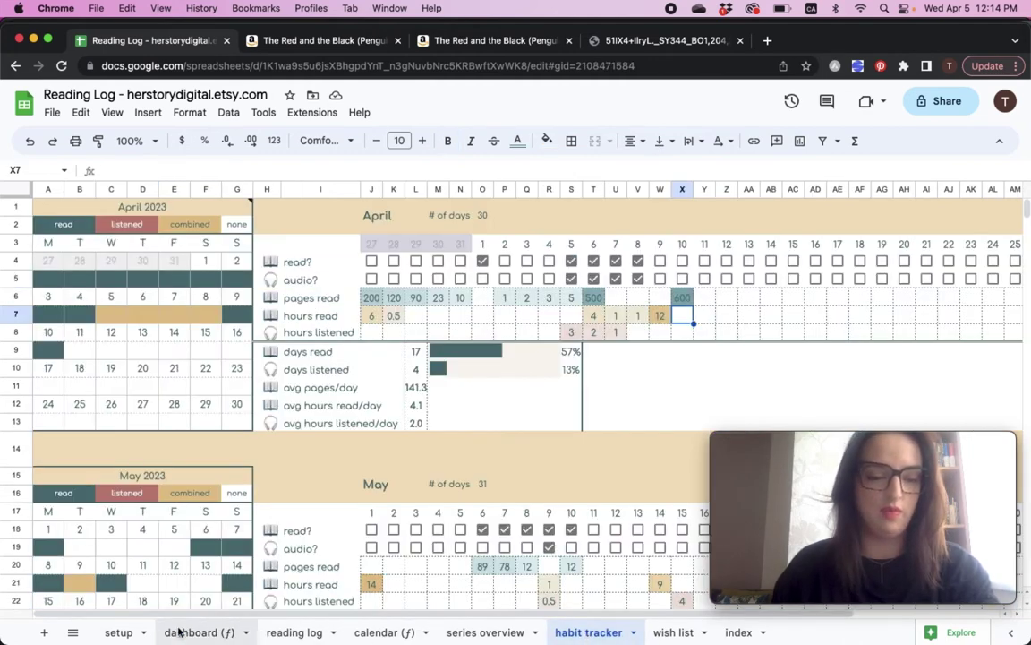
{"action": "left_click", "coordinate": [286, 633]}
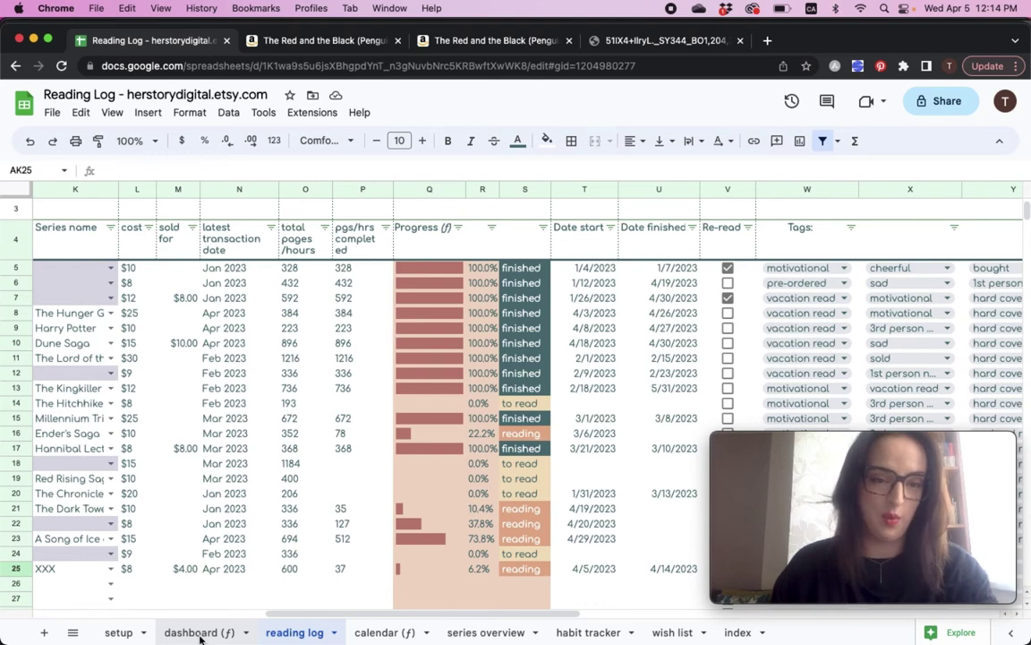
On the dashboard, set the overview's reading year in C4 to 1/1/2023 and review the monthly reads.
{"action": "left_click", "coordinate": [200, 633]}
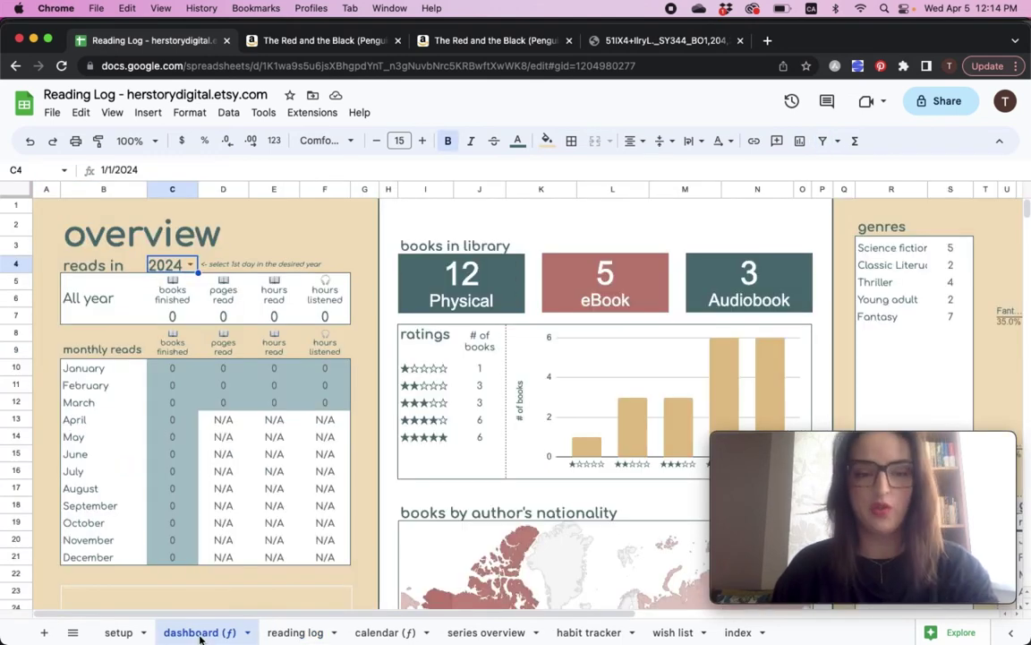
{"action": "left_click", "coordinate": [190, 265]}
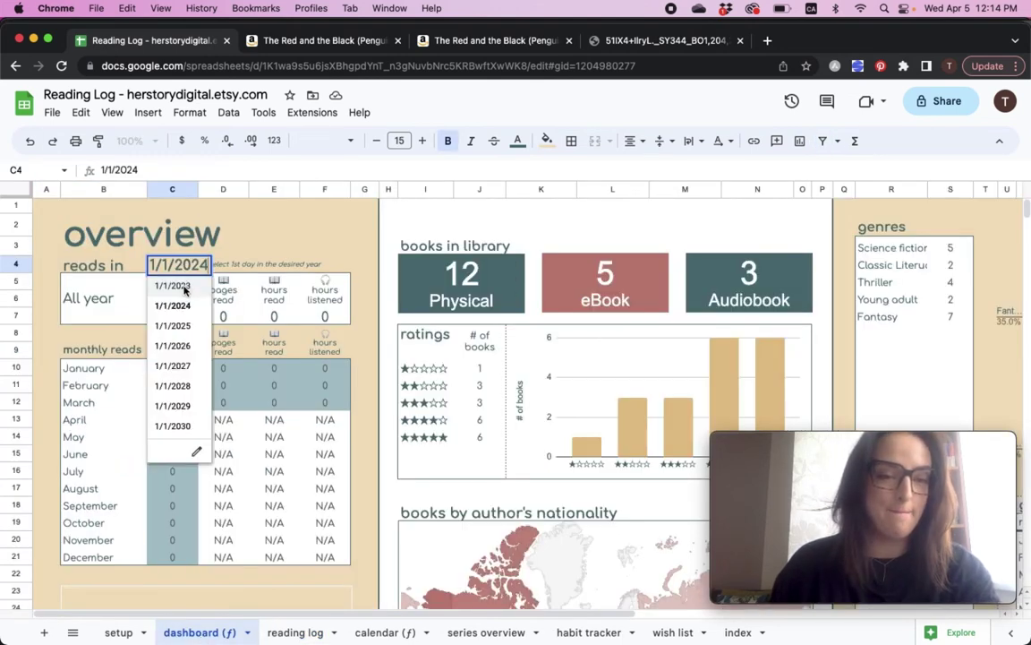
{"action": "left_click", "coordinate": [172, 285]}
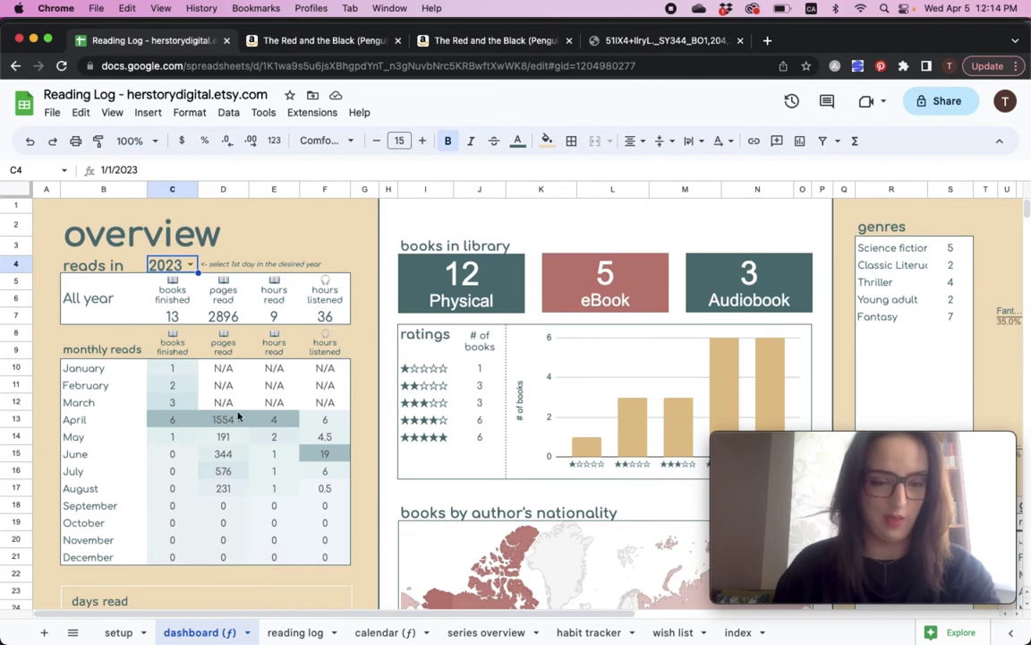
{"action": "scroll", "coordinate": [342, 551], "scroll_direction": "down", "scroll_amount": 2}
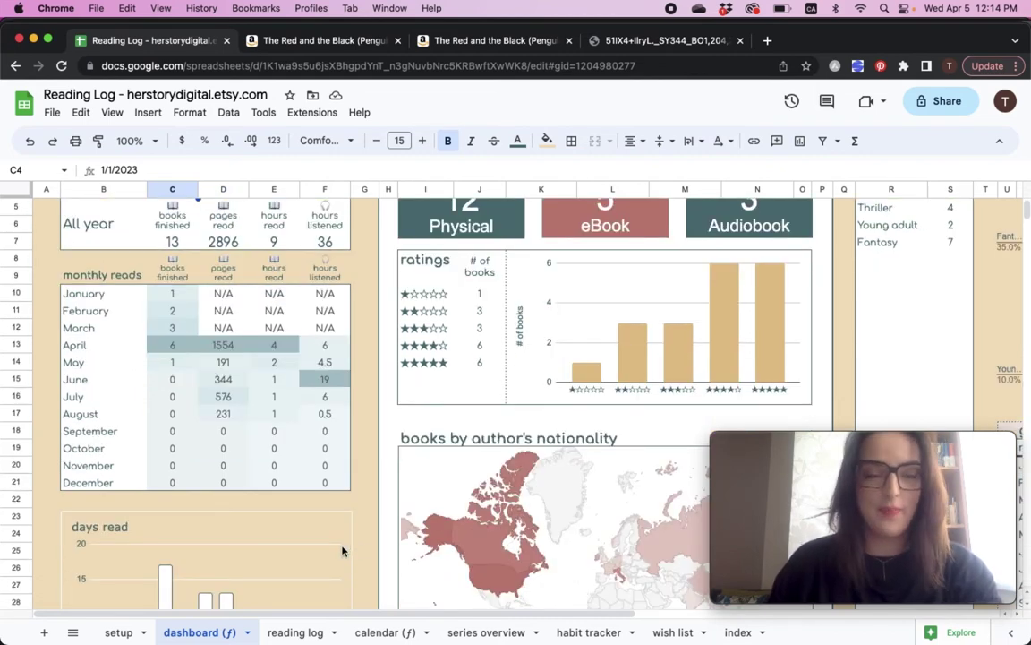
{"action": "scroll", "coordinate": [342, 550], "scroll_direction": "up", "scroll_amount": 2}
In the habit tracker, open the start-month date picker in A1 and browse ahead to January 2024.
{"action": "left_click", "coordinate": [573, 634]}
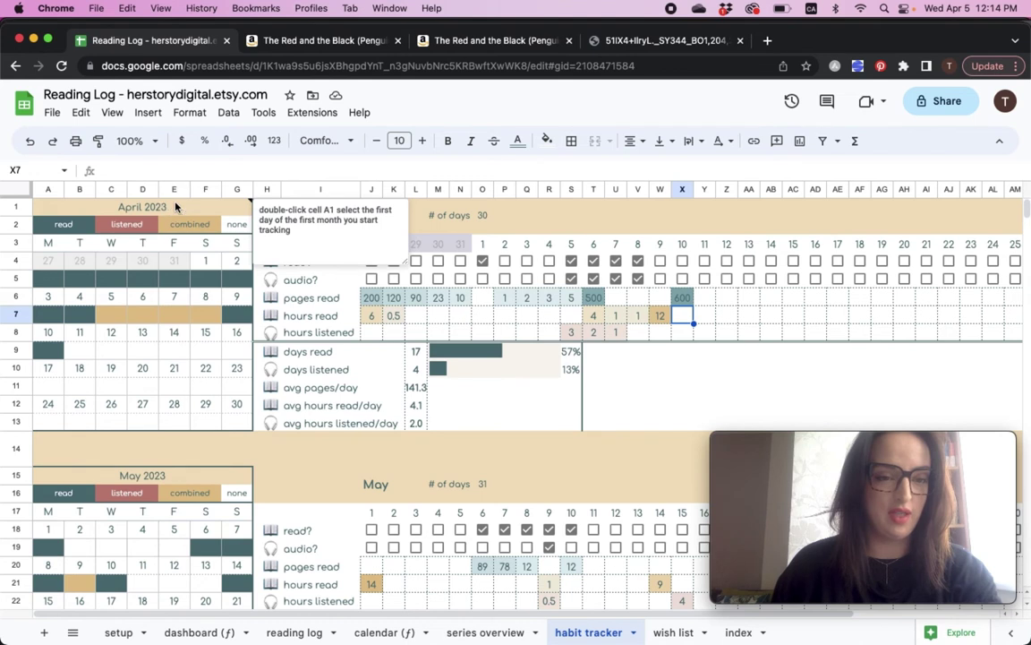
{"action": "double_click", "coordinate": [176, 207]}
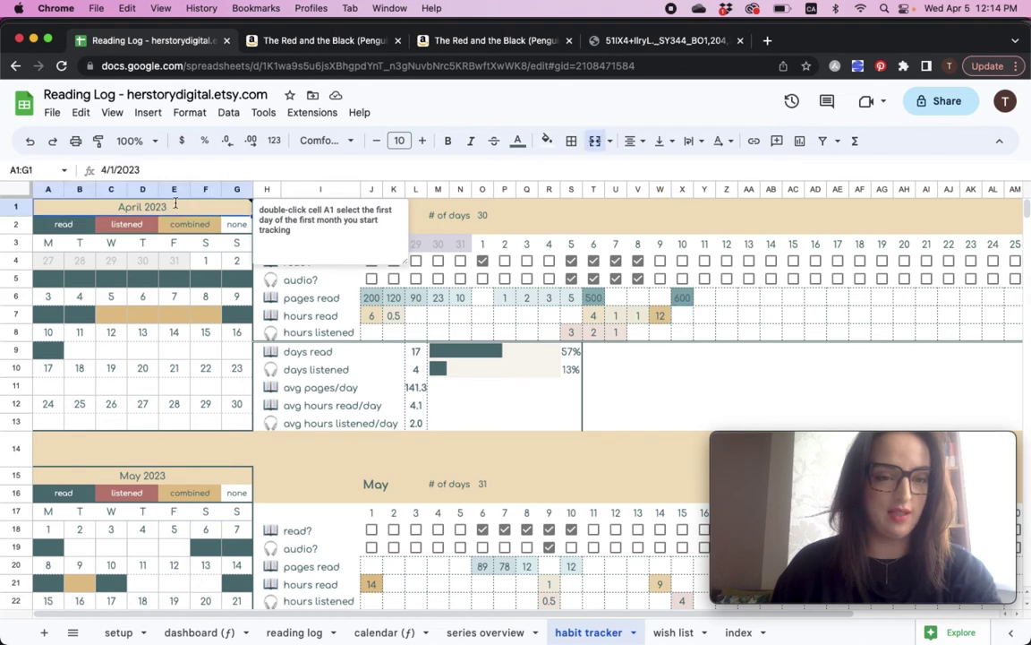
{"action": "left_click", "coordinate": [197, 232]}
{"action": "left_click", "coordinate": [197, 232]}
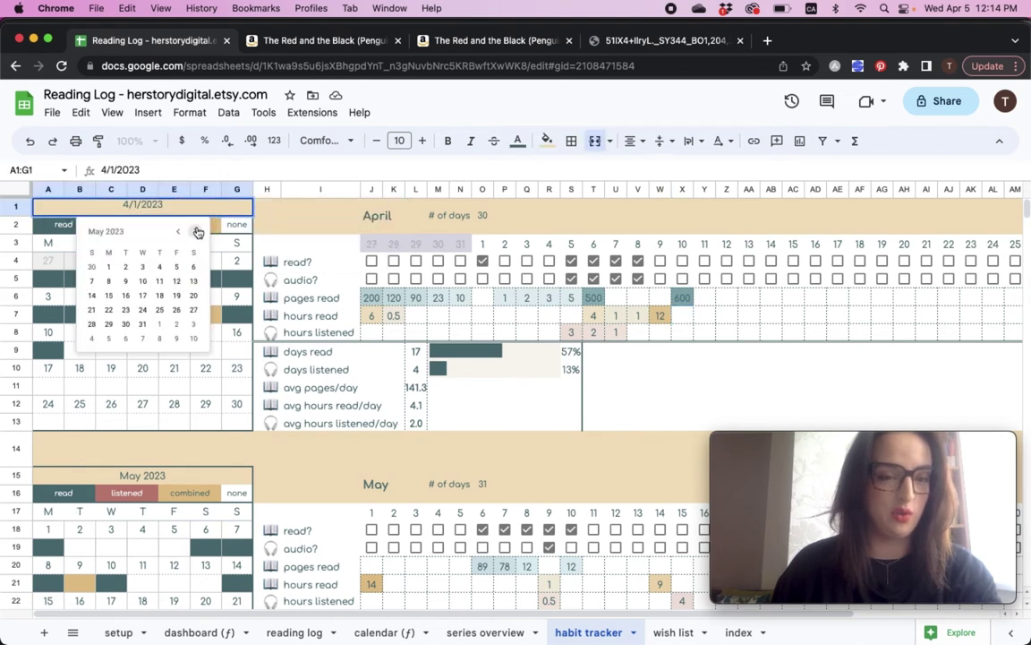
{"action": "left_click", "coordinate": [197, 231]}
{"action": "left_click", "coordinate": [197, 232]}
{"action": "left_click", "coordinate": [197, 232]}
{"action": "left_click", "coordinate": [197, 232]}
{"action": "left_click", "coordinate": [196, 232]}
{"action": "left_click", "coordinate": [197, 232]}
{"action": "left_click", "coordinate": [197, 232]}
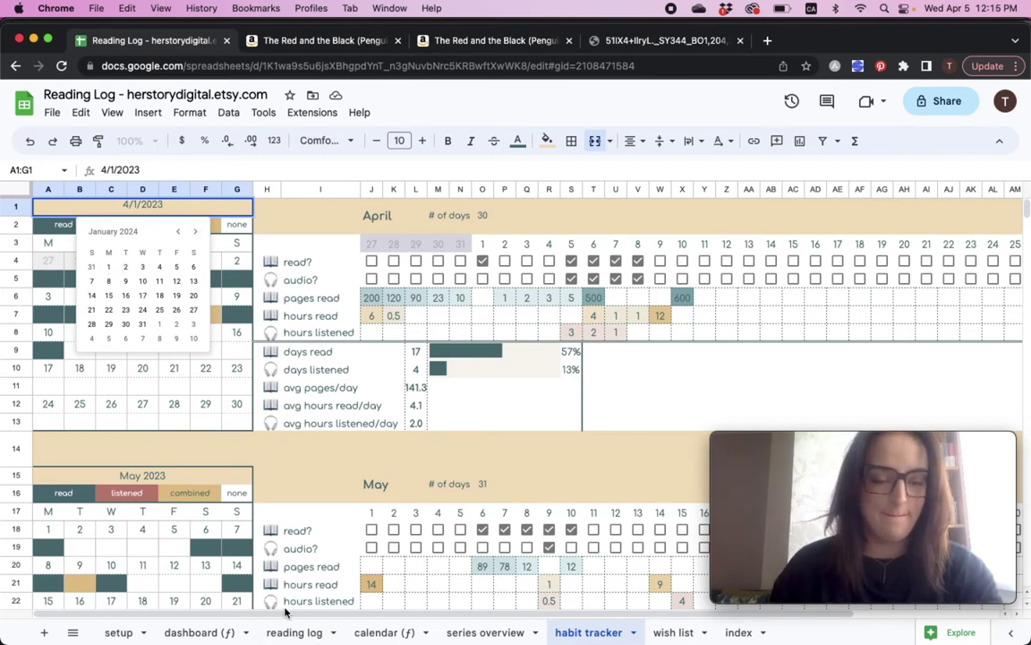
Return to the dashboard and examine the monthly pages and hours columns, then the books finished column C10:C21.
{"action": "left_click", "coordinate": [198, 630]}
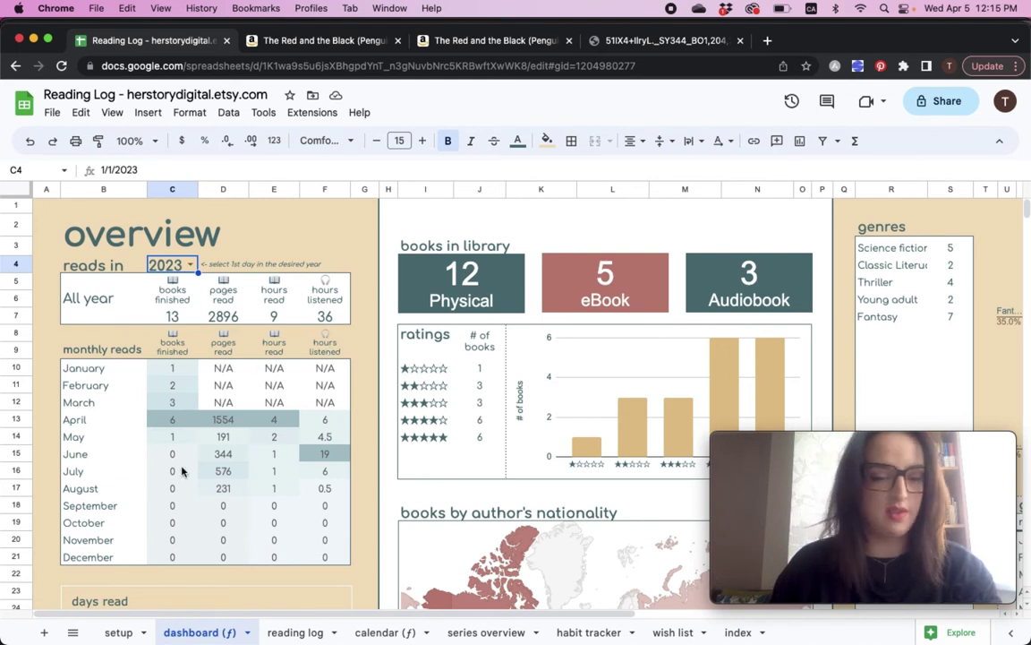
{"action": "left_click_drag", "start_coordinate": [224, 369], "coordinate": [329, 562]}
{"action": "left_click_drag", "start_coordinate": [166, 368], "coordinate": [161, 556]}
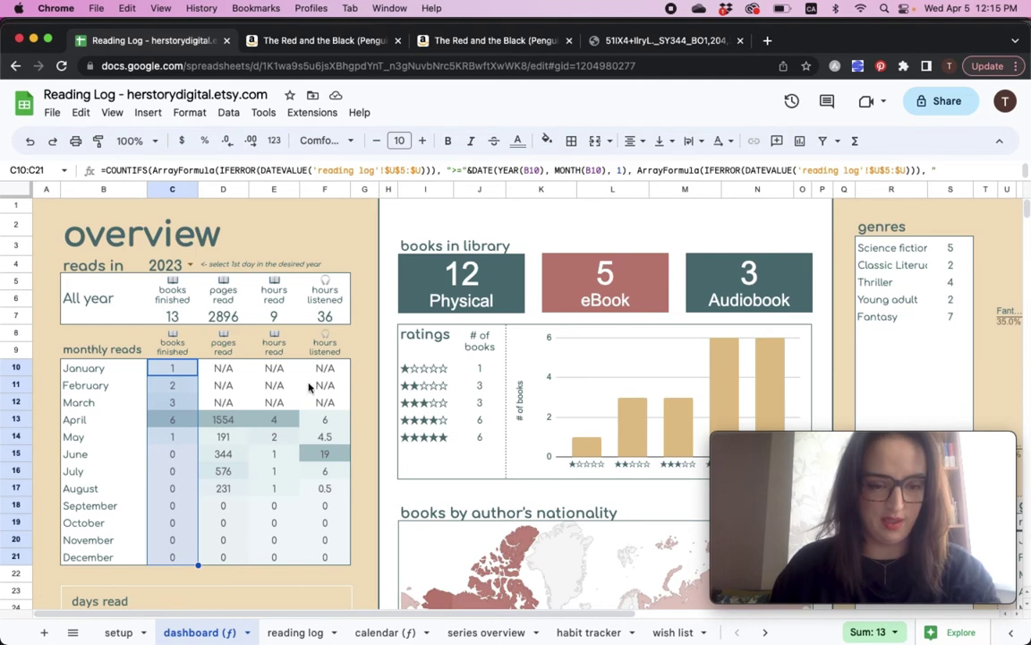
View the dashboard's ratings chart, author nationality map, ethnicity and gender charts, and CAWPILE ratings chart.
{"action": "left_click_drag", "start_coordinate": [331, 624], "coordinate": [364, 627]}
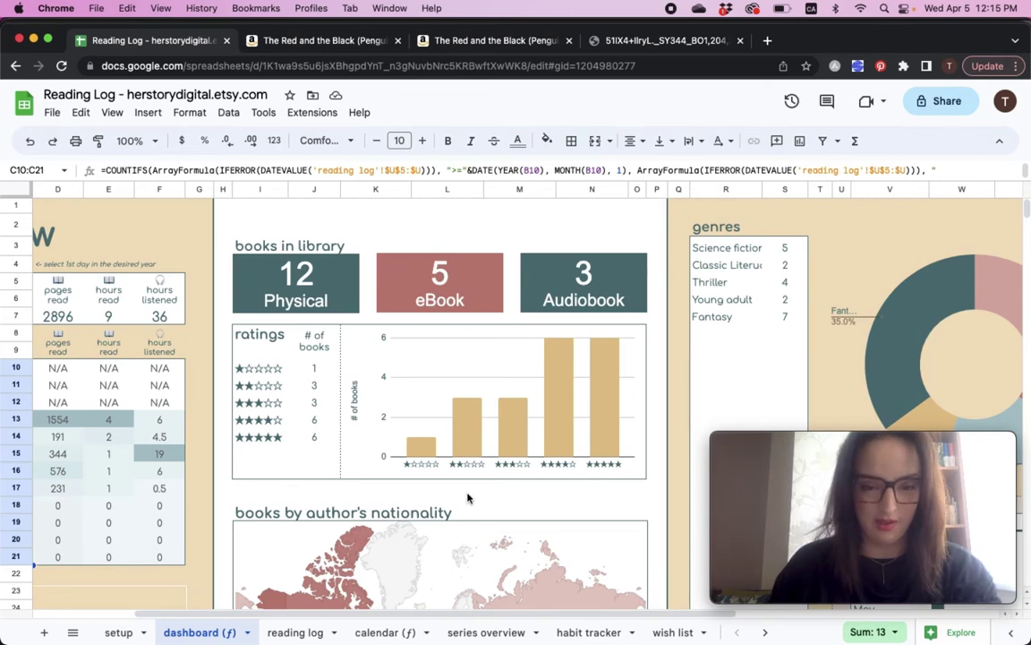
{"action": "scroll", "coordinate": [467, 498], "scroll_direction": "down", "scroll_amount": 3}
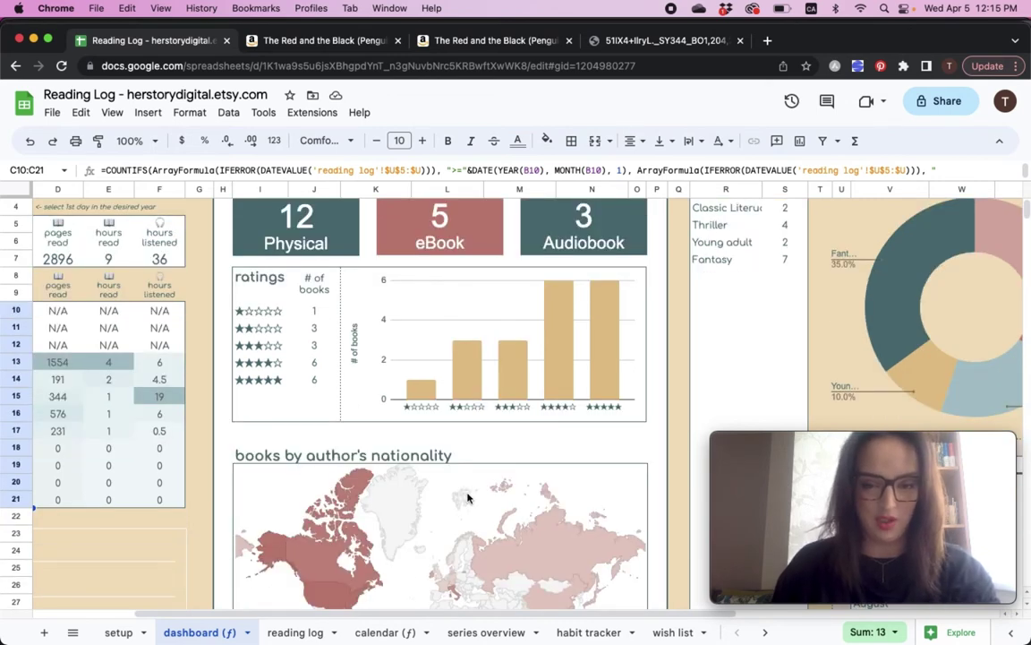
{"action": "scroll", "coordinate": [502, 367], "scroll_direction": "down", "scroll_amount": 8}
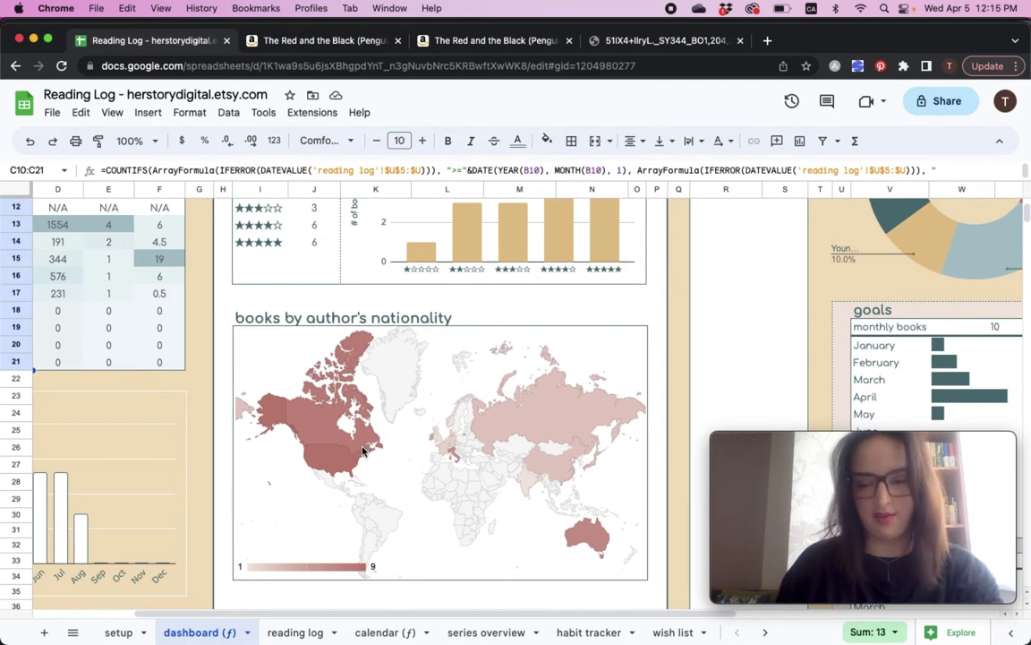
{"action": "left_click", "coordinate": [329, 465]}
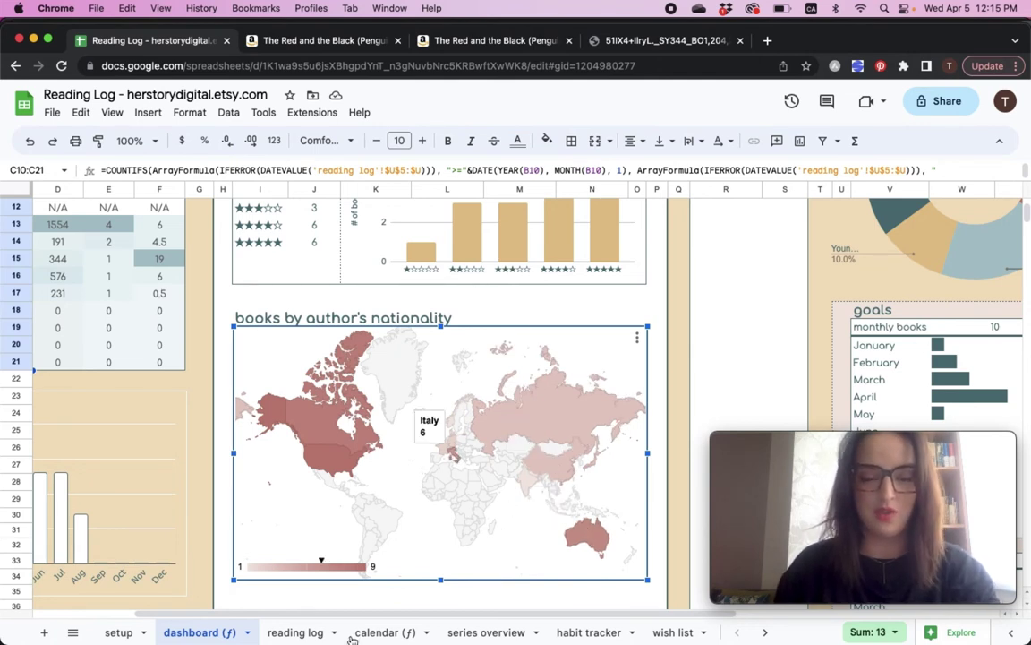
{"action": "scroll", "coordinate": [489, 471], "scroll_direction": "down", "scroll_amount": 10}
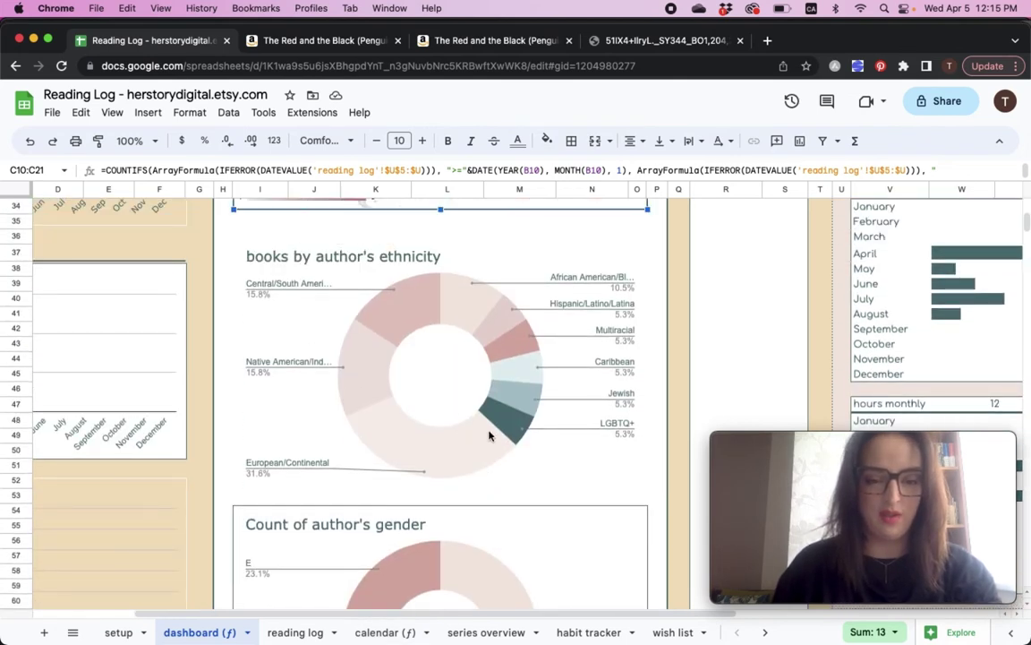
{"action": "scroll", "coordinate": [489, 436], "scroll_direction": "down", "scroll_amount": 10}
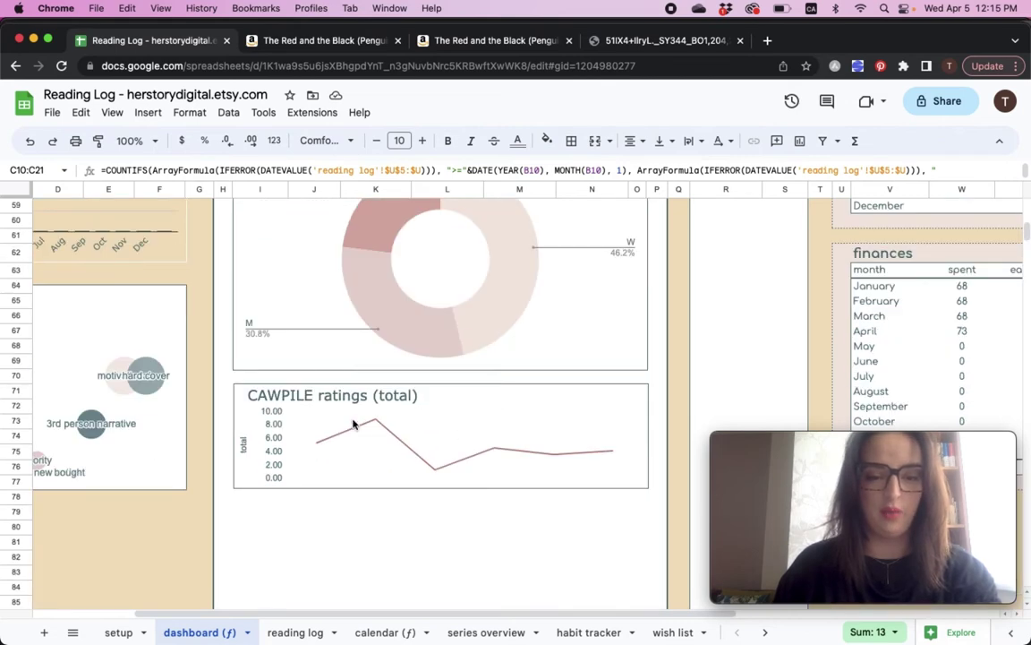
View the tags distribution, purchased books and finished books charts, and inspect the re-reads formula in C37.
{"action": "left_click_drag", "start_coordinate": [584, 617], "coordinate": [372, 616]}
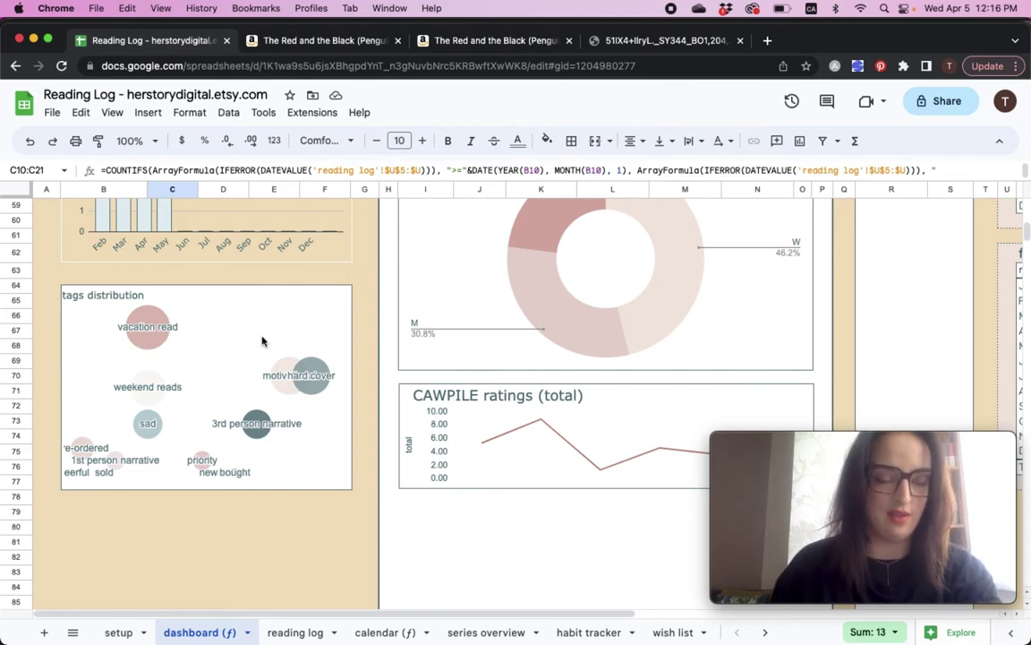
{"action": "scroll", "coordinate": [236, 301], "scroll_direction": "up", "scroll_amount": 5}
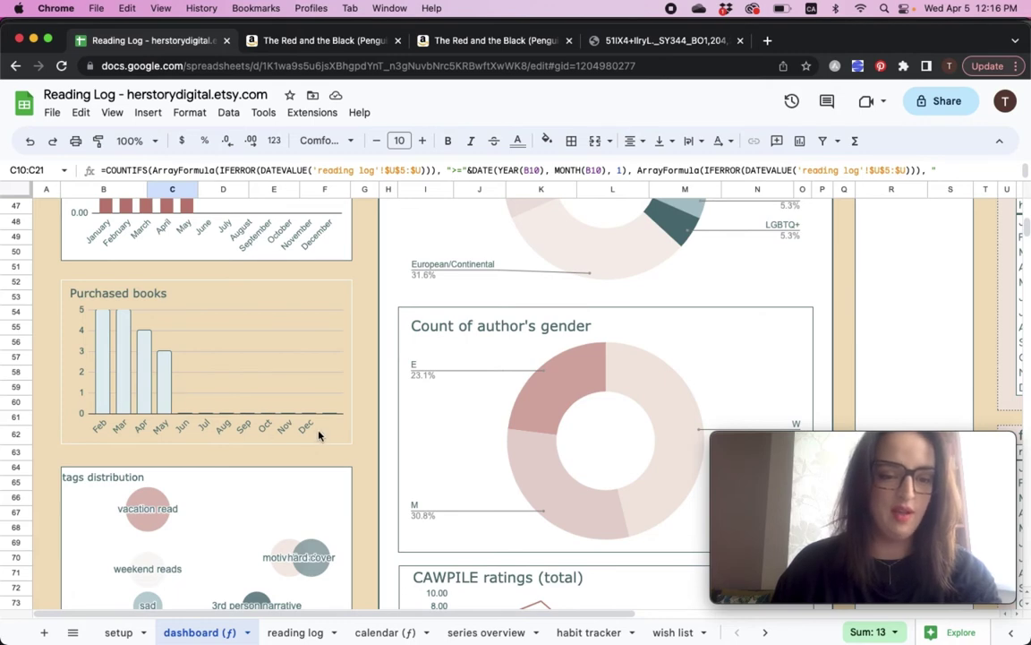
{"action": "scroll", "coordinate": [307, 329], "scroll_direction": "up", "scroll_amount": 5}
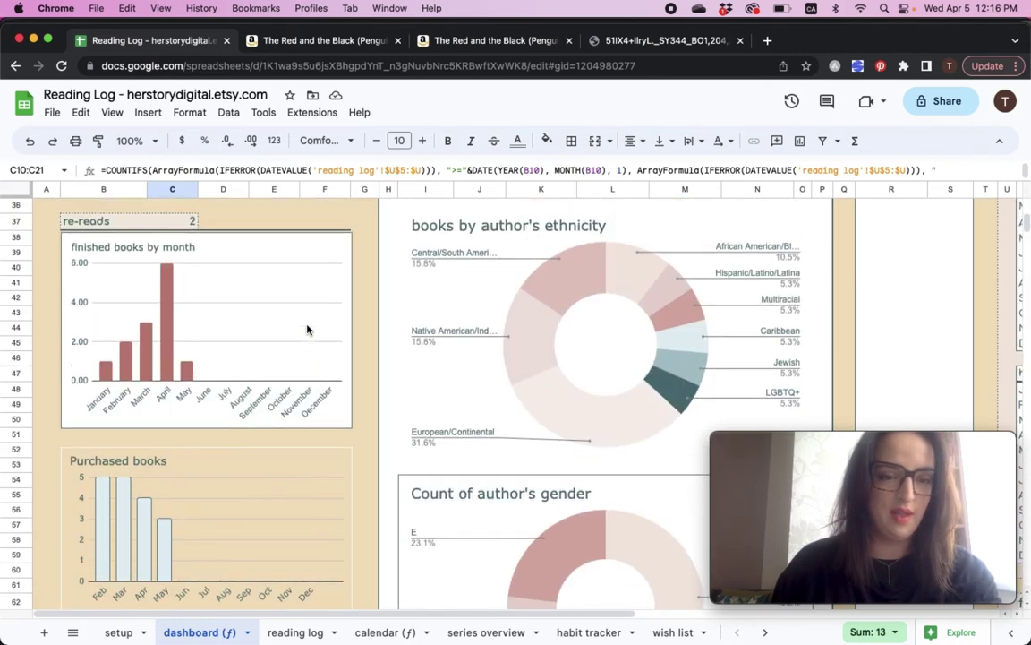
{"action": "scroll", "coordinate": [307, 329], "scroll_direction": "up", "scroll_amount": 1}
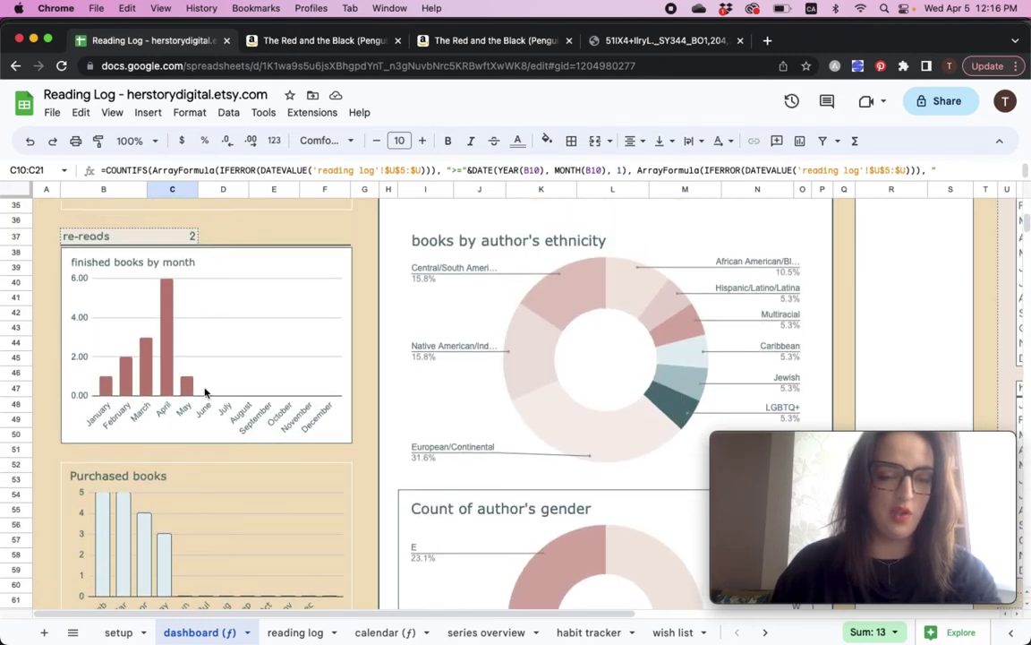
{"action": "left_click", "coordinate": [90, 235]}
{"action": "left_click", "coordinate": [186, 240]}
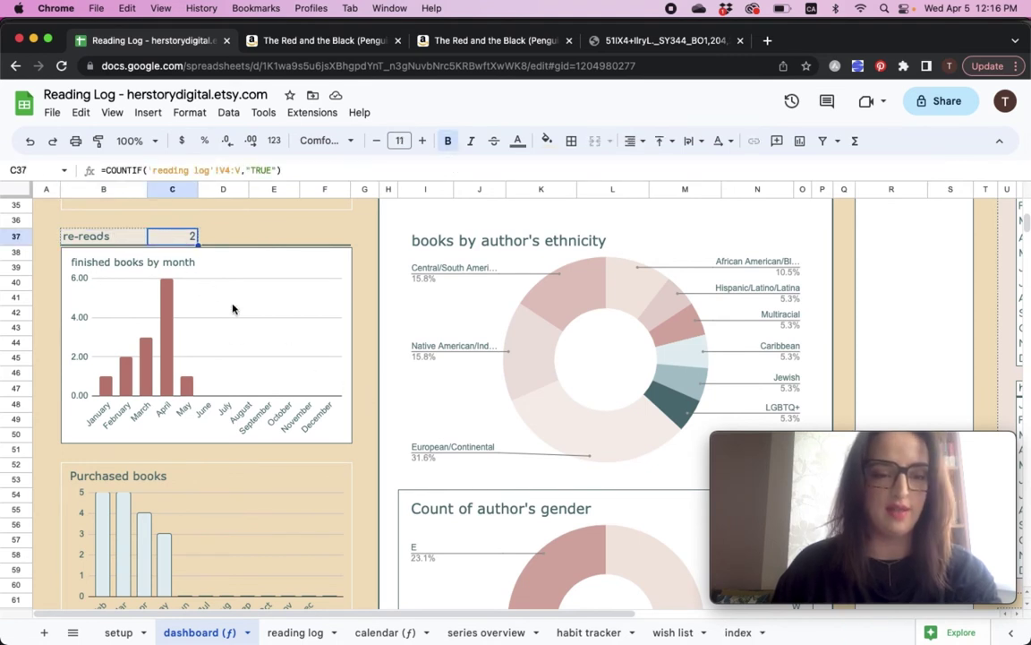
Mark the books in rows 6 and 8 of the reading log as re-reads and check the dashboard's re-reads count.
{"action": "left_click", "coordinate": [297, 631]}
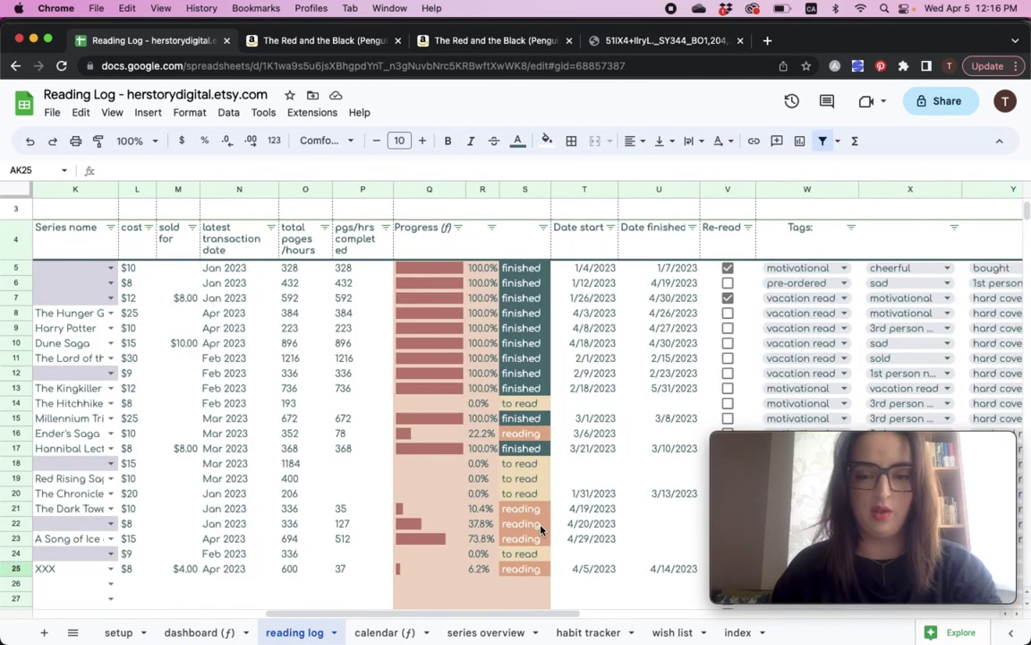
{"action": "left_click", "coordinate": [727, 282]}
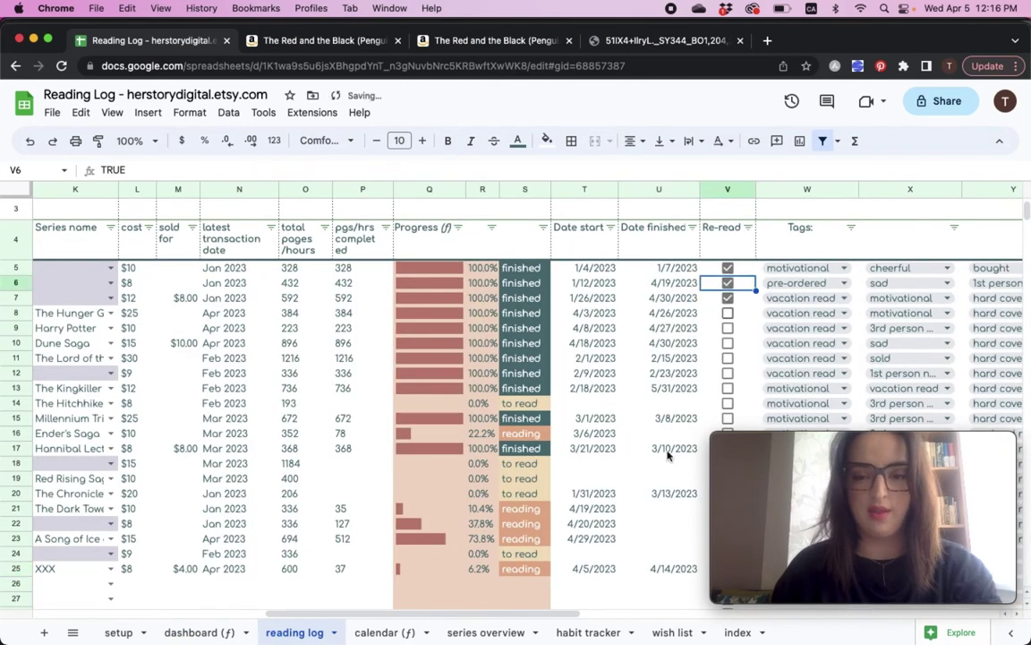
{"action": "left_click", "coordinate": [727, 312]}
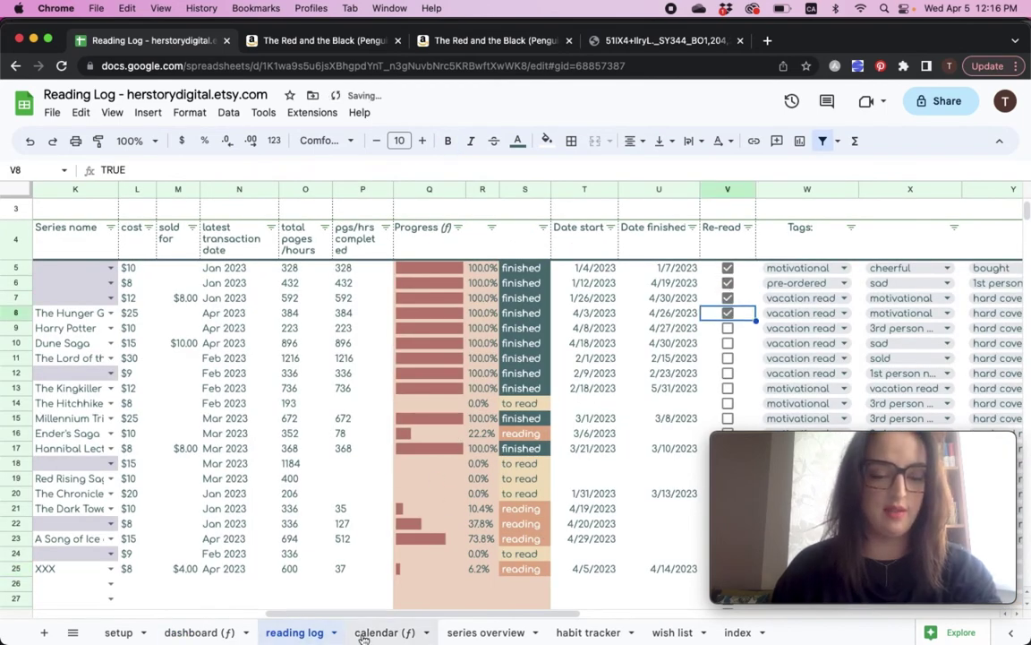
{"action": "left_click", "coordinate": [204, 634]}
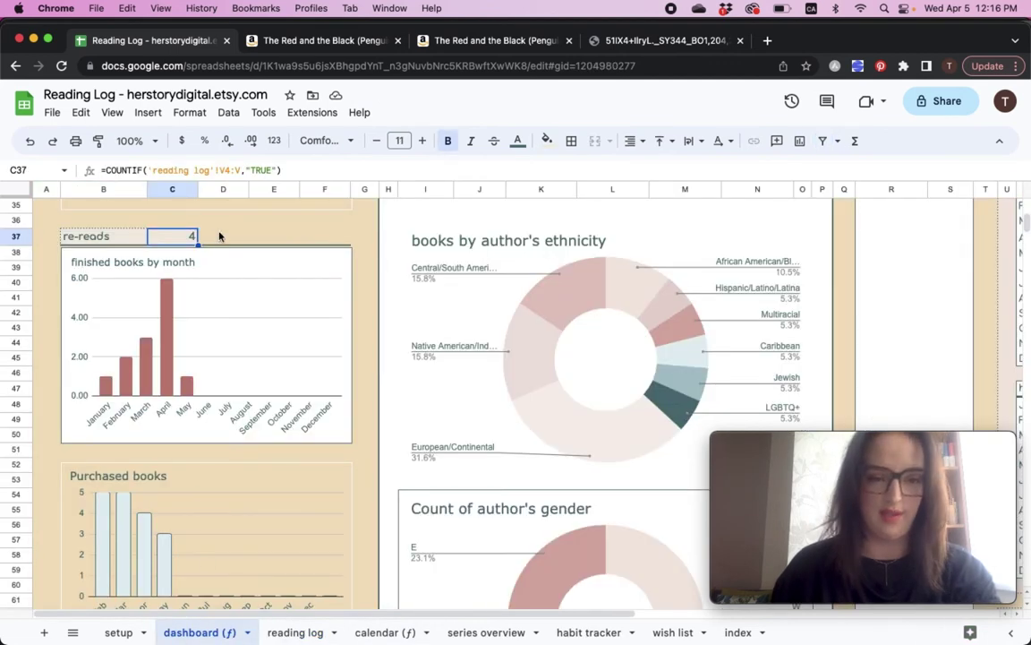
{"action": "left_click", "coordinate": [220, 235]}
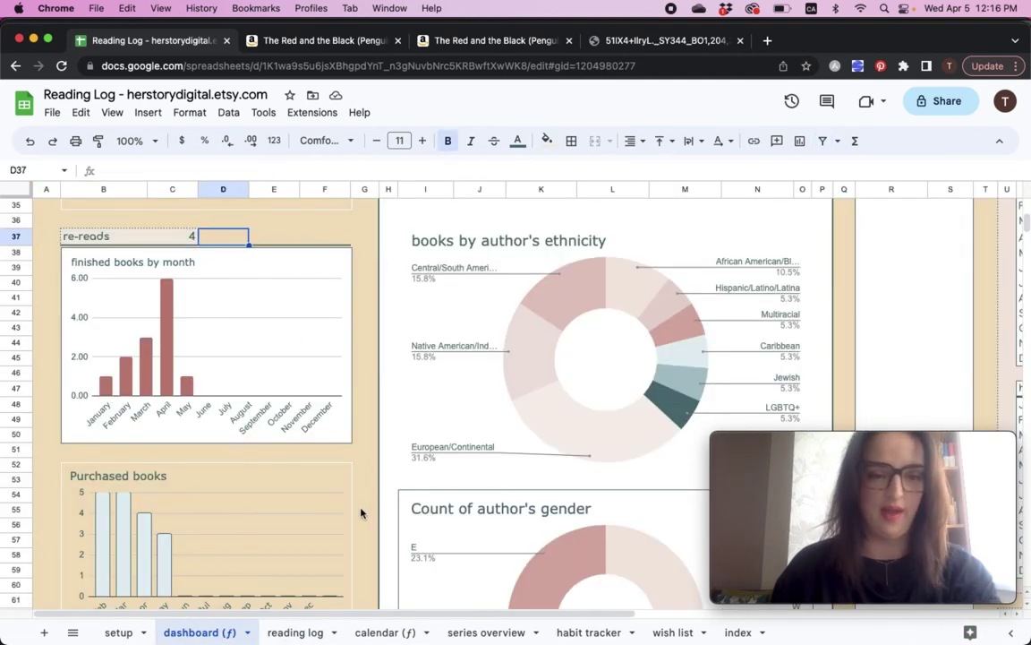
View the dashboard's genres list and chart, and the monthly books and pages goals below them.
{"action": "scroll", "coordinate": [361, 513], "scroll_direction": "up", "scroll_amount": 10}
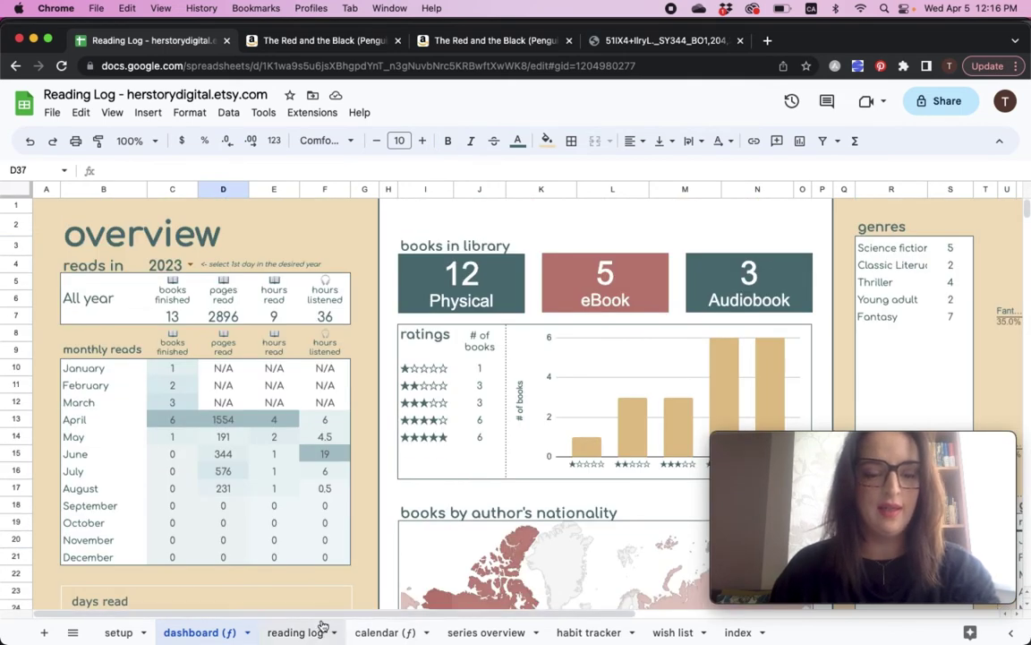
{"action": "scroll", "coordinate": [454, 620], "scroll_direction": "right", "scroll_amount": 5}
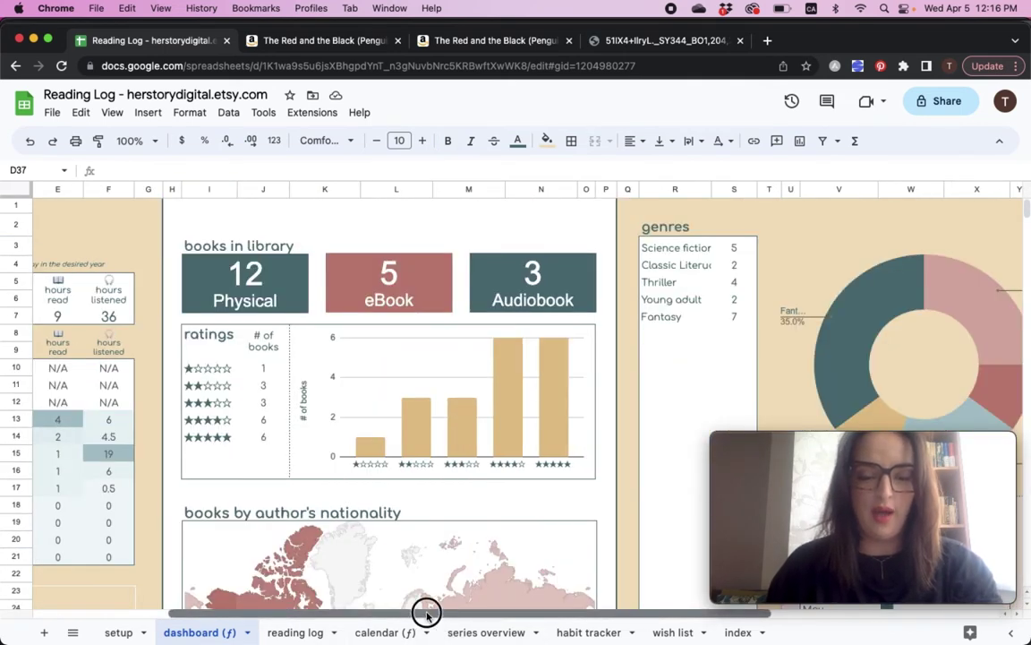
{"action": "left_click_drag", "start_coordinate": [437, 614], "coordinate": [623, 616]}
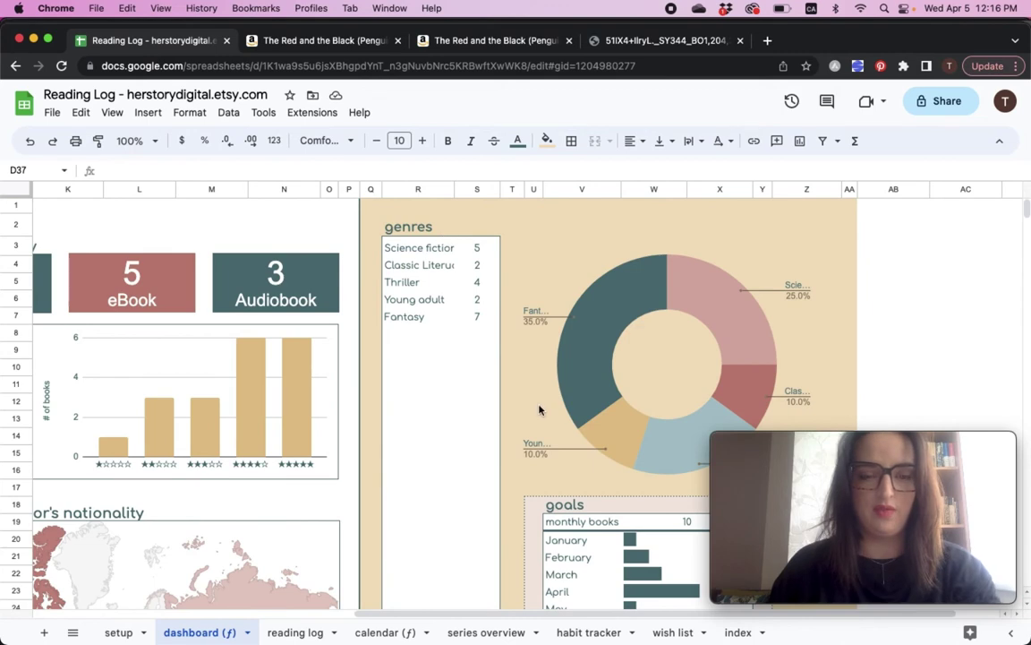
{"action": "scroll", "coordinate": [698, 331], "scroll_direction": "down", "scroll_amount": 2}
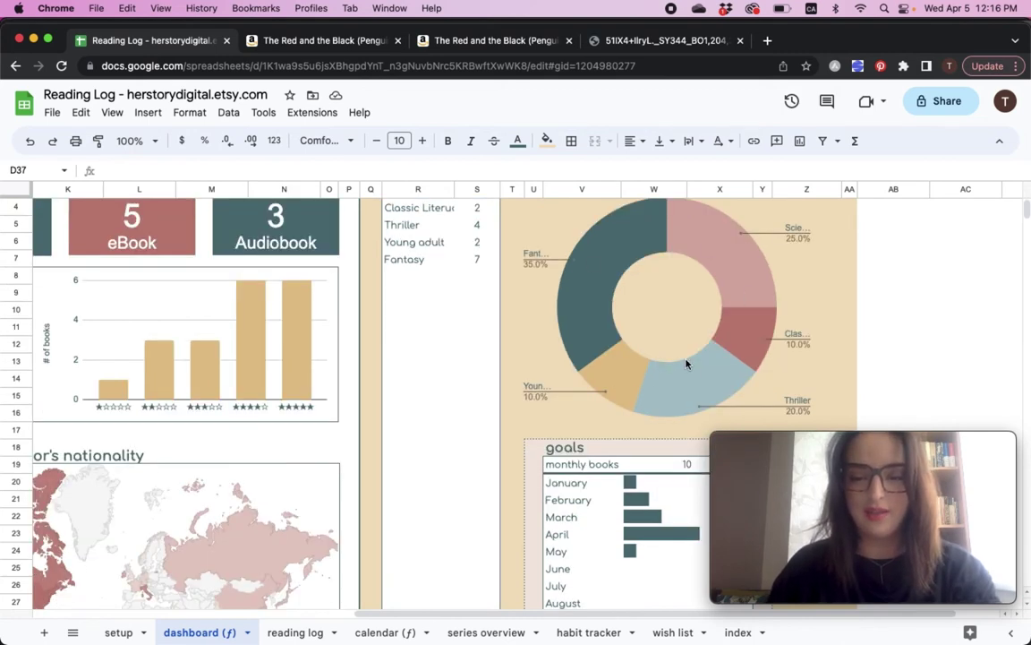
{"action": "scroll", "coordinate": [686, 362], "scroll_direction": "down", "scroll_amount": 6}
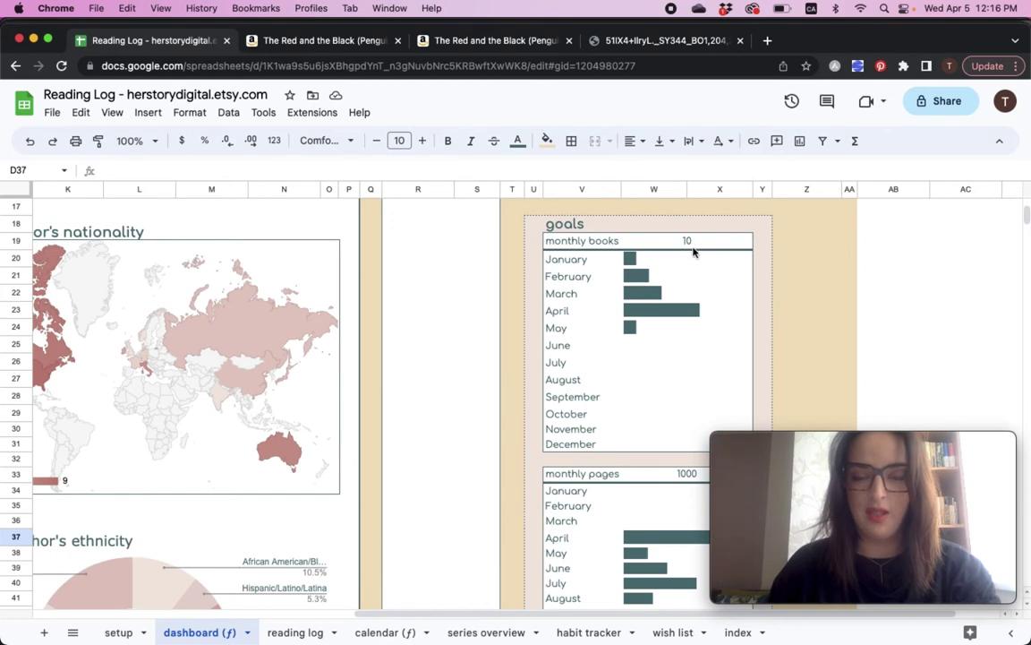
Open the setup sheet and select the books/month goal in D3.
{"action": "left_click", "coordinate": [118, 632]}
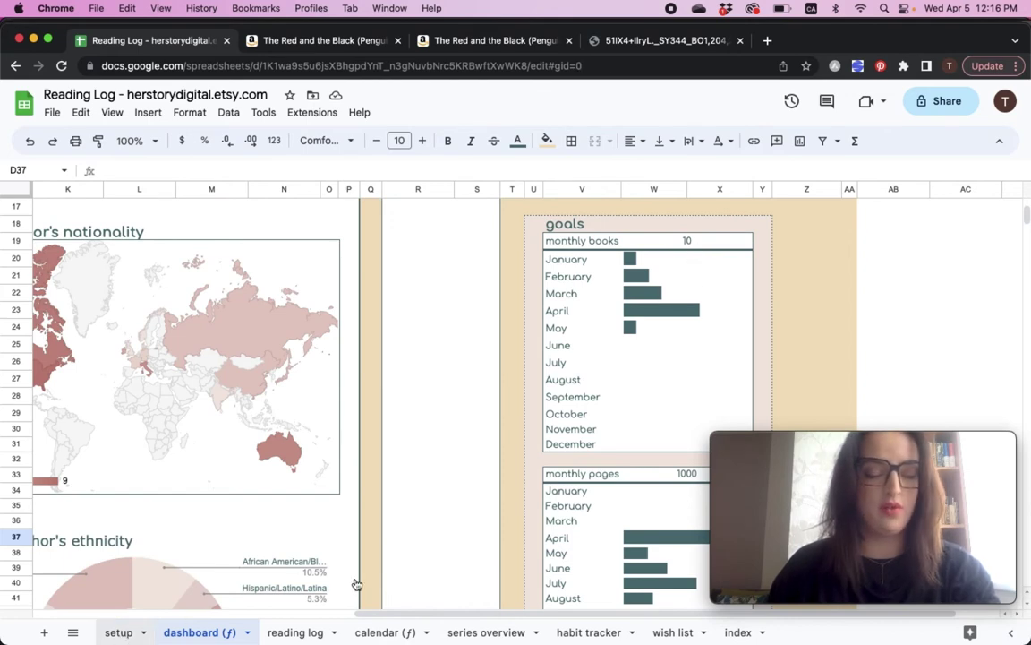
{"action": "scroll", "coordinate": [400, 566], "scroll_direction": "up", "scroll_amount": 2}
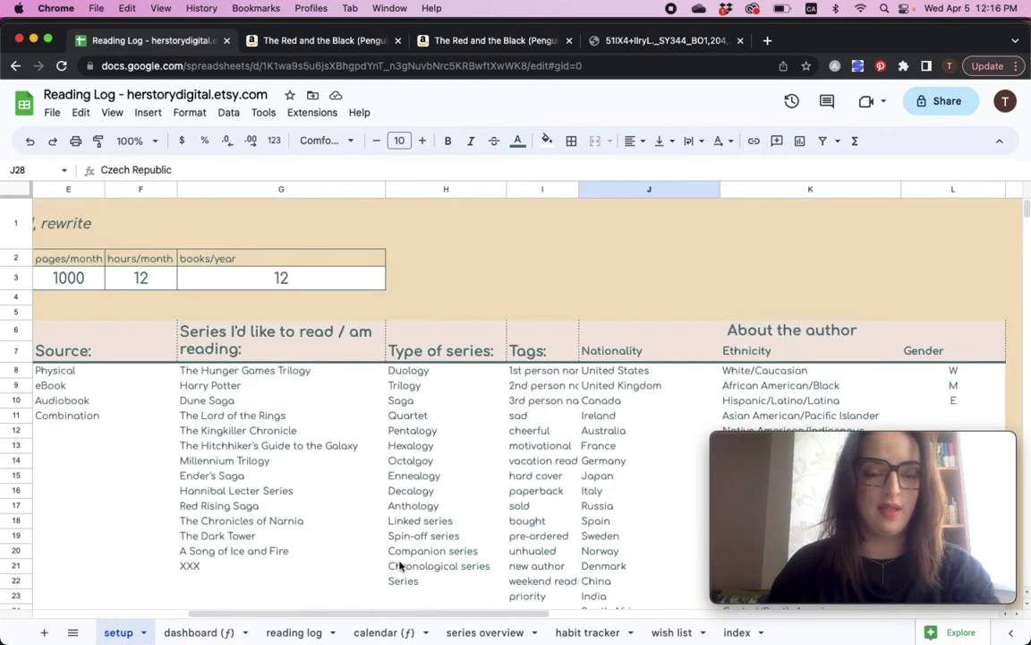
{"action": "left_click_drag", "start_coordinate": [375, 615], "coordinate": [281, 617]}
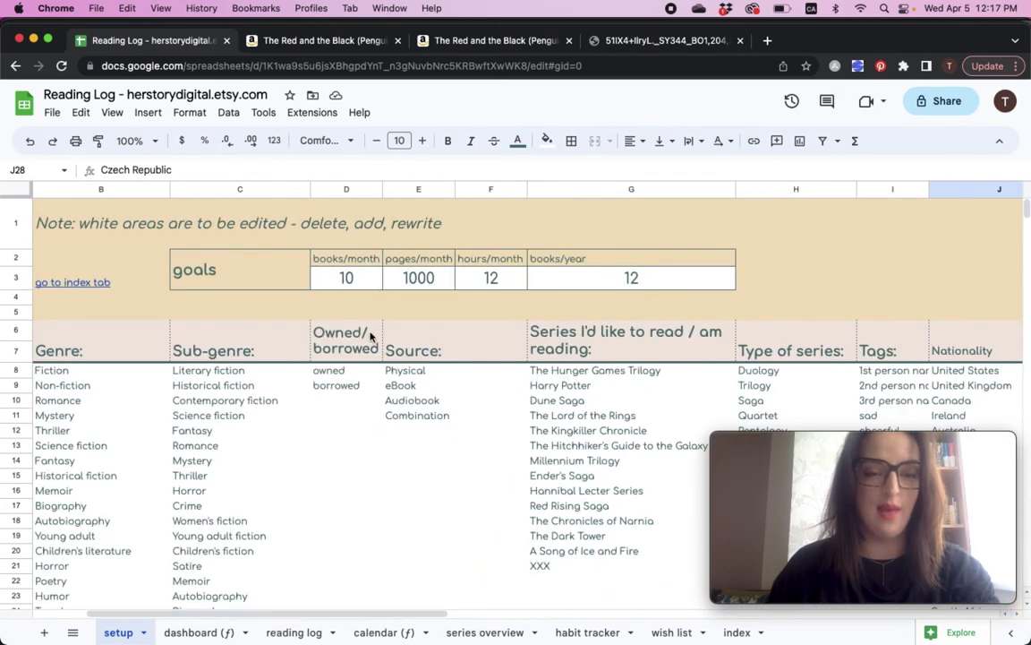
{"action": "left_click", "coordinate": [368, 274]}
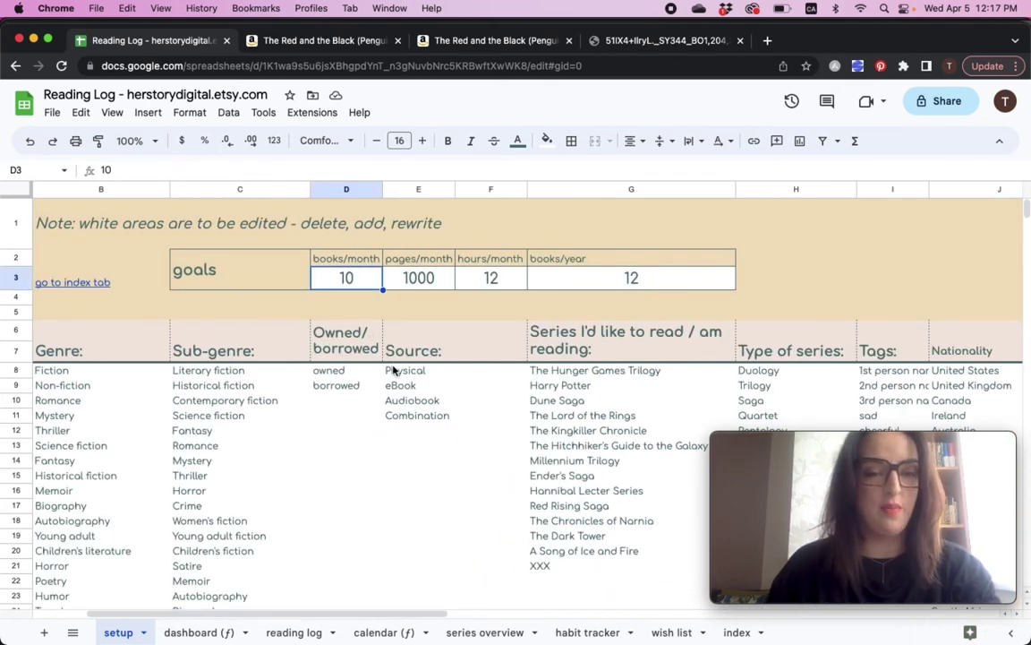
Go through the pages/month, hours/month and books/year goals on the setup sheet and clear the pages/month goal in E3.
{"action": "key", "text": "Right"}
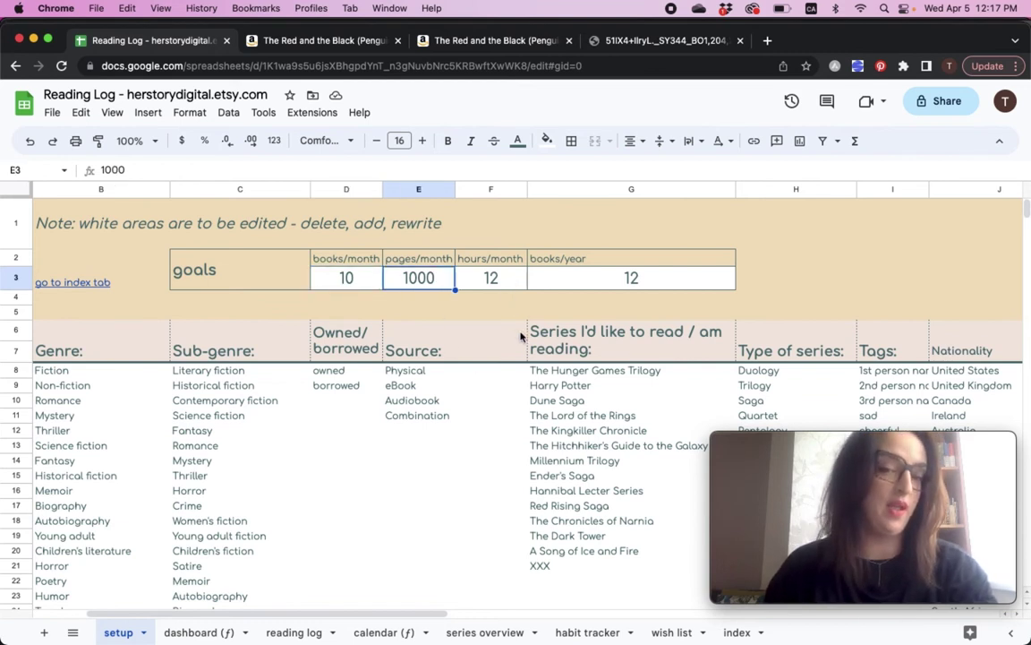
{"action": "key", "text": "Right"}
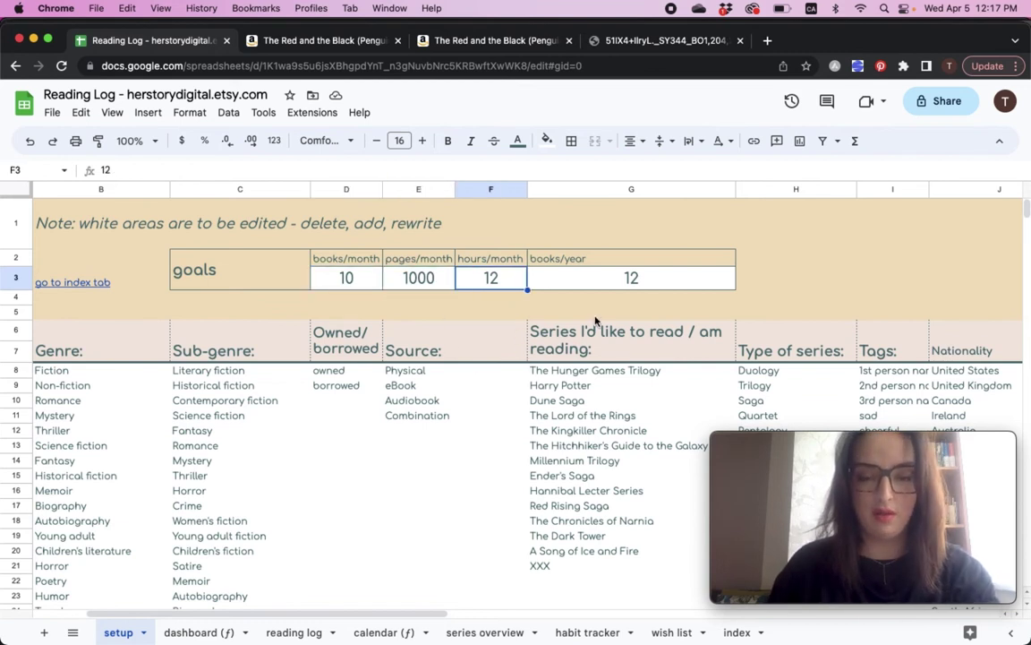
{"action": "key", "text": "Right"}
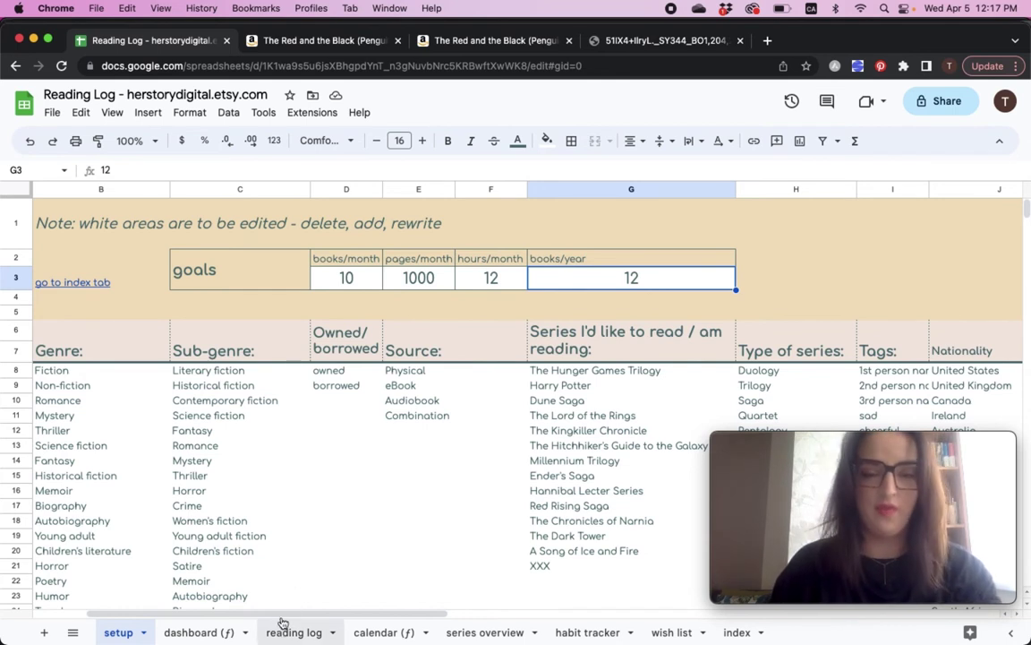
{"action": "left_click", "coordinate": [427, 285]}
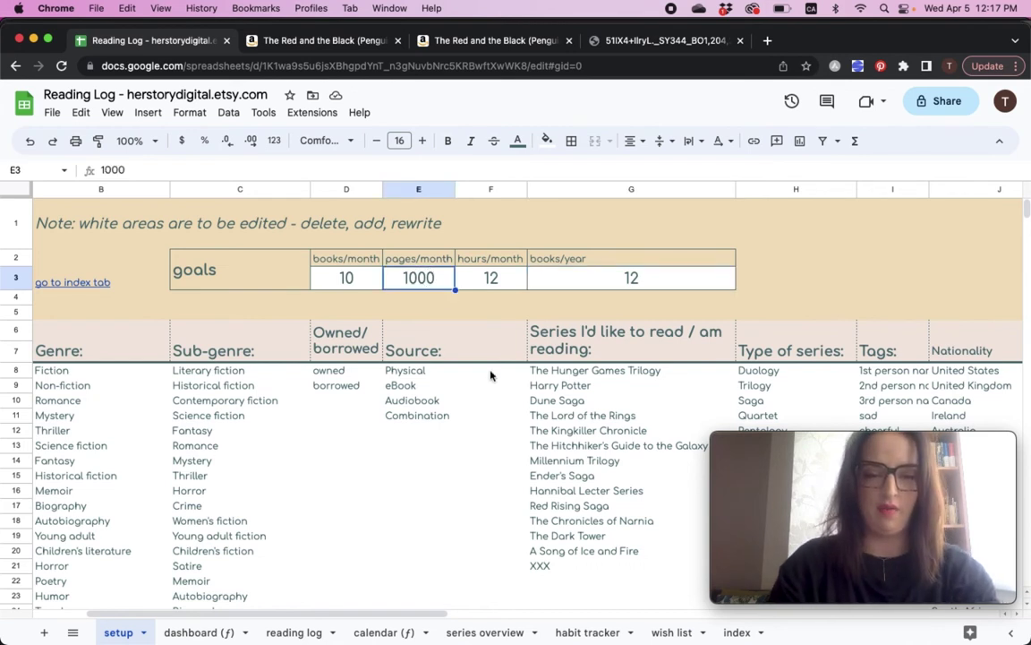
{"action": "key", "text": "Delete"}
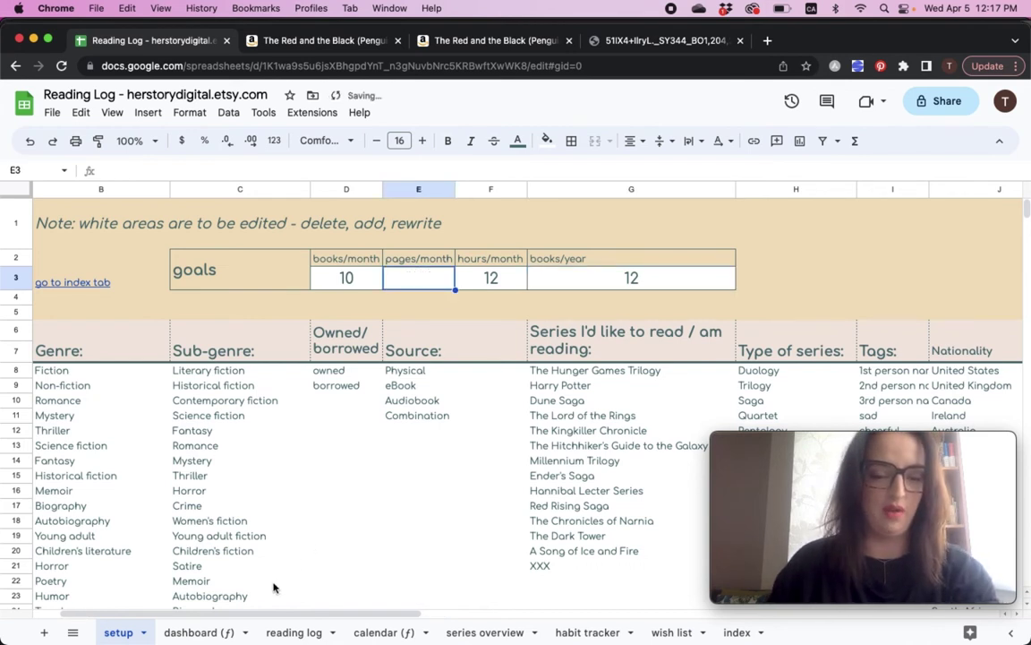
Open the dashboard, check the monthly pages goals section, and inspect the formula behind the monthly books goal in W19.
{"action": "left_click", "coordinate": [212, 629]}
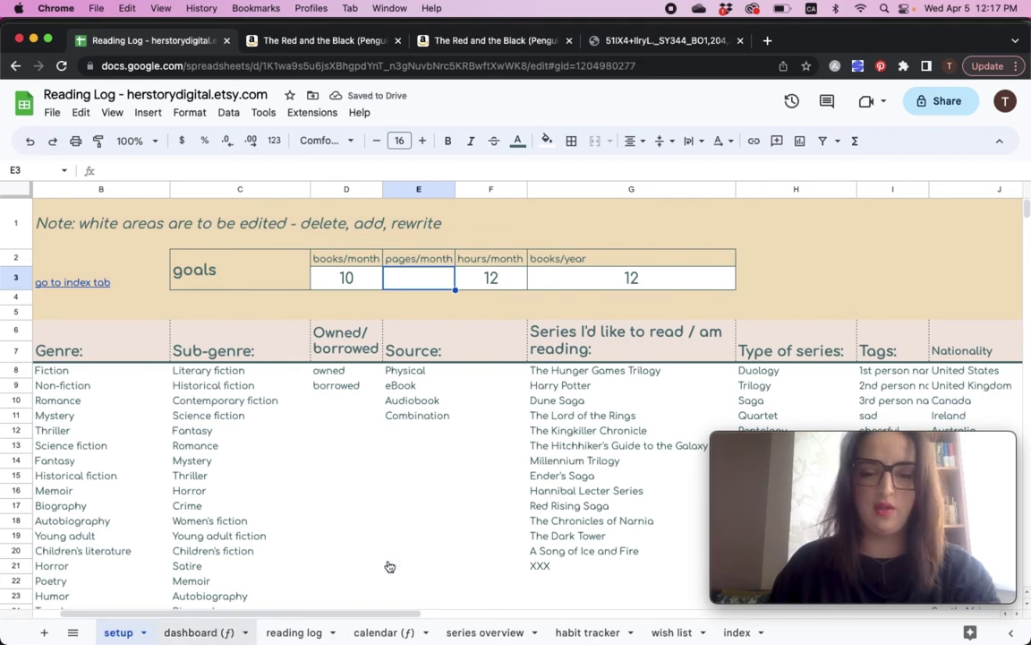
{"action": "left_click", "coordinate": [202, 632]}
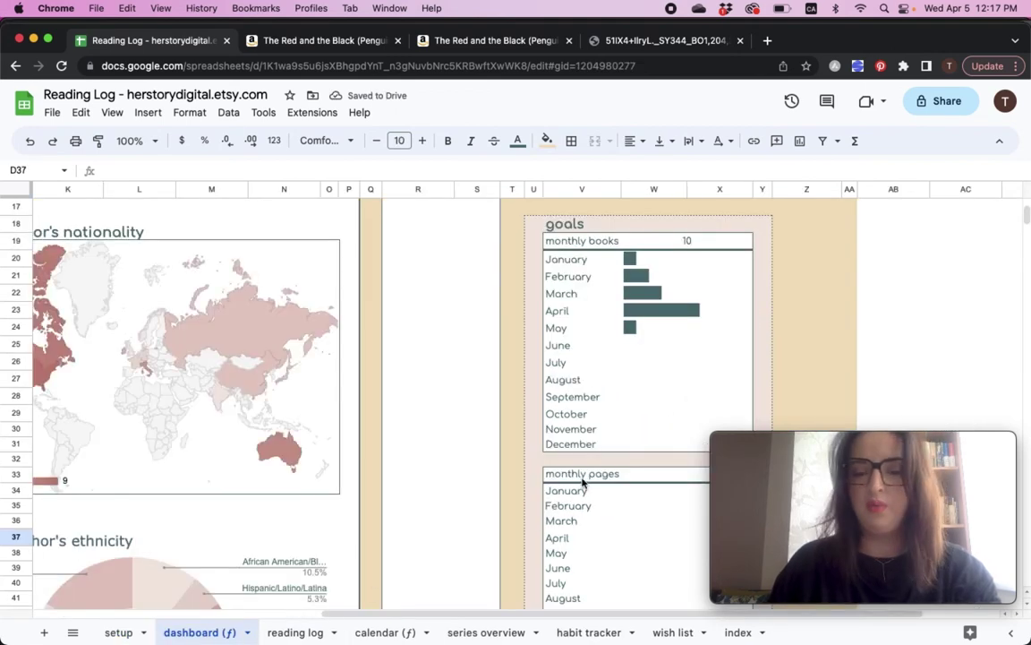
{"action": "scroll", "coordinate": [582, 483], "scroll_direction": "down", "scroll_amount": 3}
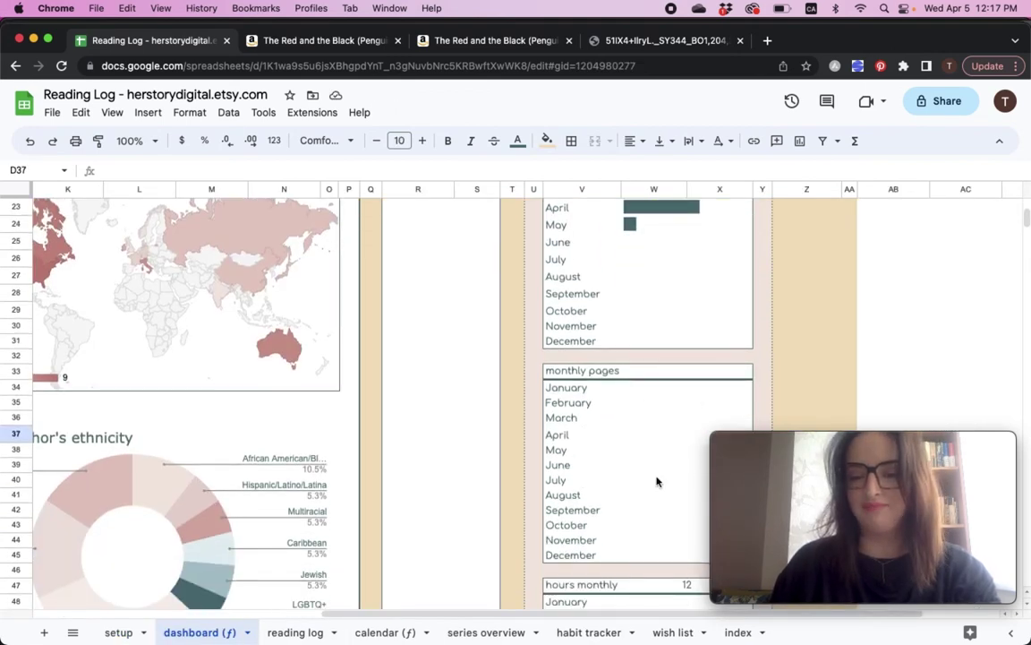
{"action": "scroll", "coordinate": [656, 475], "scroll_direction": "up", "scroll_amount": 4}
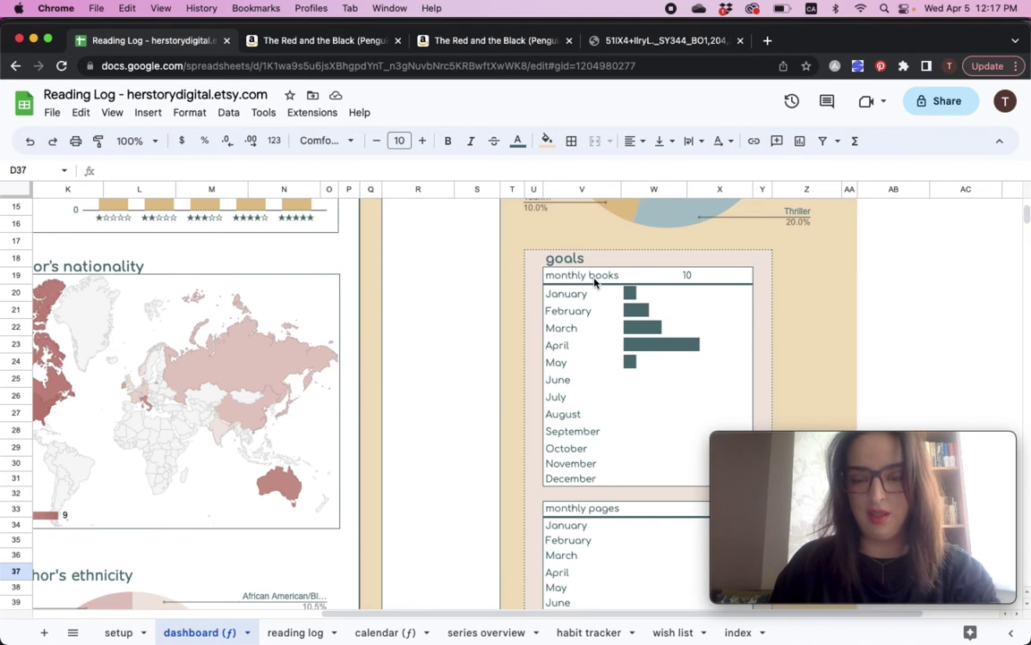
{"action": "left_click", "coordinate": [701, 282]}
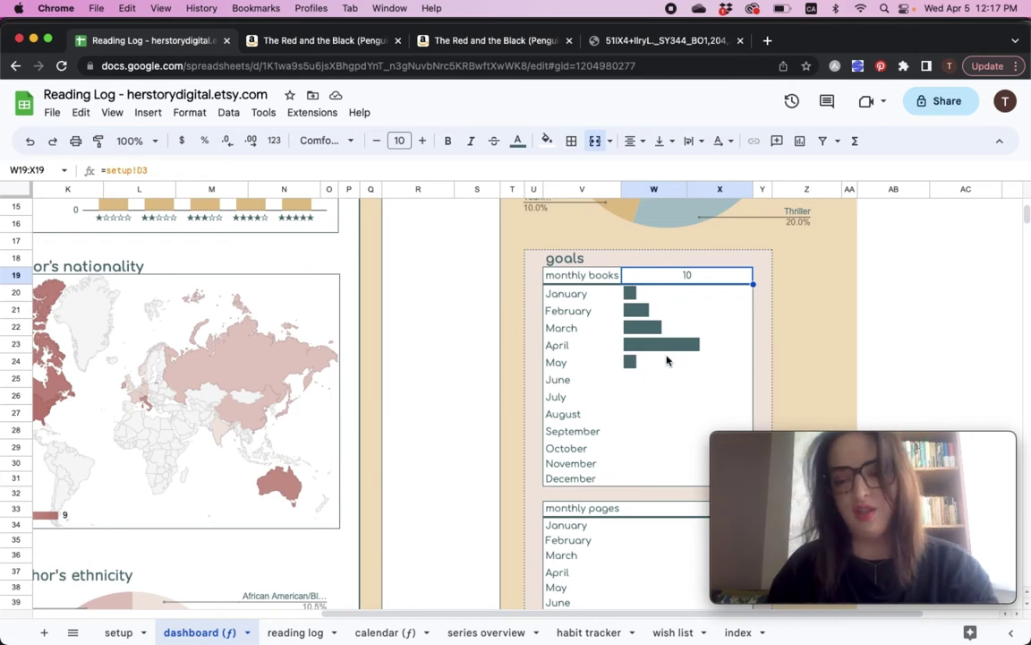
View the dashboard's monthly hours goals and the finances table with its spent vs earned bars.
{"action": "scroll", "coordinate": [661, 362], "scroll_direction": "down", "scroll_amount": 10}
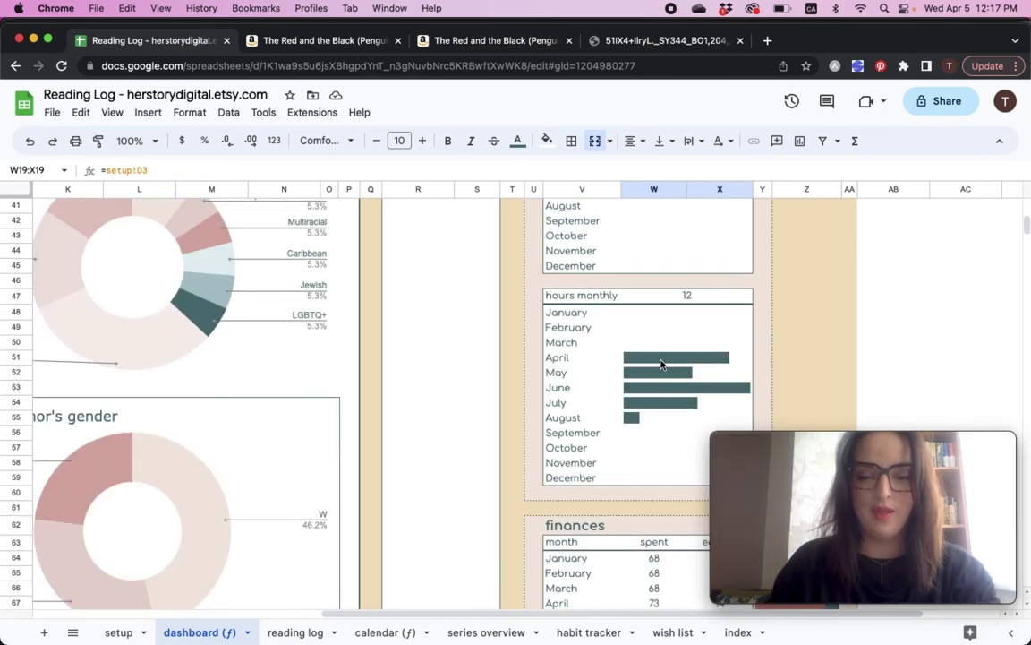
{"action": "scroll", "coordinate": [644, 387], "scroll_direction": "down", "scroll_amount": 3}
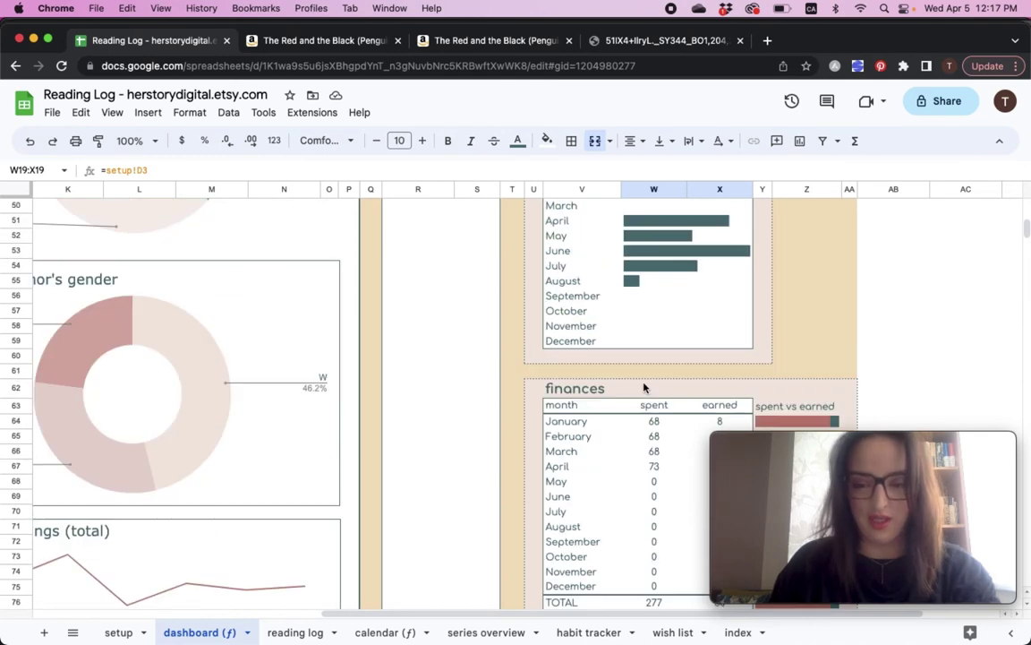
{"action": "scroll", "coordinate": [644, 386], "scroll_direction": "down", "scroll_amount": 3}
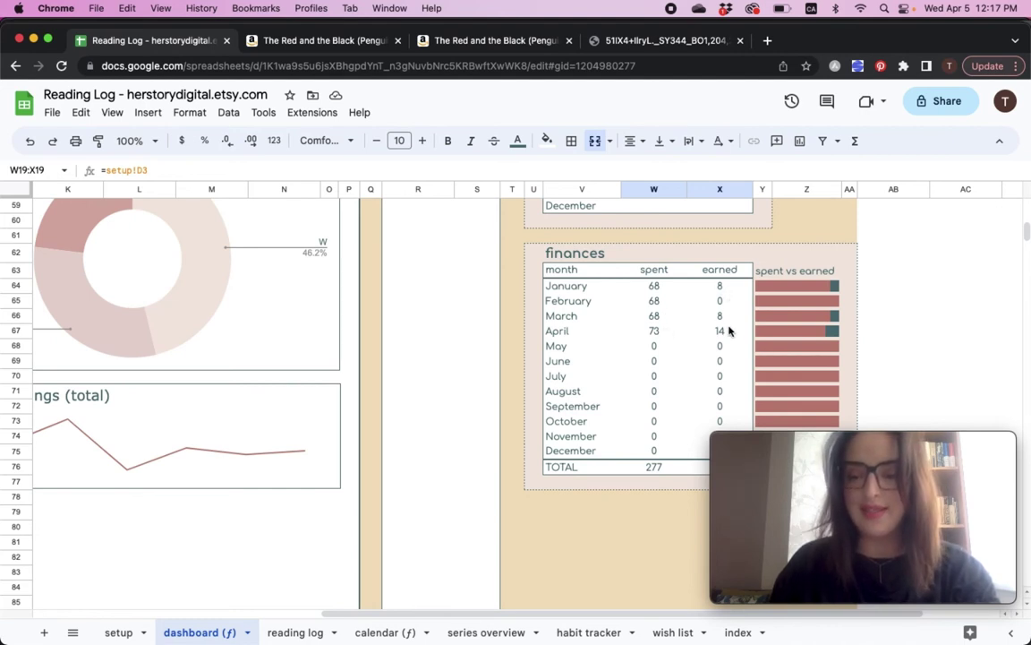
{"action": "left_click", "coordinate": [654, 541]}
{"action": "scroll", "coordinate": [804, 274], "scroll_direction": "down", "scroll_amount": 3}
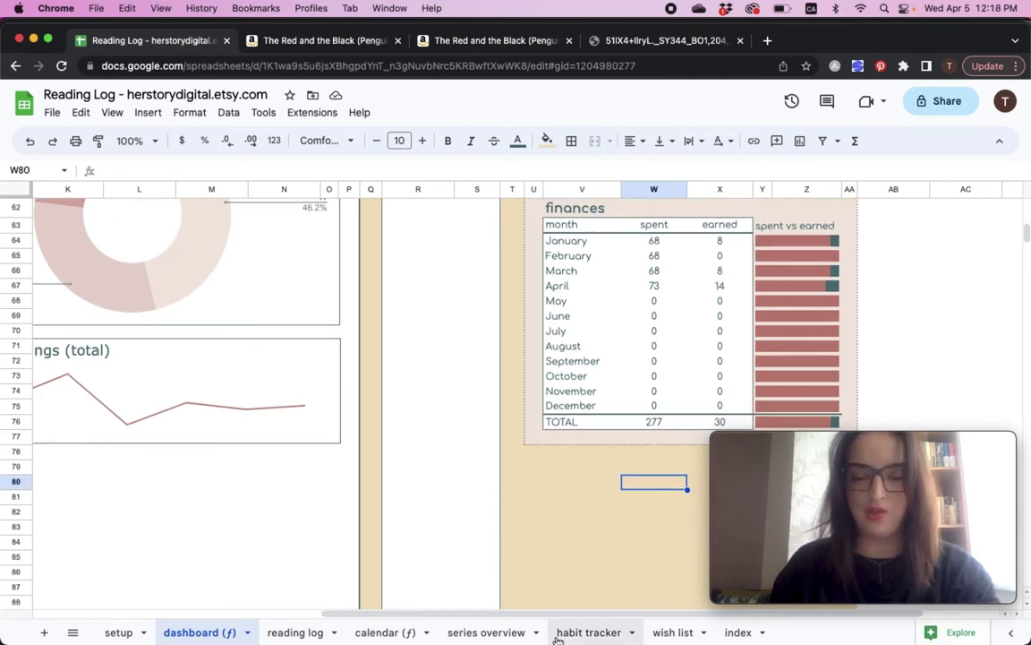
Return to the yearly and monthly reads overview at the start of the dashboard.
{"action": "left_click_drag", "start_coordinate": [564, 617], "coordinate": [304, 617]}
{"action": "scroll", "coordinate": [444, 516], "scroll_direction": "up", "scroll_amount": 10}
{"action": "scroll", "coordinate": [444, 516], "scroll_direction": "up", "scroll_amount": 5}
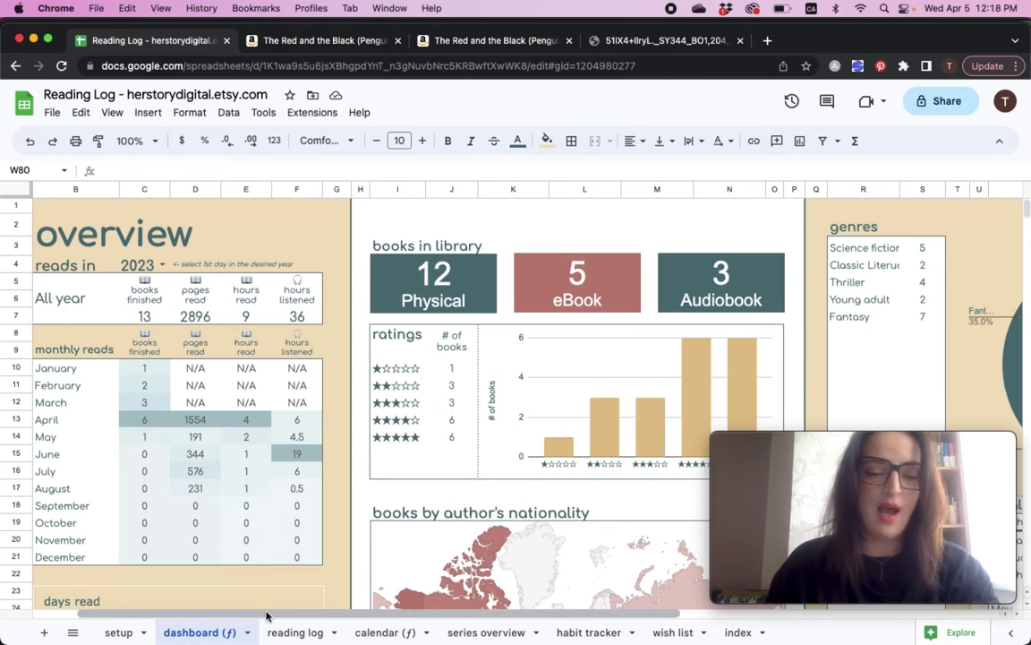
Hide columns N to R, from latest transaction date through progress, in the reading log.
{"action": "left_click", "coordinate": [295, 632]}
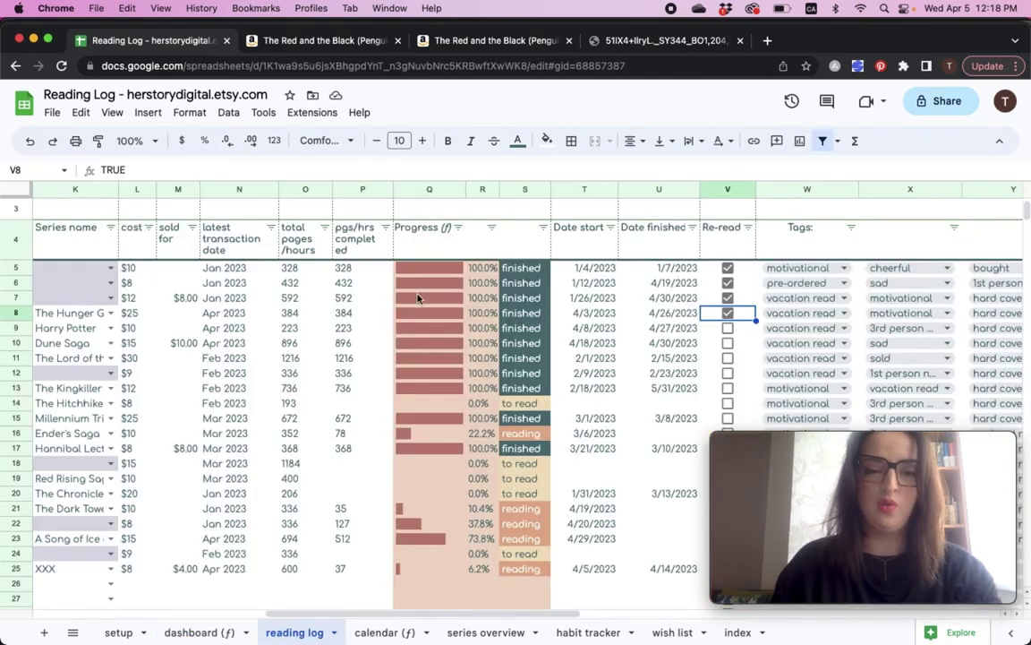
{"action": "left_click", "coordinate": [361, 190]}
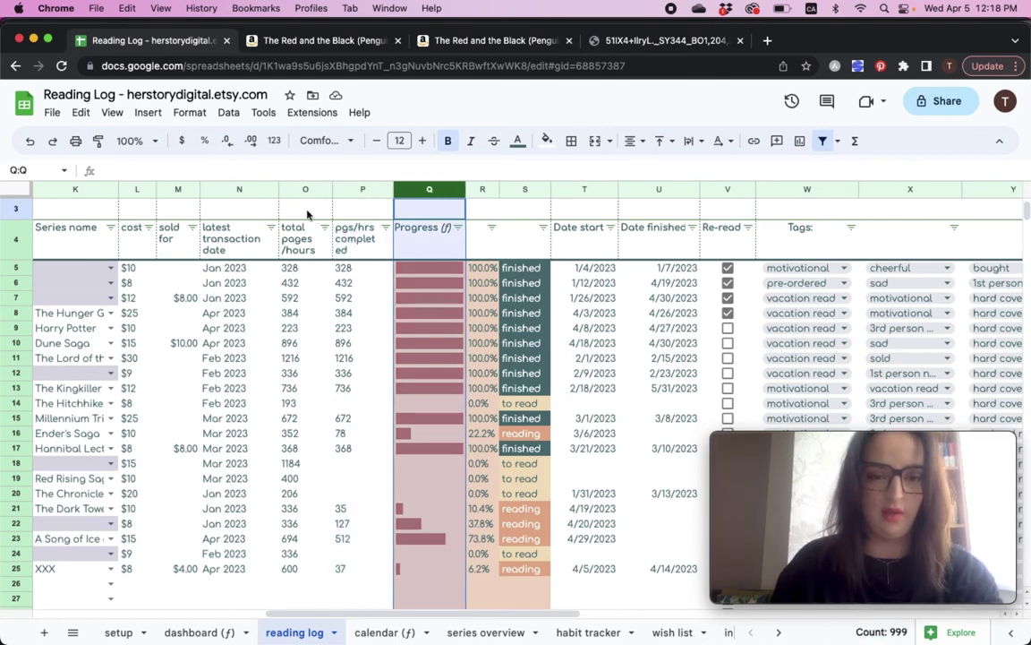
{"action": "left_click", "coordinate": [280, 192]}
{"action": "left_click_drag", "start_coordinate": [239, 190], "coordinate": [499, 195]}
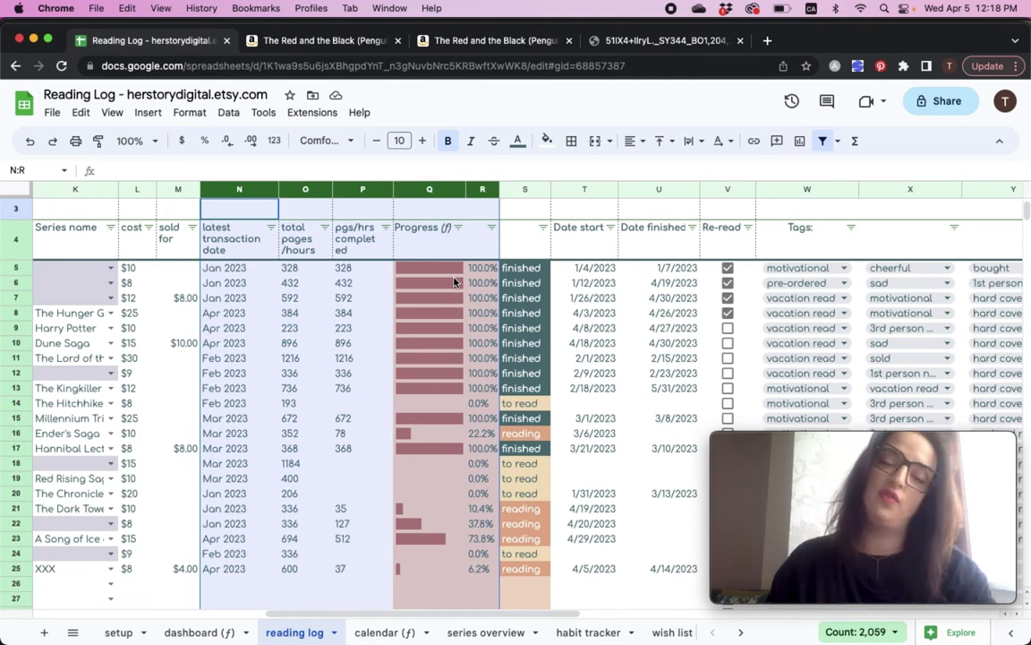
{"action": "right_click", "coordinate": [363, 194]}
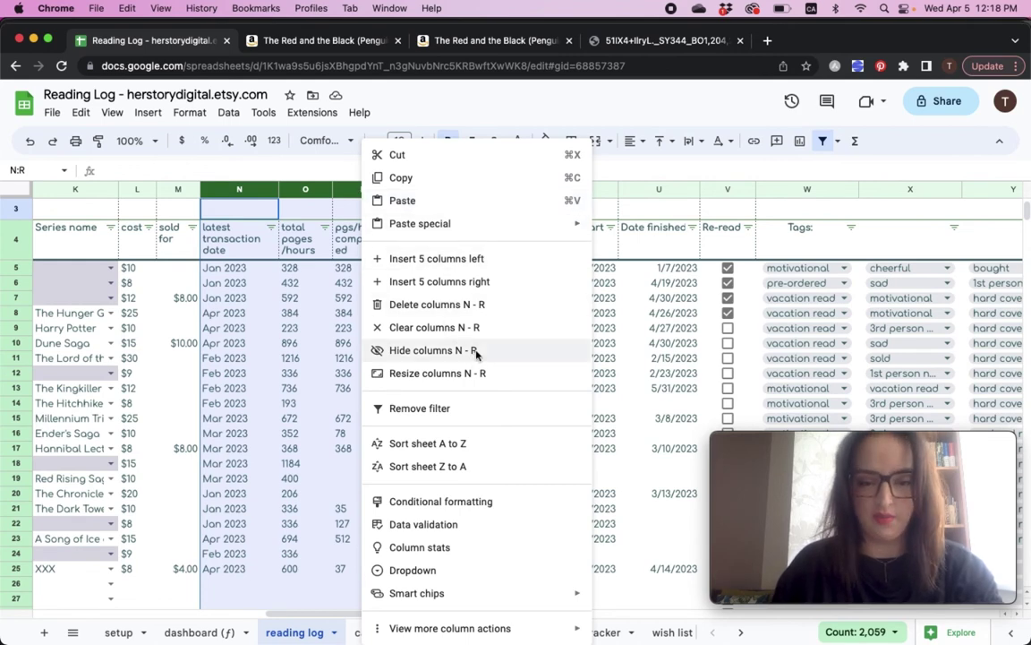
{"action": "left_click", "coordinate": [475, 355]}
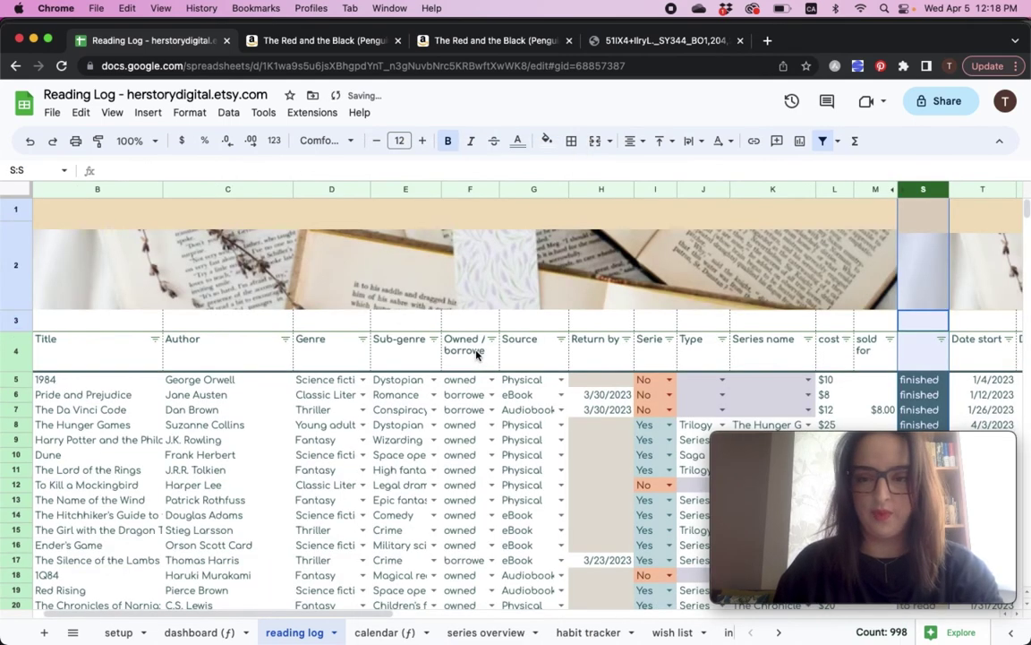
Unhide the hidden columns between M and S in the reading log.
{"action": "left_click", "coordinate": [868, 191], "text": "shift"}
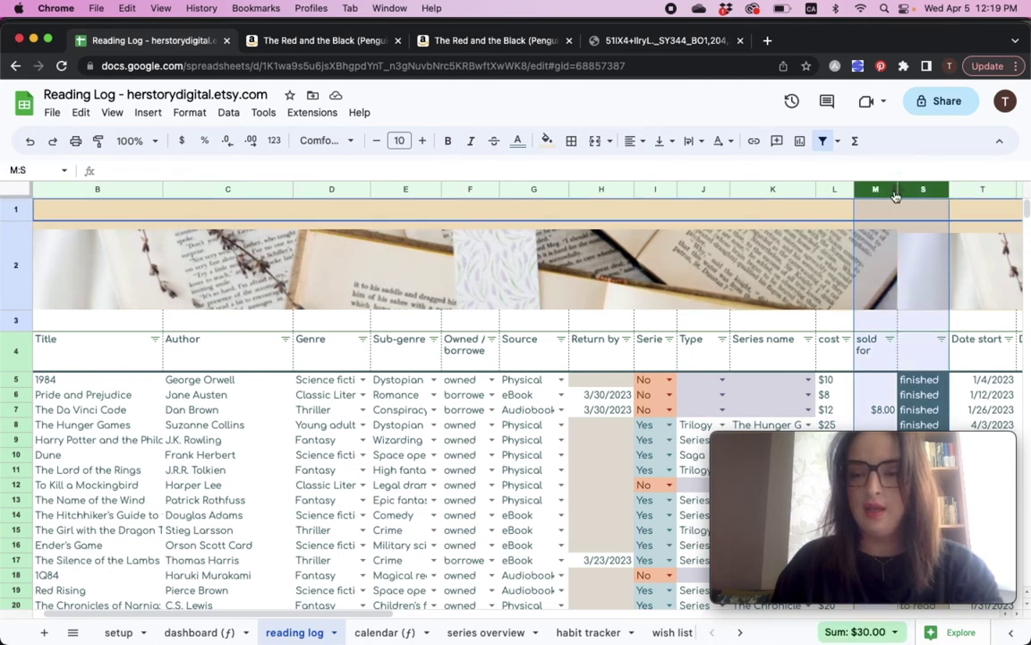
{"action": "right_click", "coordinate": [893, 201]}
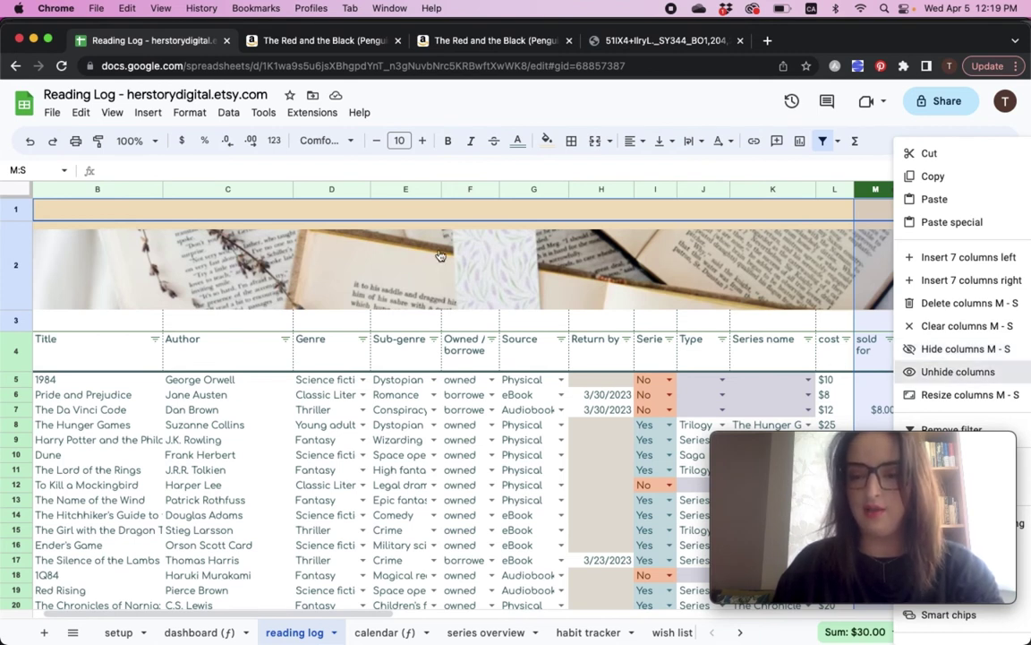
{"action": "left_click", "coordinate": [951, 372]}
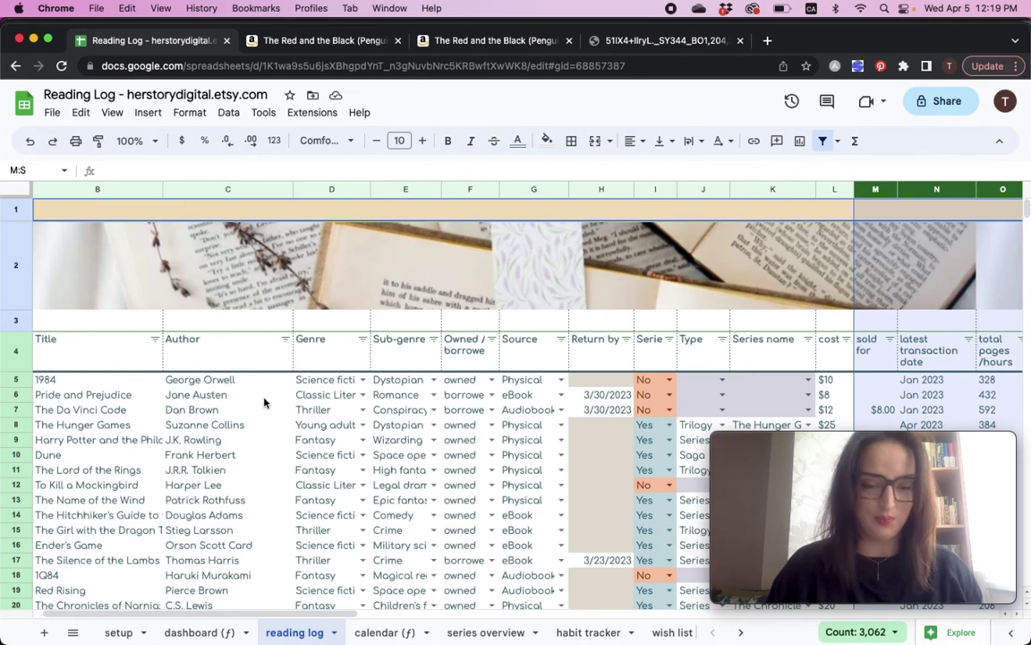
Open the index sheet and read through the creator's reminder, genre, book series type and book term descriptions.
{"action": "left_click", "coordinate": [737, 632]}
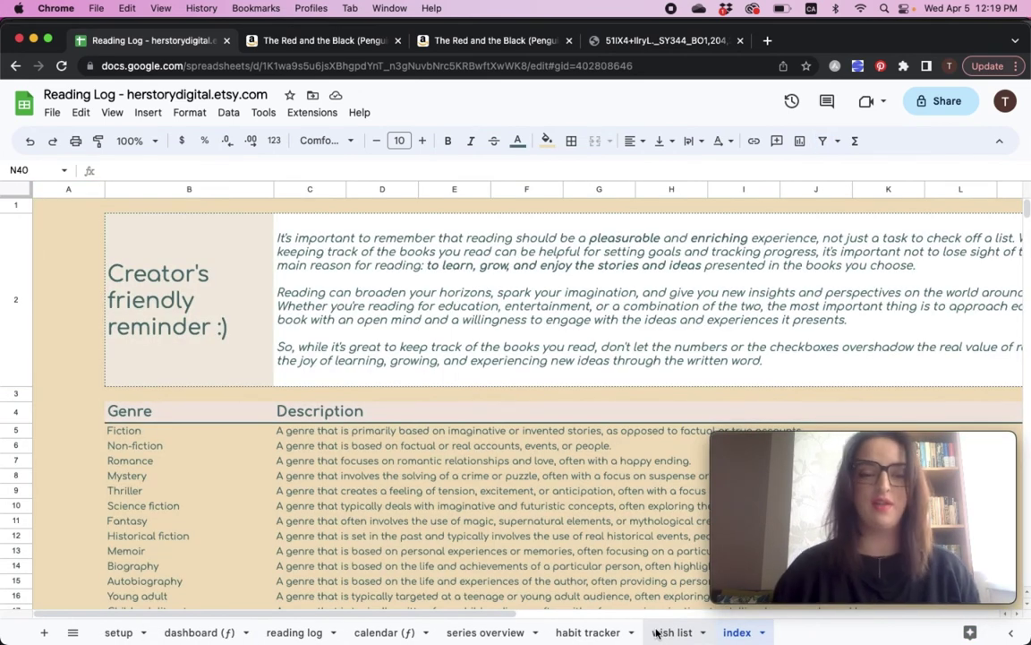
{"action": "scroll", "coordinate": [501, 423], "scroll_direction": "down", "scroll_amount": 3}
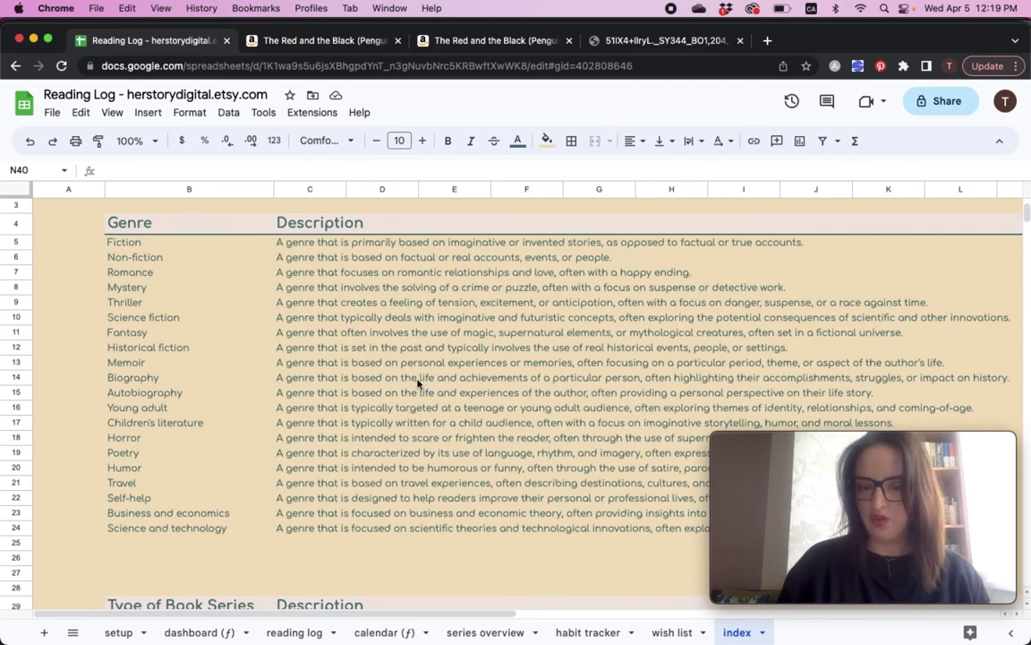
{"action": "scroll", "coordinate": [417, 383], "scroll_direction": "down", "scroll_amount": 5}
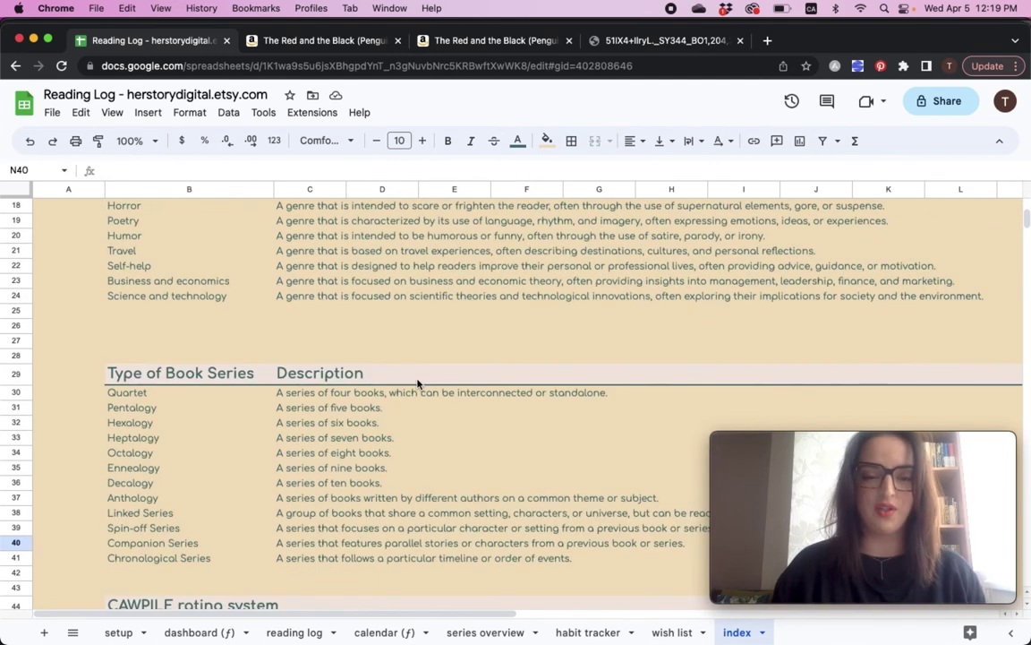
{"action": "scroll", "coordinate": [417, 384], "scroll_direction": "down", "scroll_amount": 17}
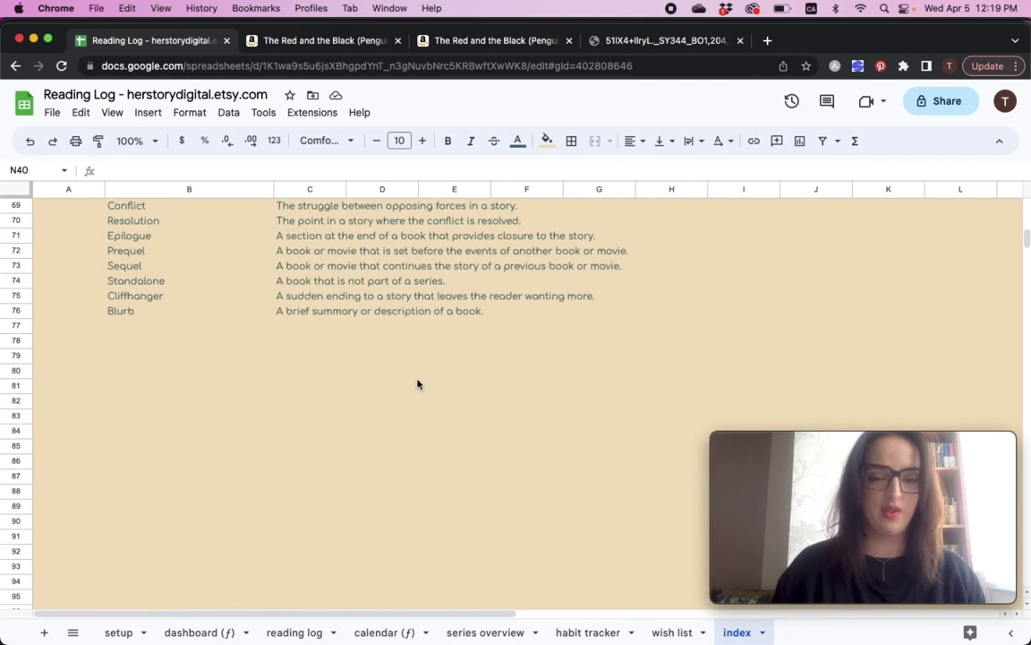
{"action": "scroll", "coordinate": [418, 383], "scroll_direction": "up", "scroll_amount": 20}
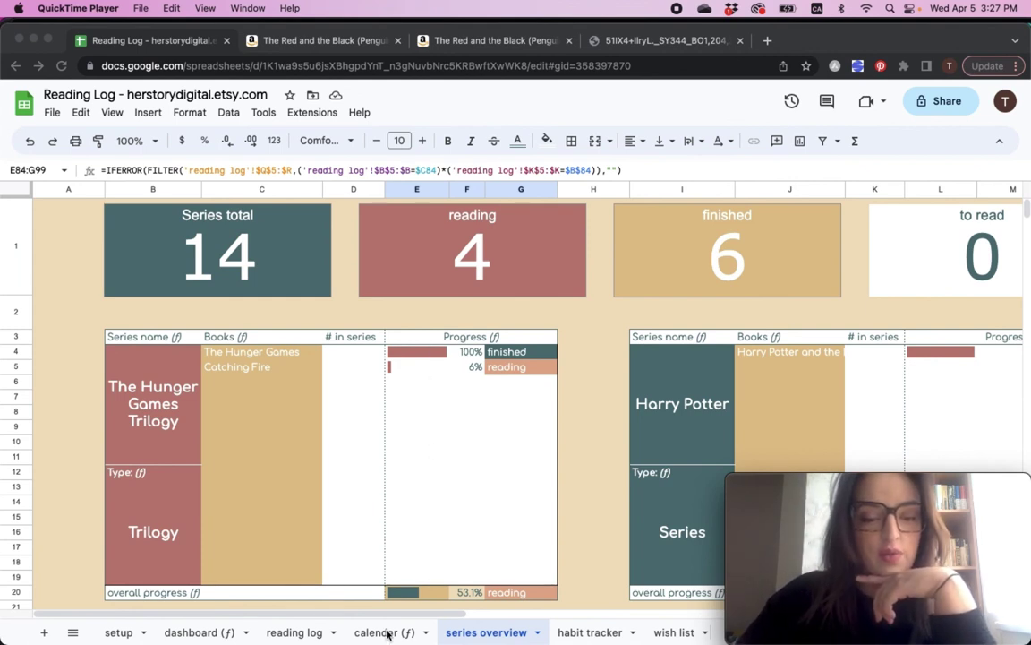
Open the calendar sheet for March 2023 and inspect the return entry in D17 and the started entry in B18.
{"action": "left_click", "coordinate": [496, 557]}
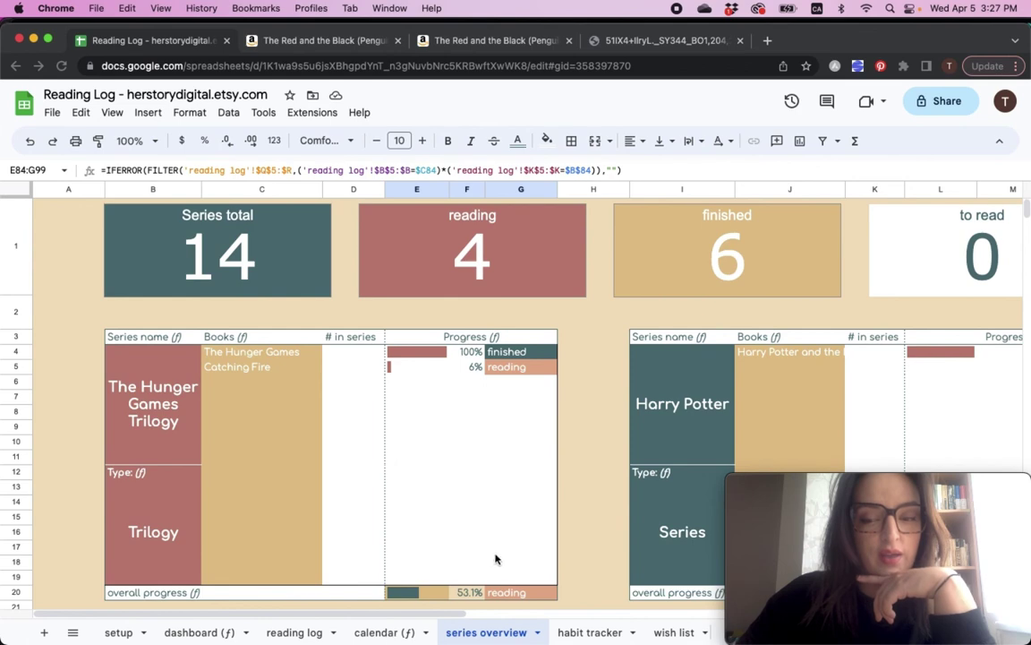
{"action": "left_click", "coordinate": [384, 633]}
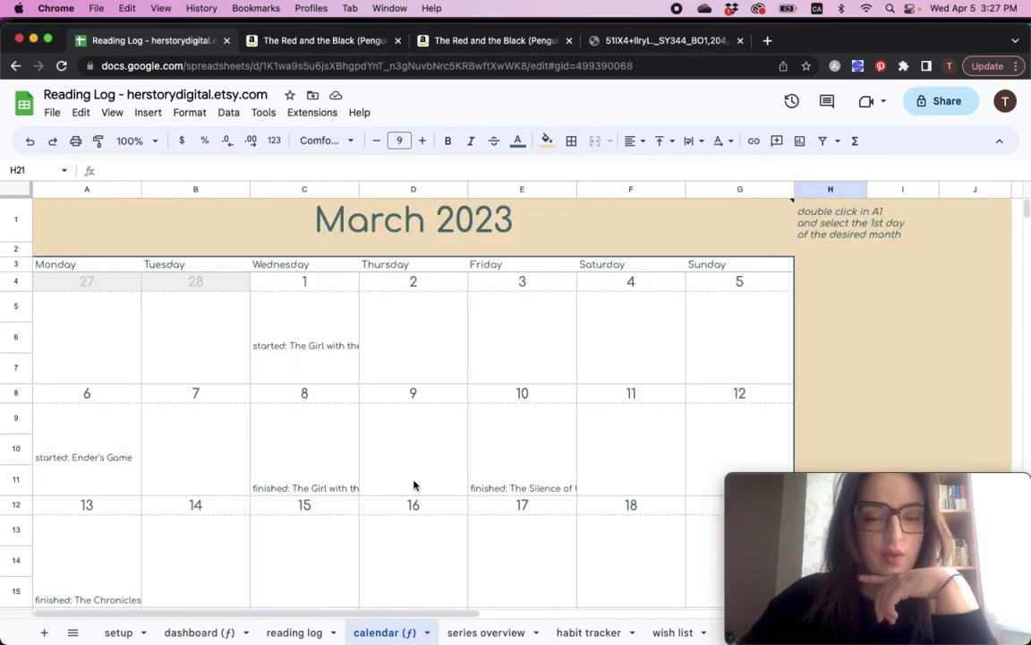
{"action": "scroll", "coordinate": [410, 468], "scroll_direction": "down", "scroll_amount": 5}
{"action": "scroll", "coordinate": [410, 465], "scroll_direction": "up", "scroll_amount": 3}
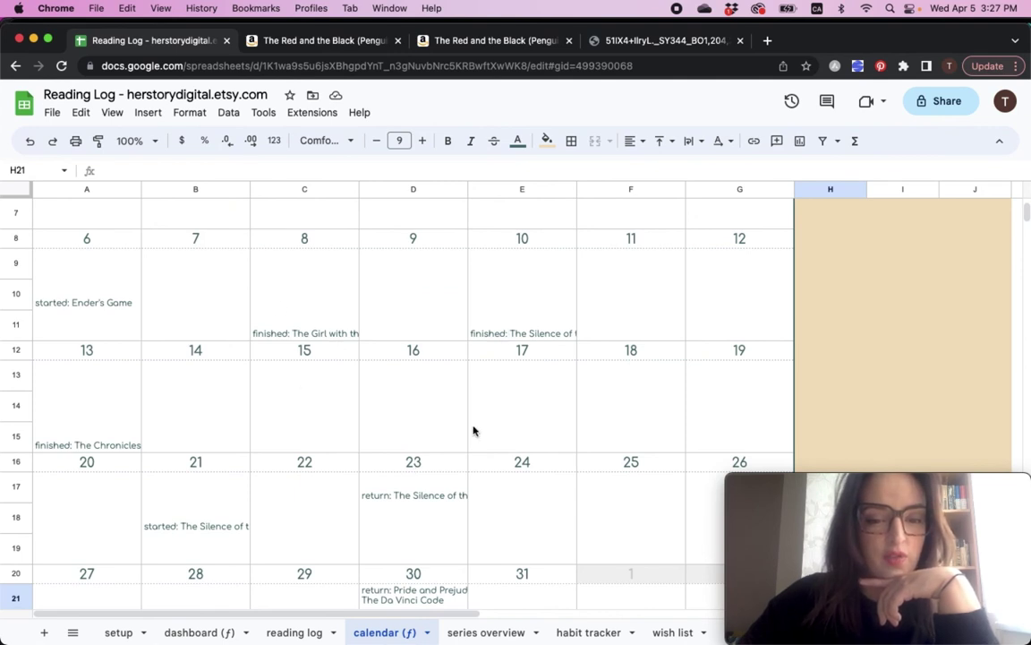
{"action": "left_click", "coordinate": [433, 497]}
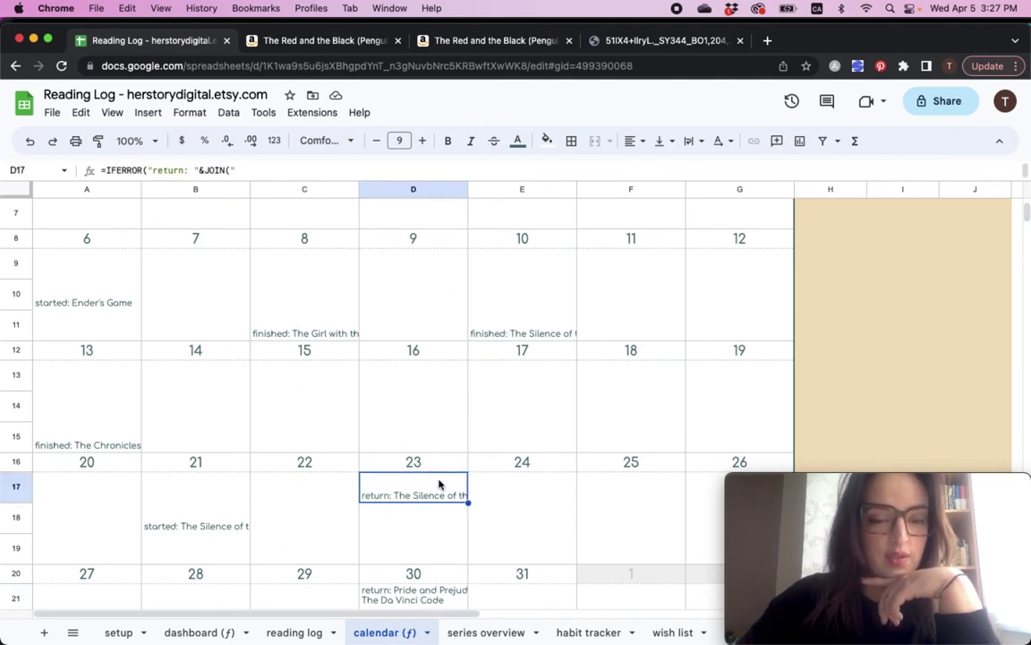
{"action": "key", "text": "Up"}
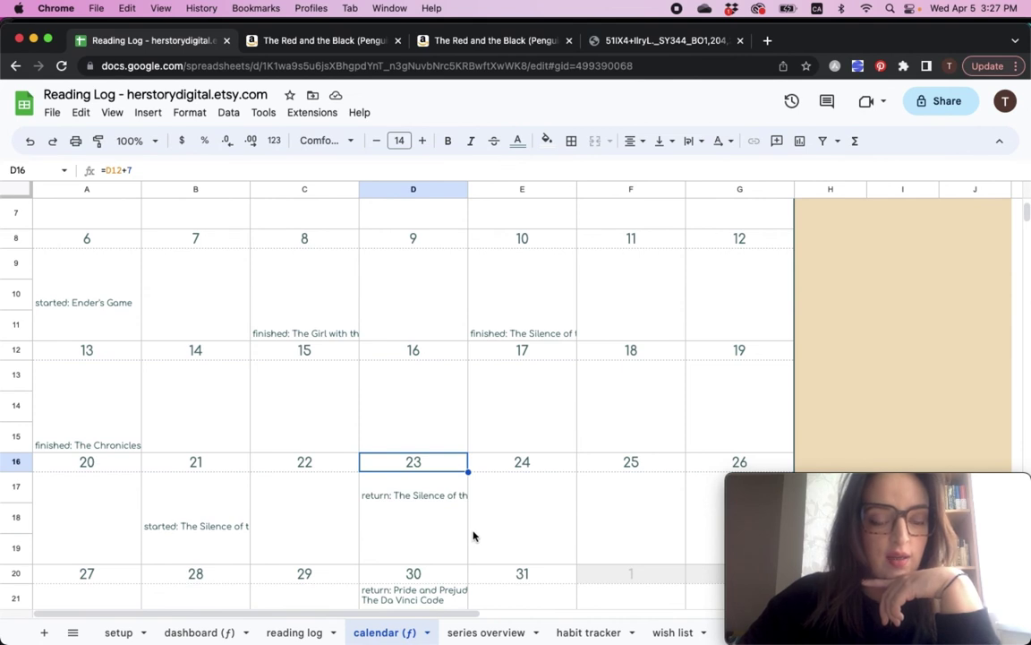
{"action": "left_click", "coordinate": [221, 528]}
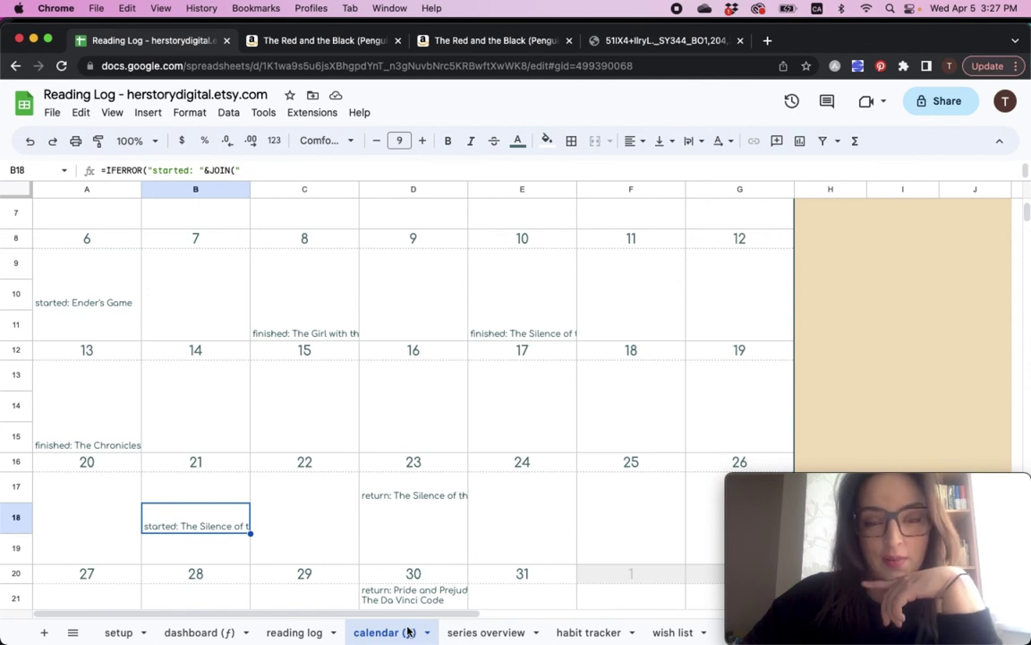
{"action": "scroll", "coordinate": [440, 407], "scroll_direction": "up", "scroll_amount": 5}
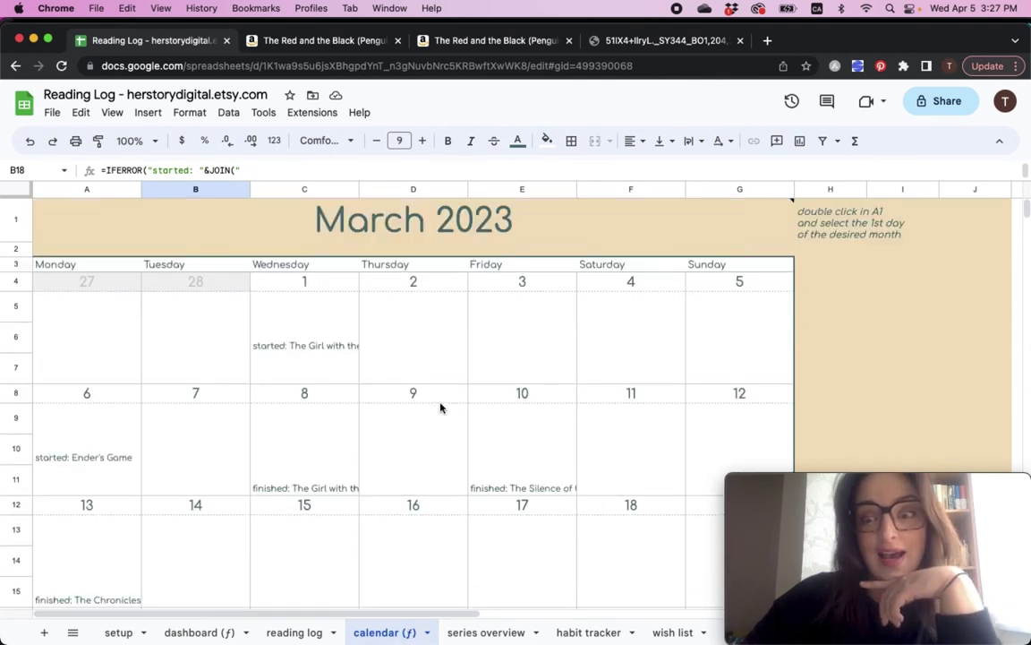